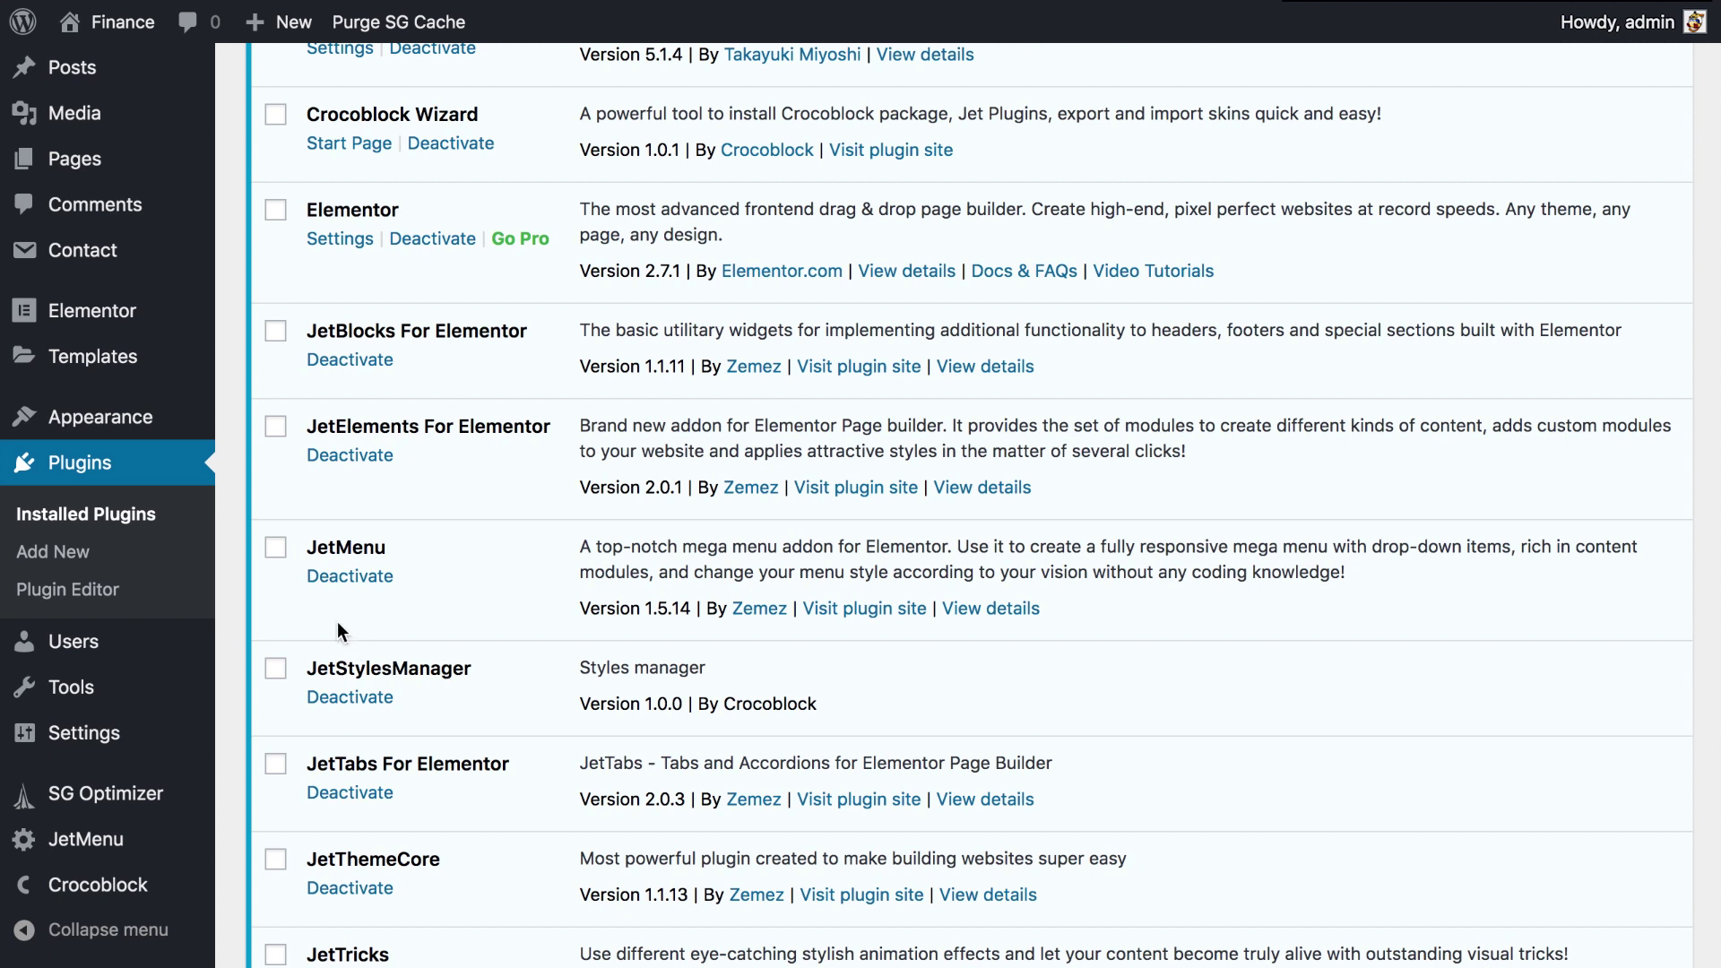
Open the JetElements settings and view the available Editor Load Level options
mouse_move(165, 316)
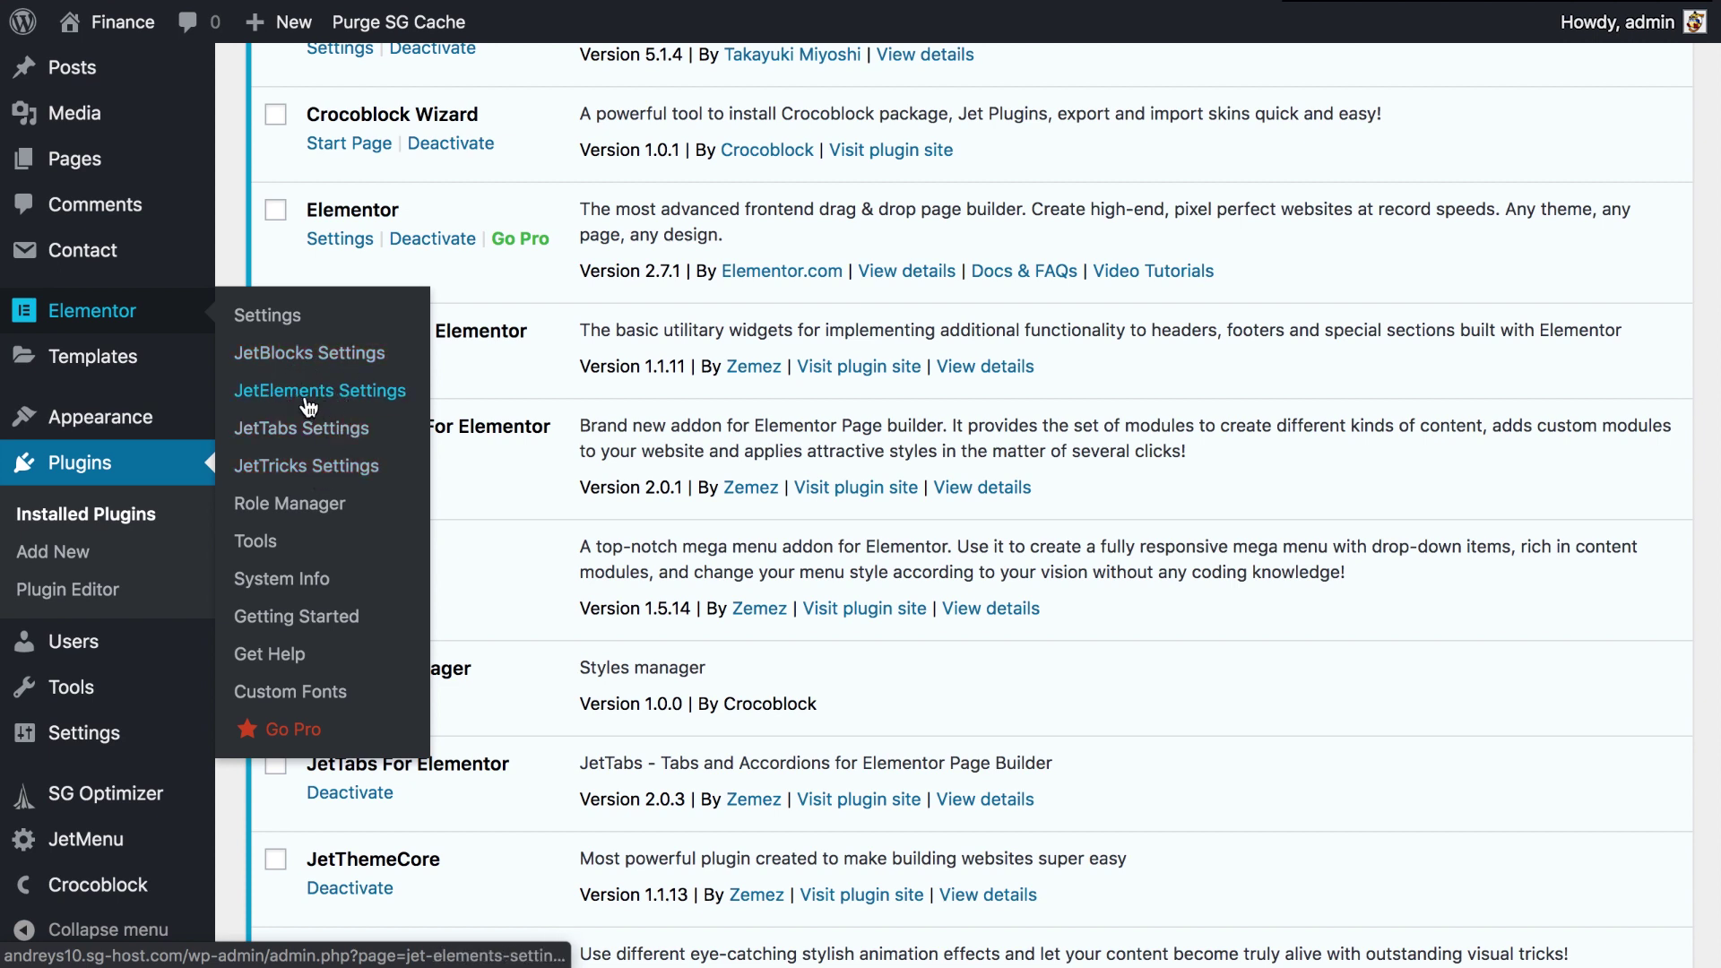
left_click(335, 407)
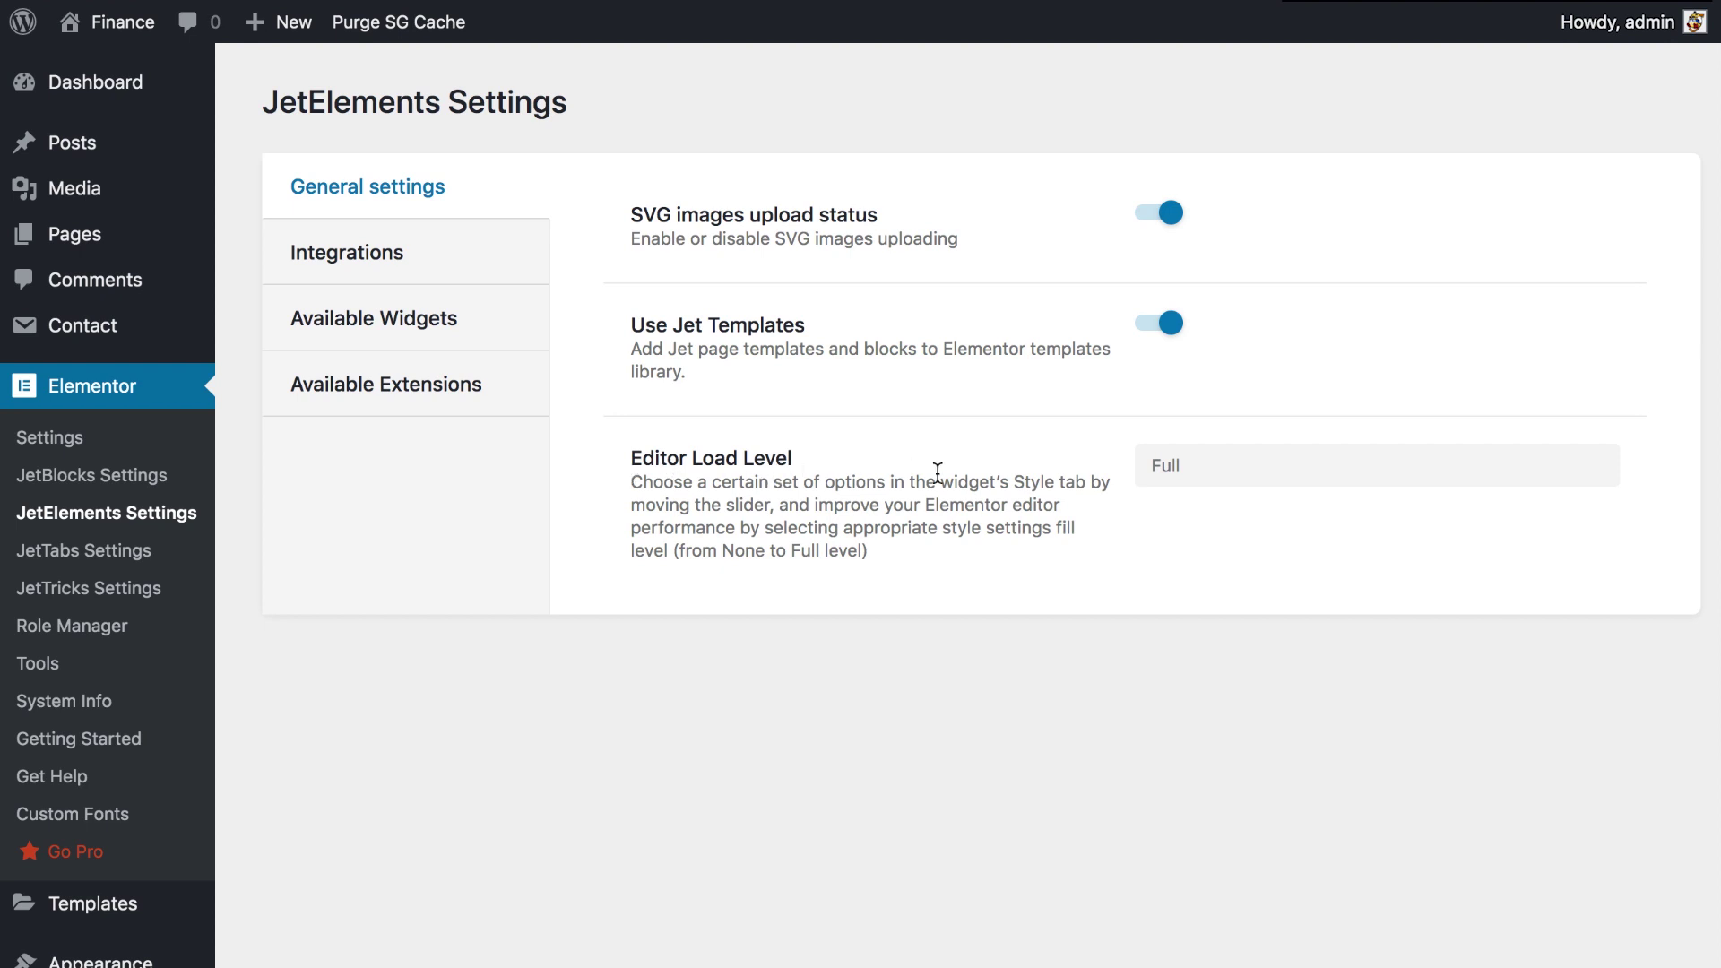
left_click(1276, 459)
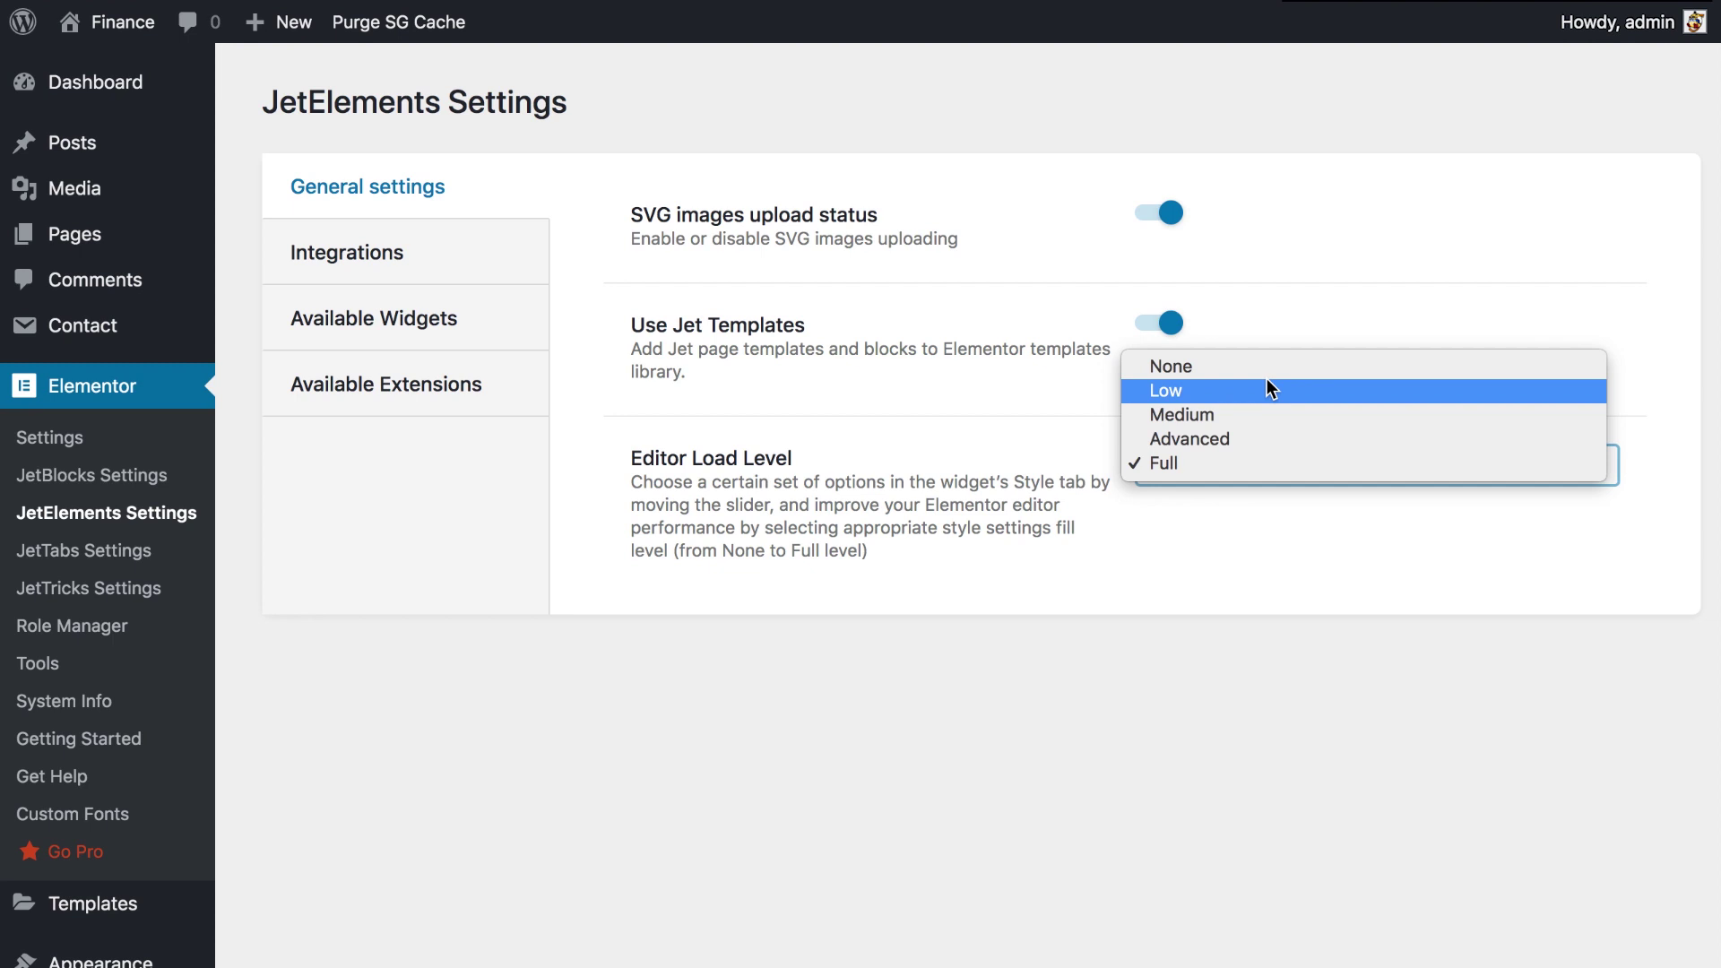
left_click(920, 789)
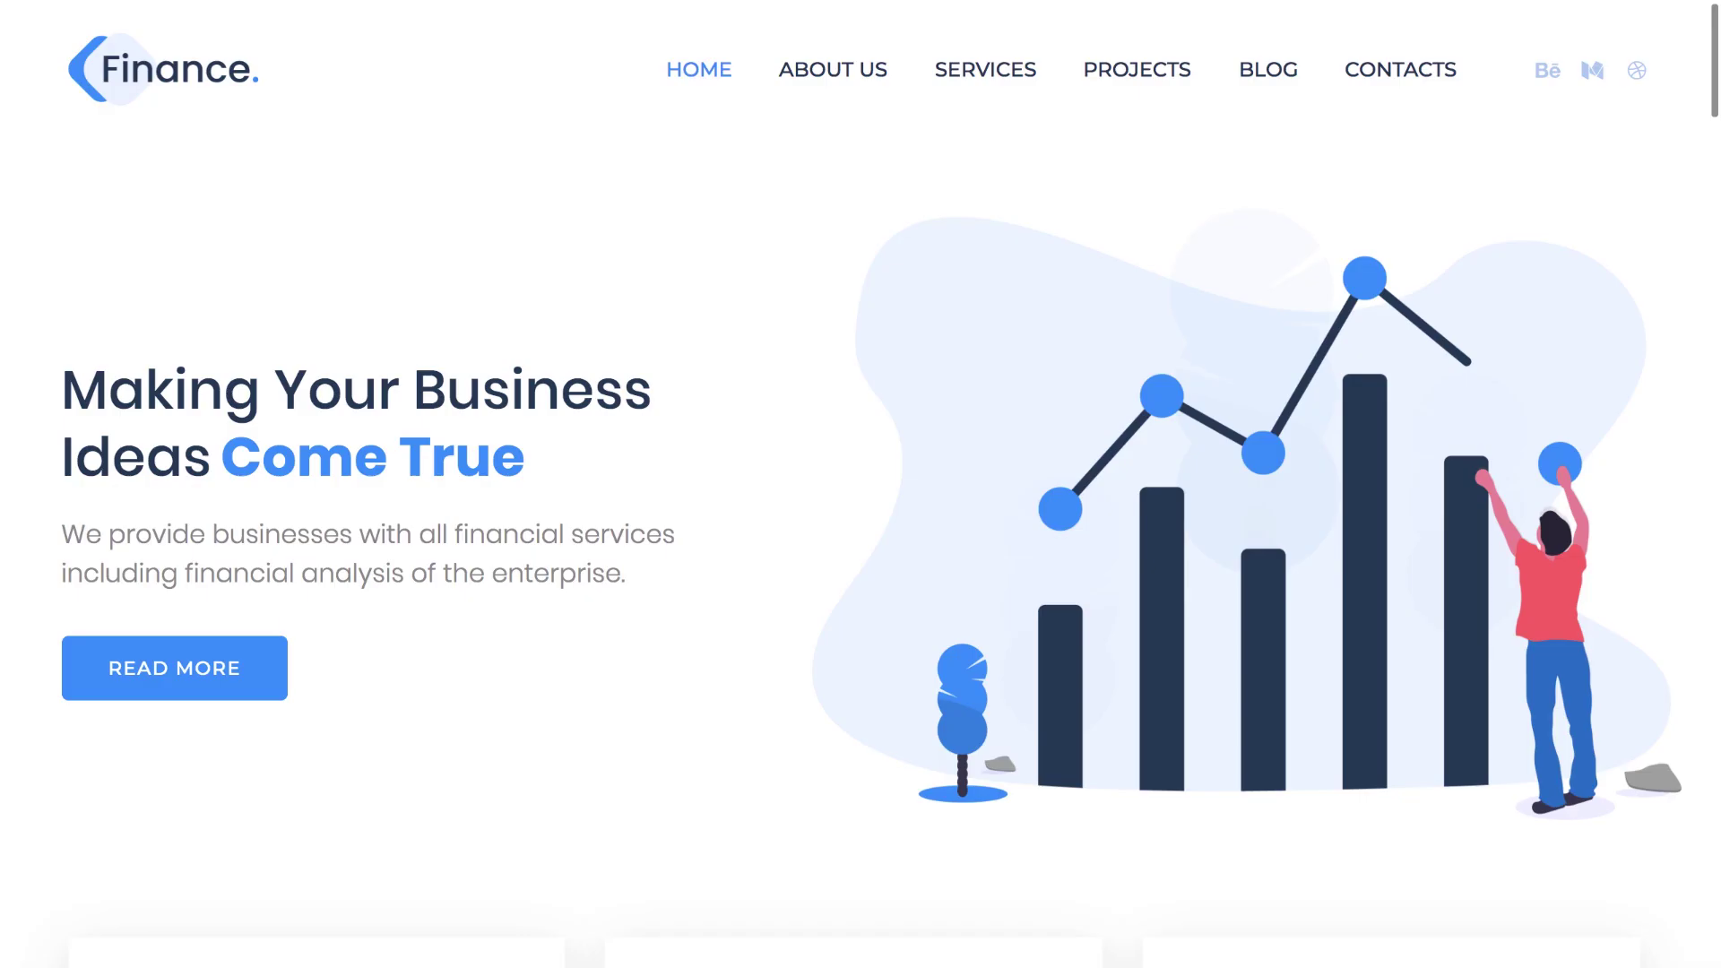
Look through the Finance home page from the hero banner down to the pricing plans
scroll(860, 484, "down", 2)
scroll(860, 484, "down", 8)
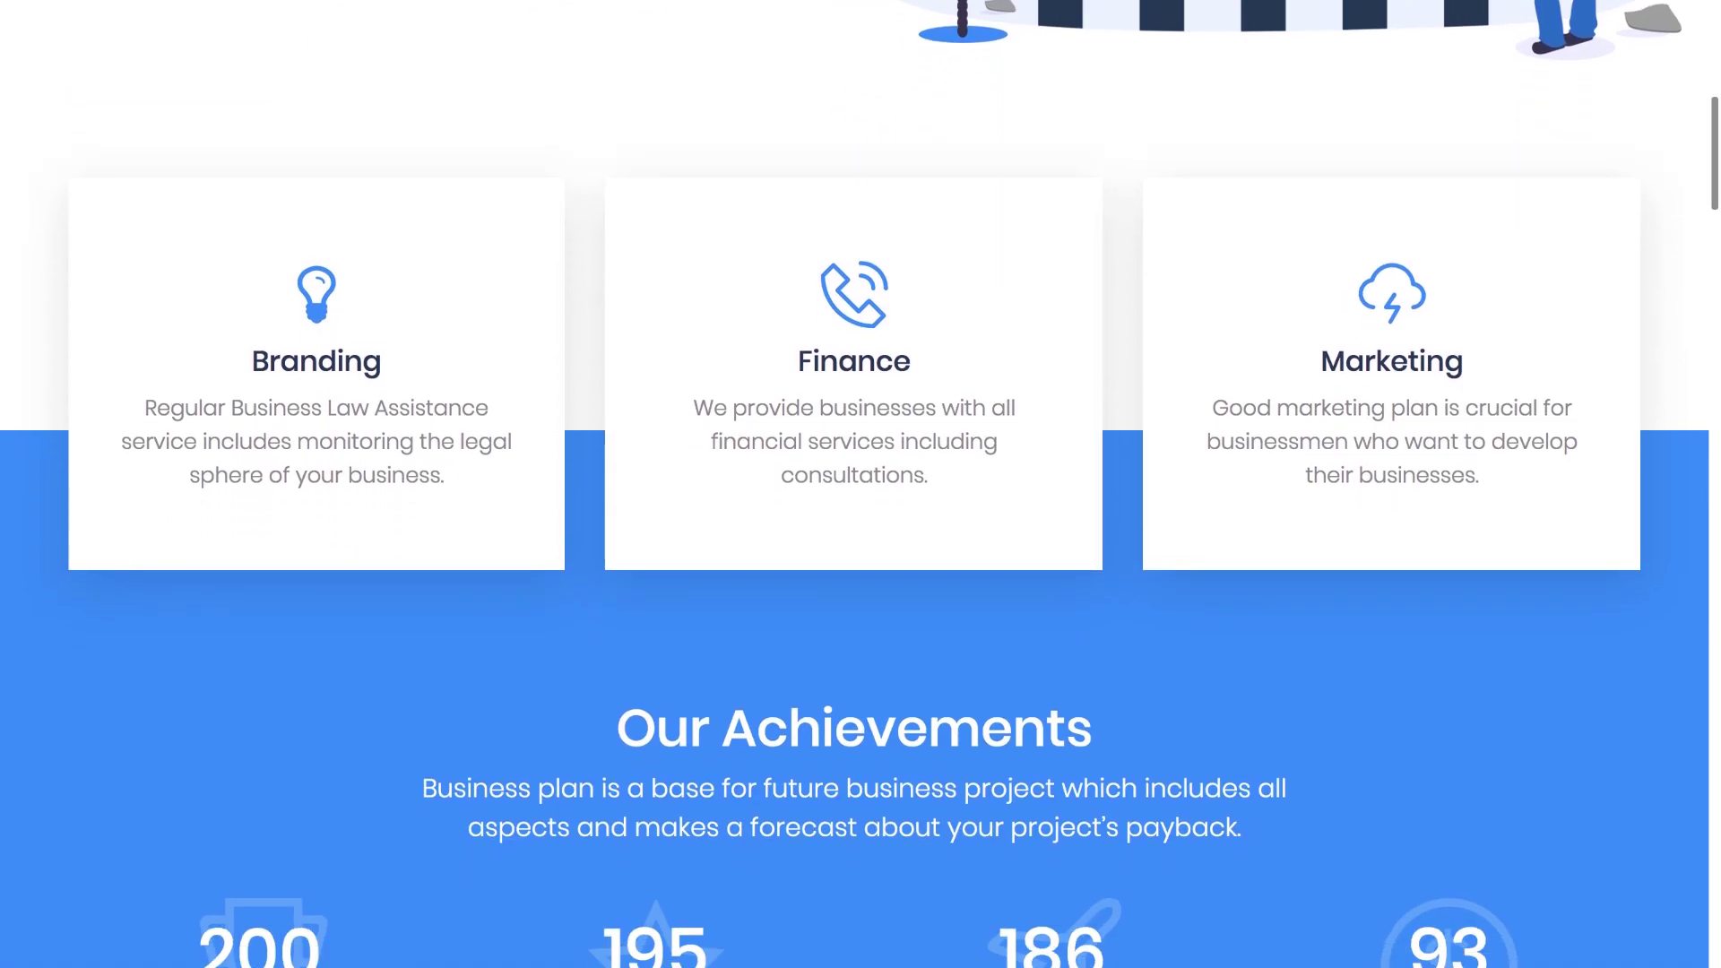
scroll(861, 484, "down", 9)
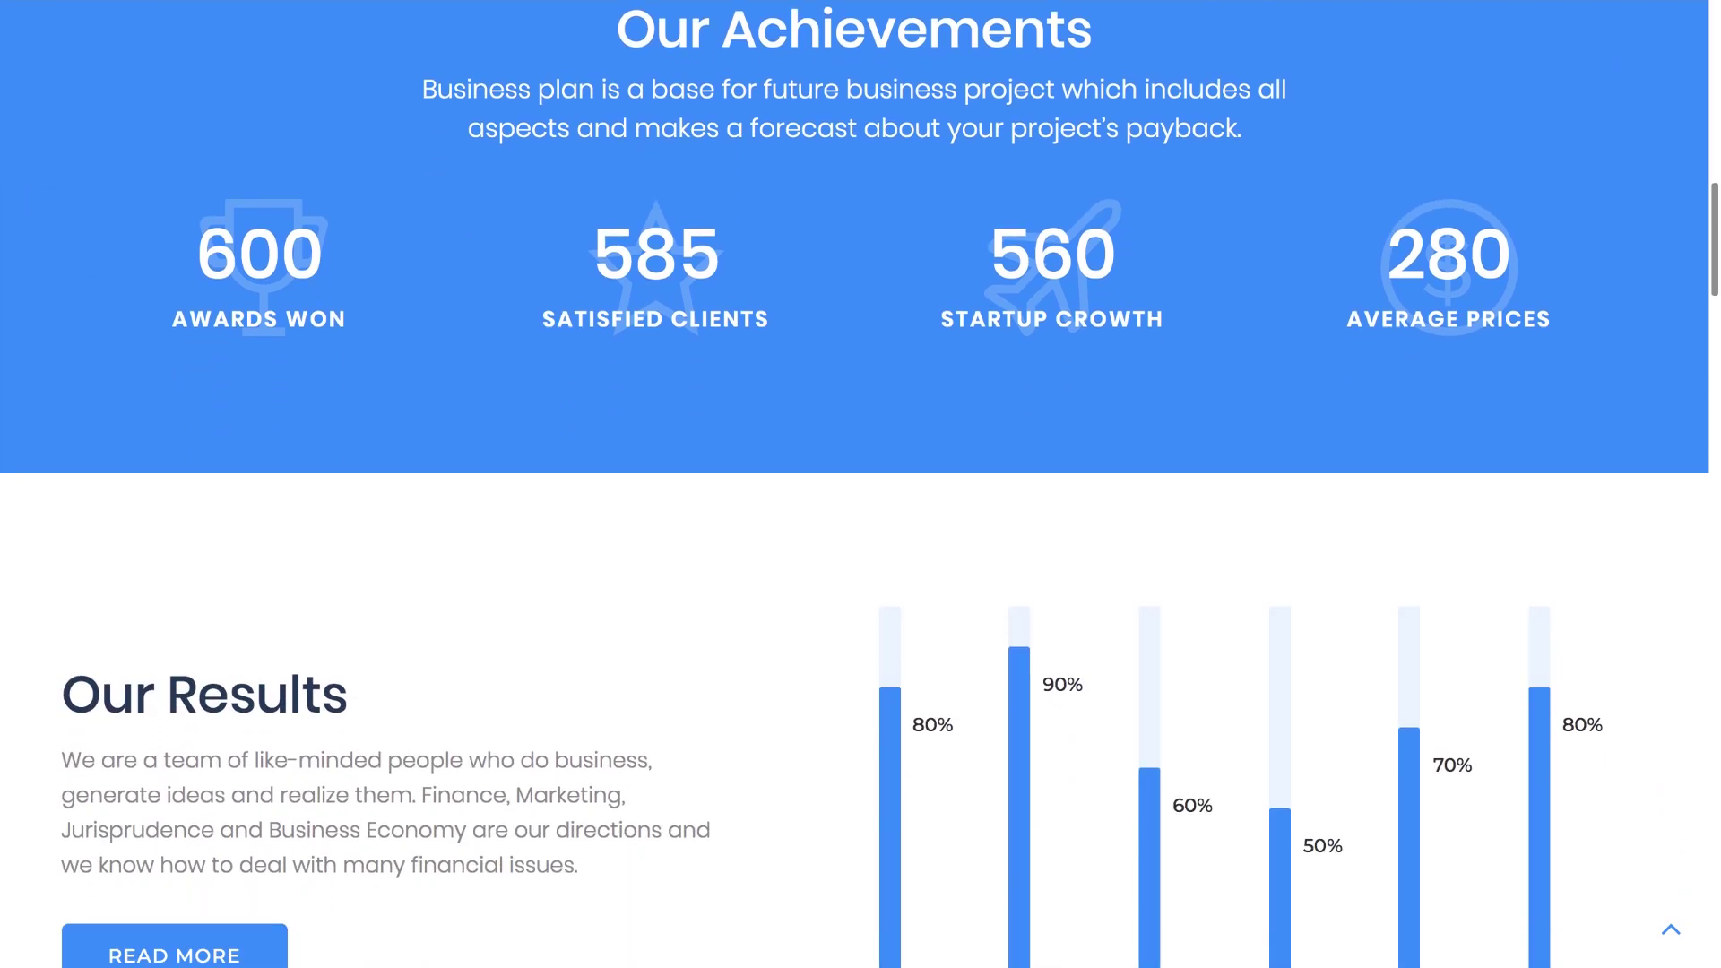
scroll(860, 484, "down", 10)
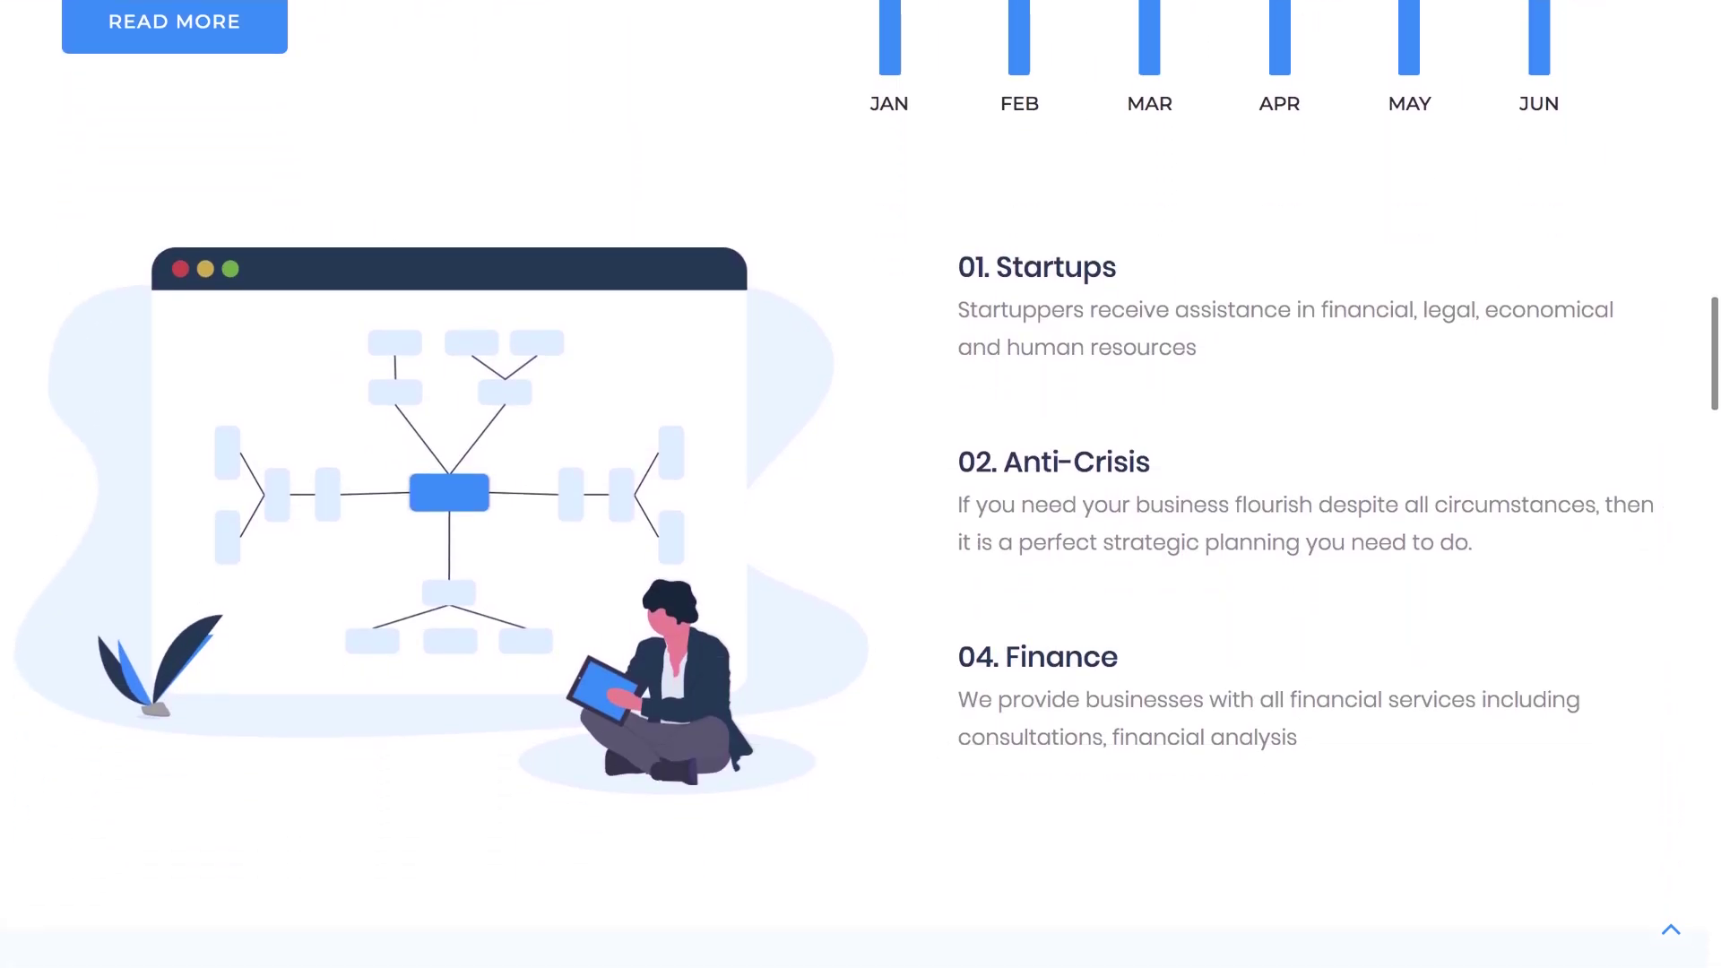
scroll(860, 484, "down", 10)
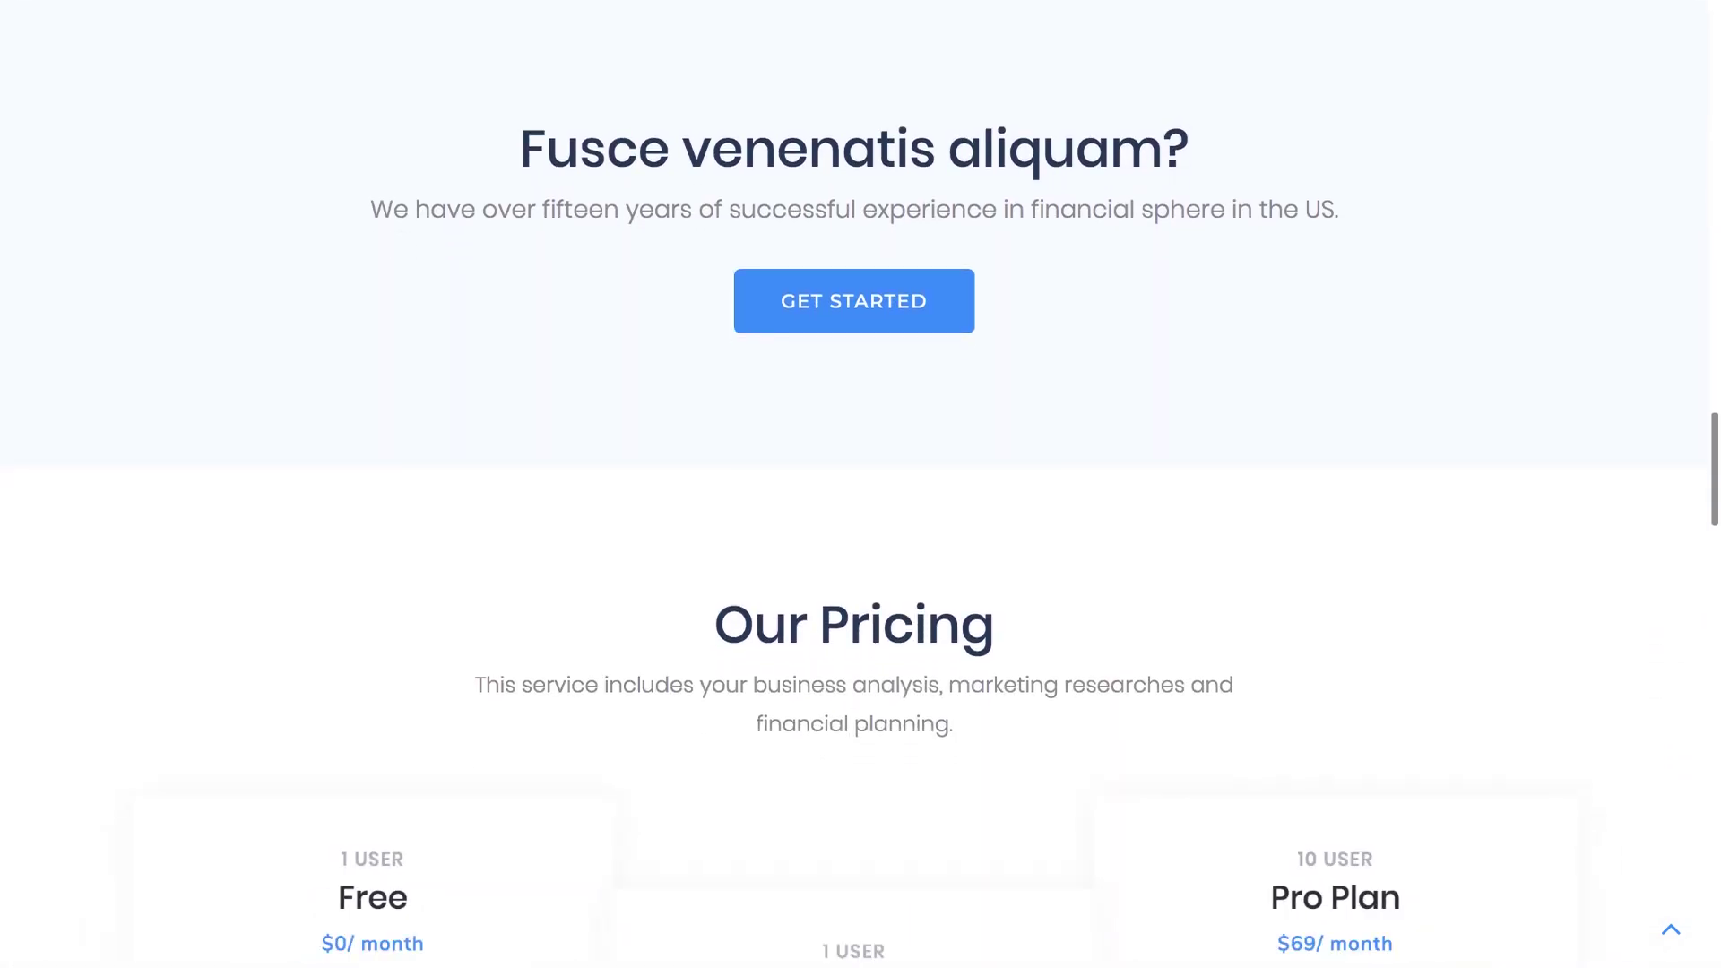
scroll(860, 484, "down", 10)
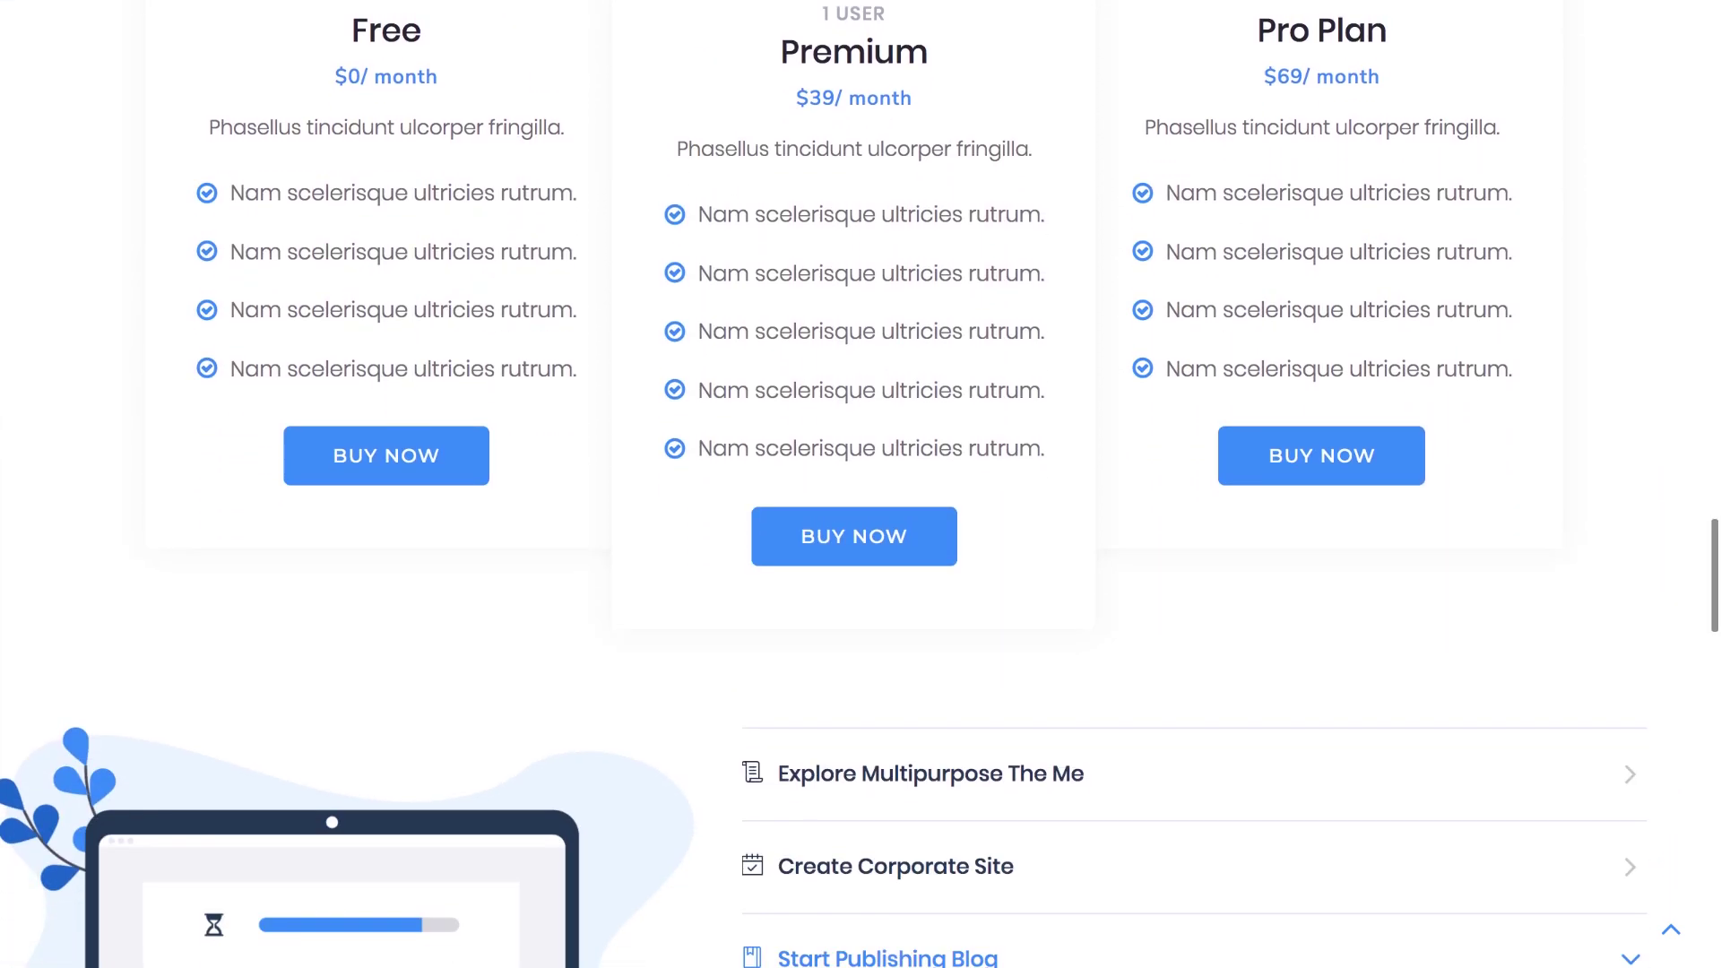
scroll(860, 484, "down", 2)
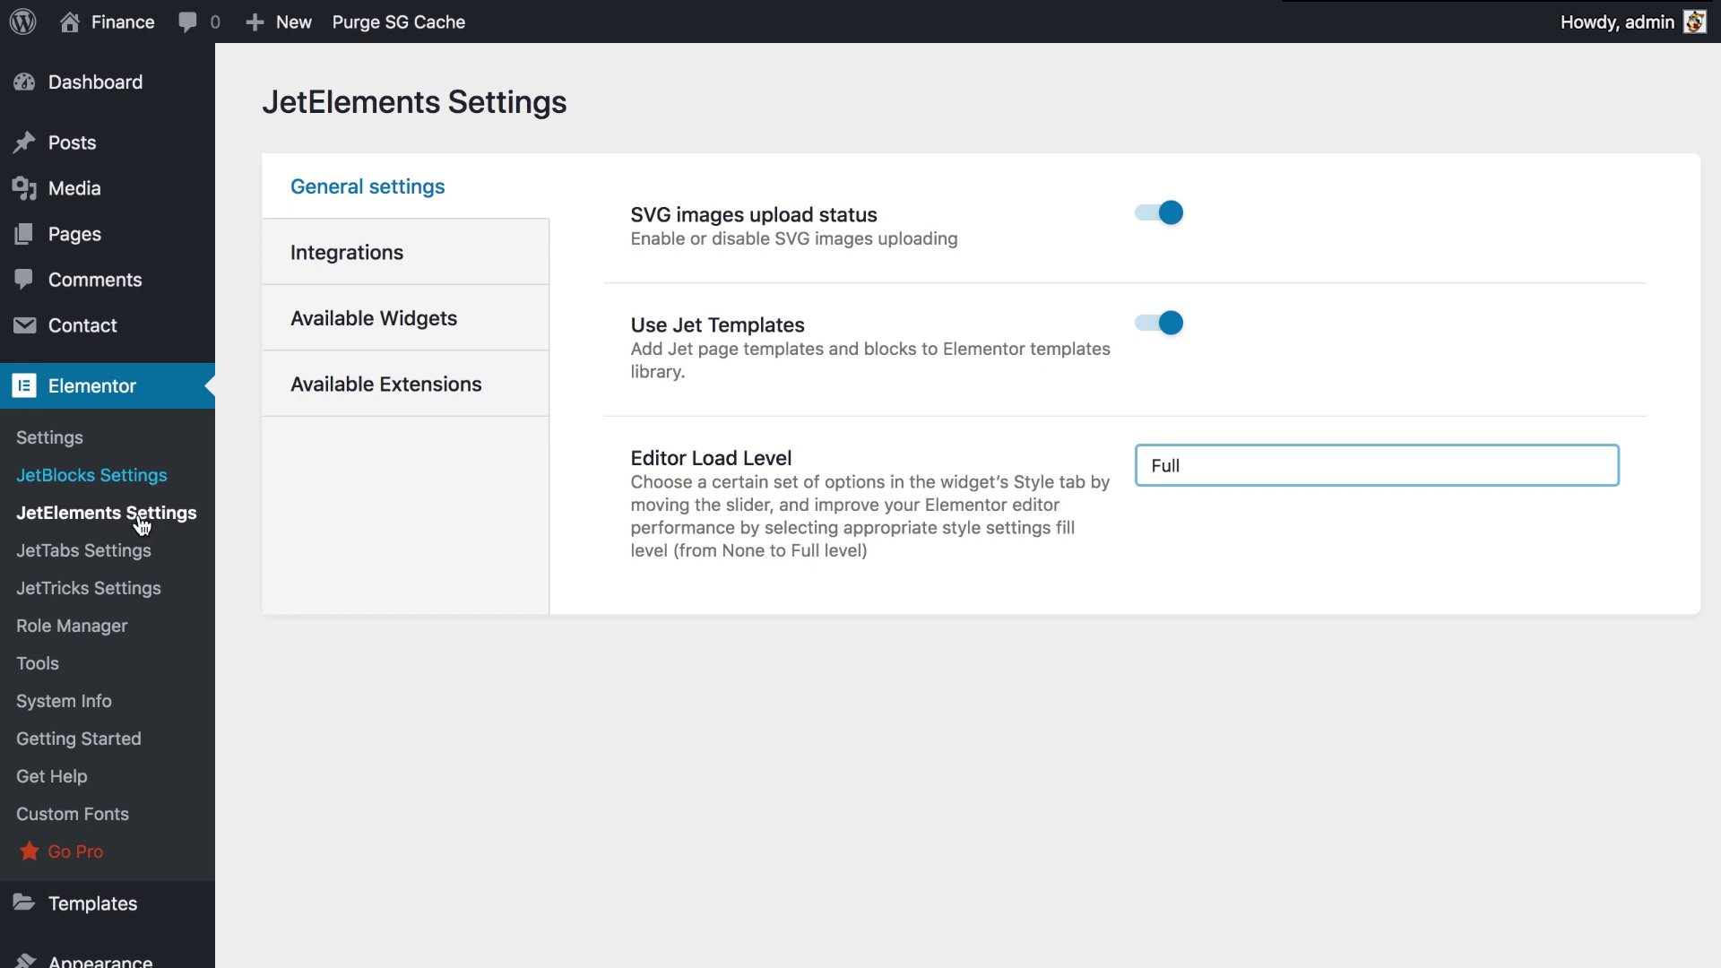
Open the JetTabs settings and adjust the Editor Load Level slider
left_click(128, 551)
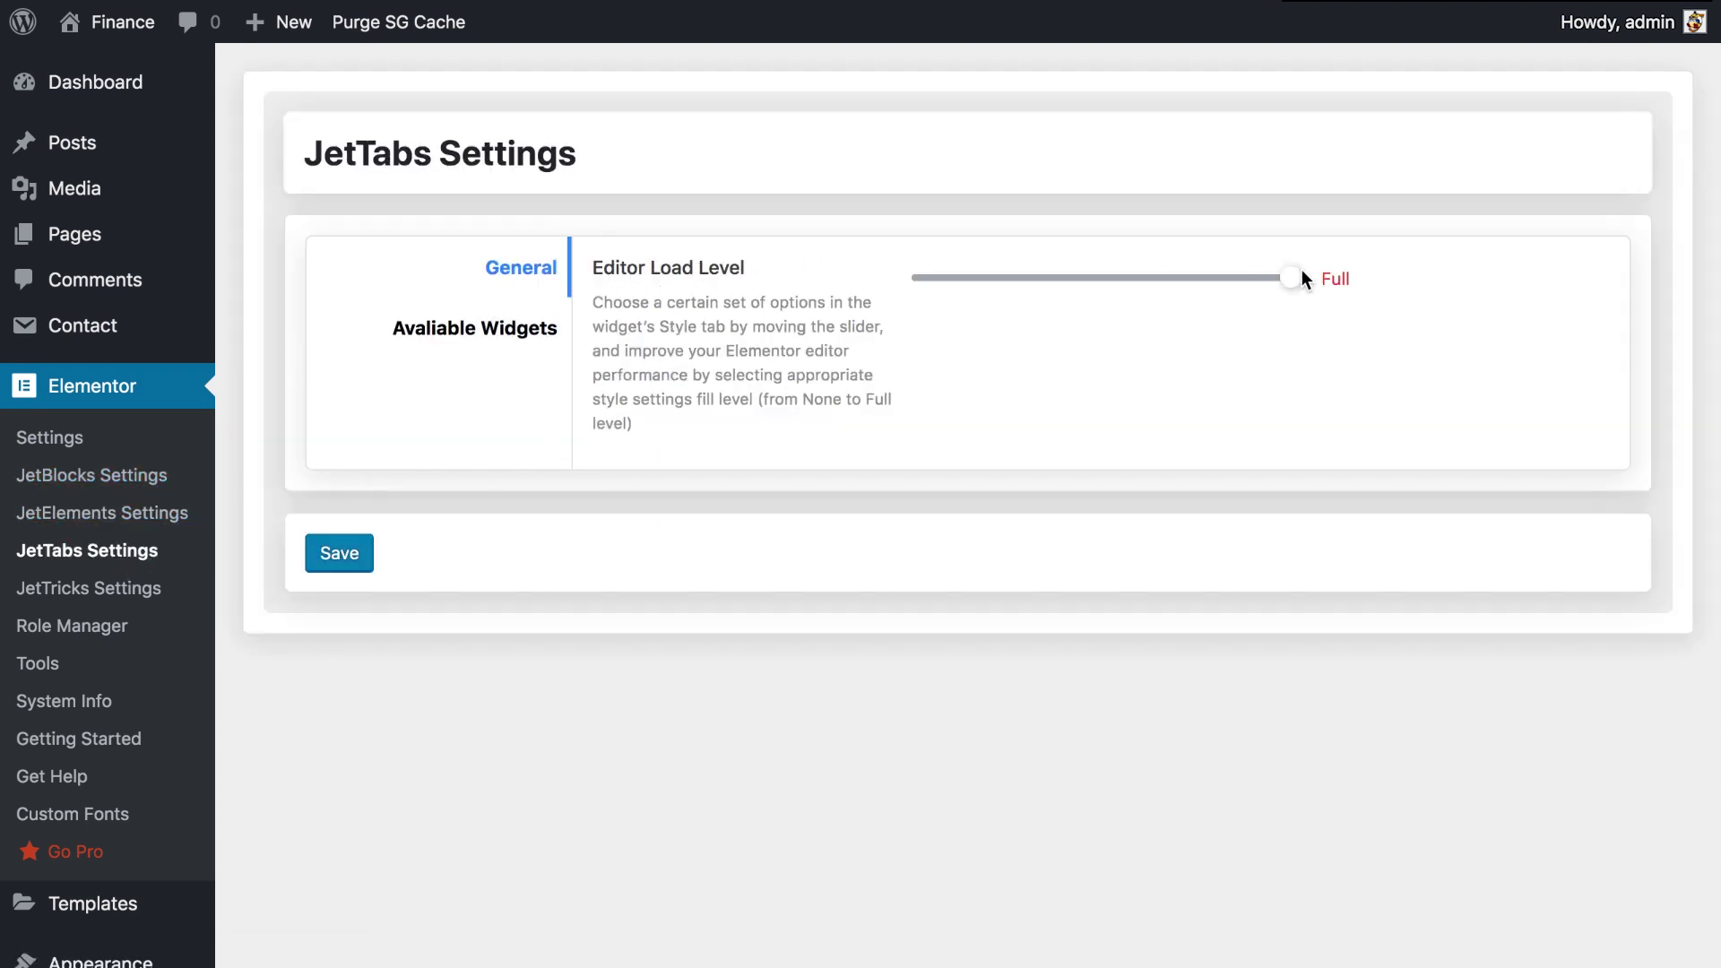
left_click_drag(1276, 288, 1312, 296)
Set the Editor Load Level to Medium in the JetElements settings and to None in the JetTricks settings
left_click(125, 520)
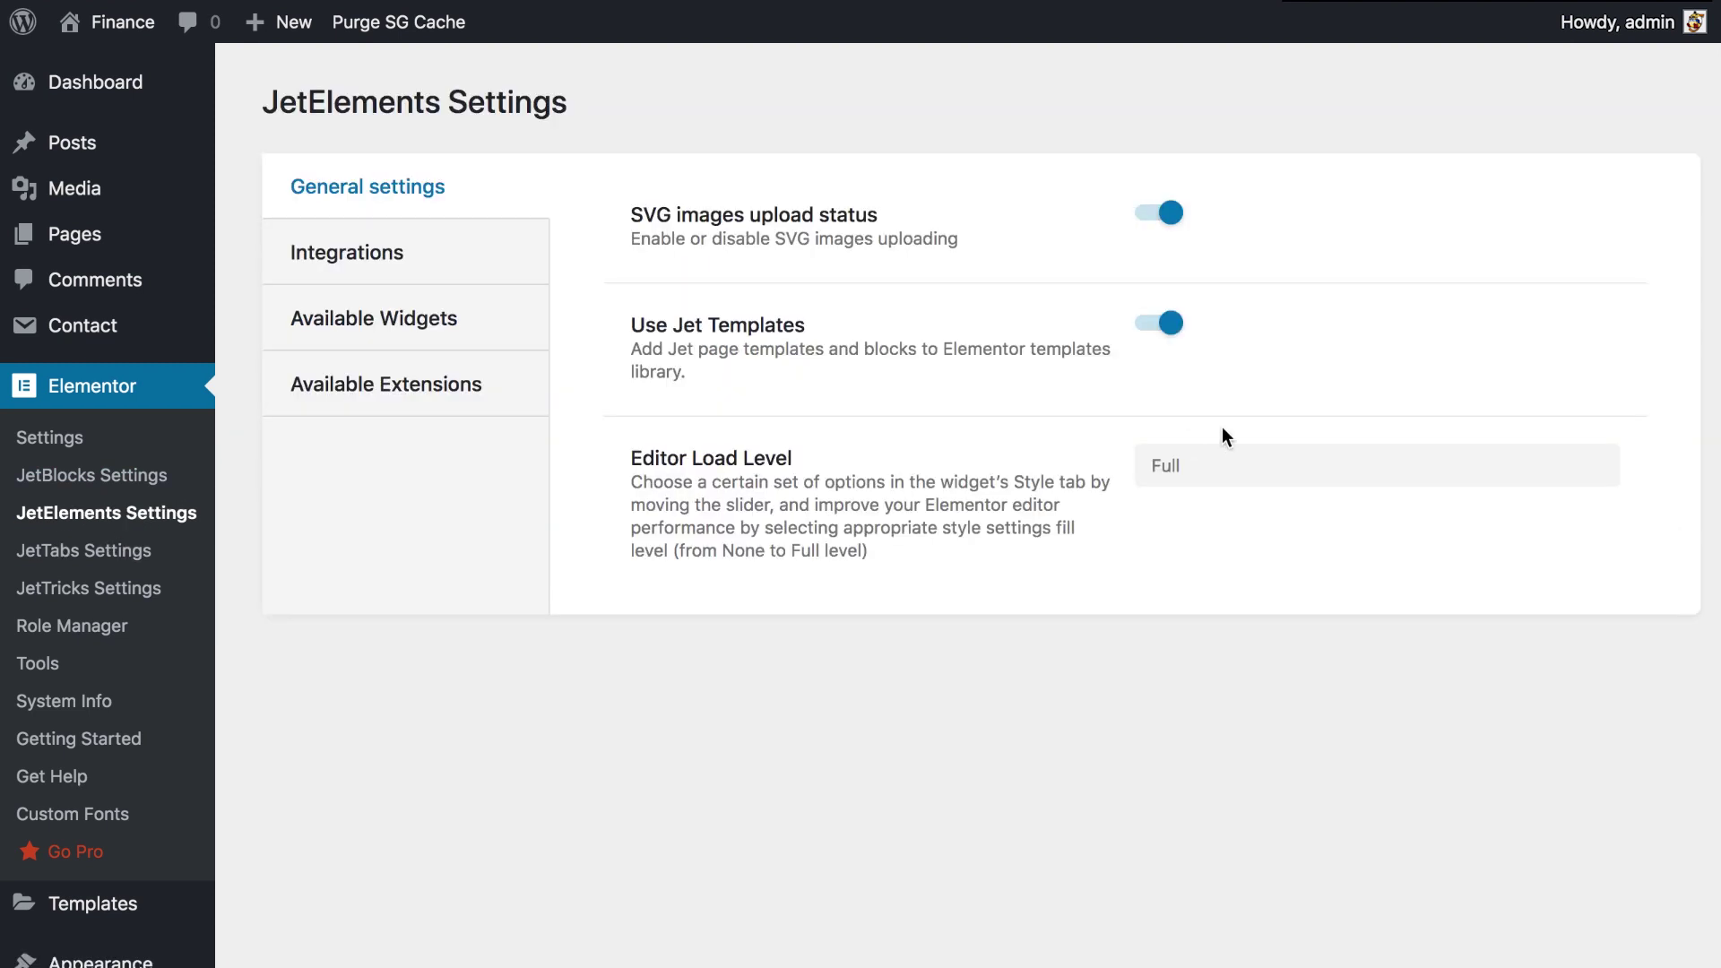
left_click(1246, 475)
left_click(1246, 417)
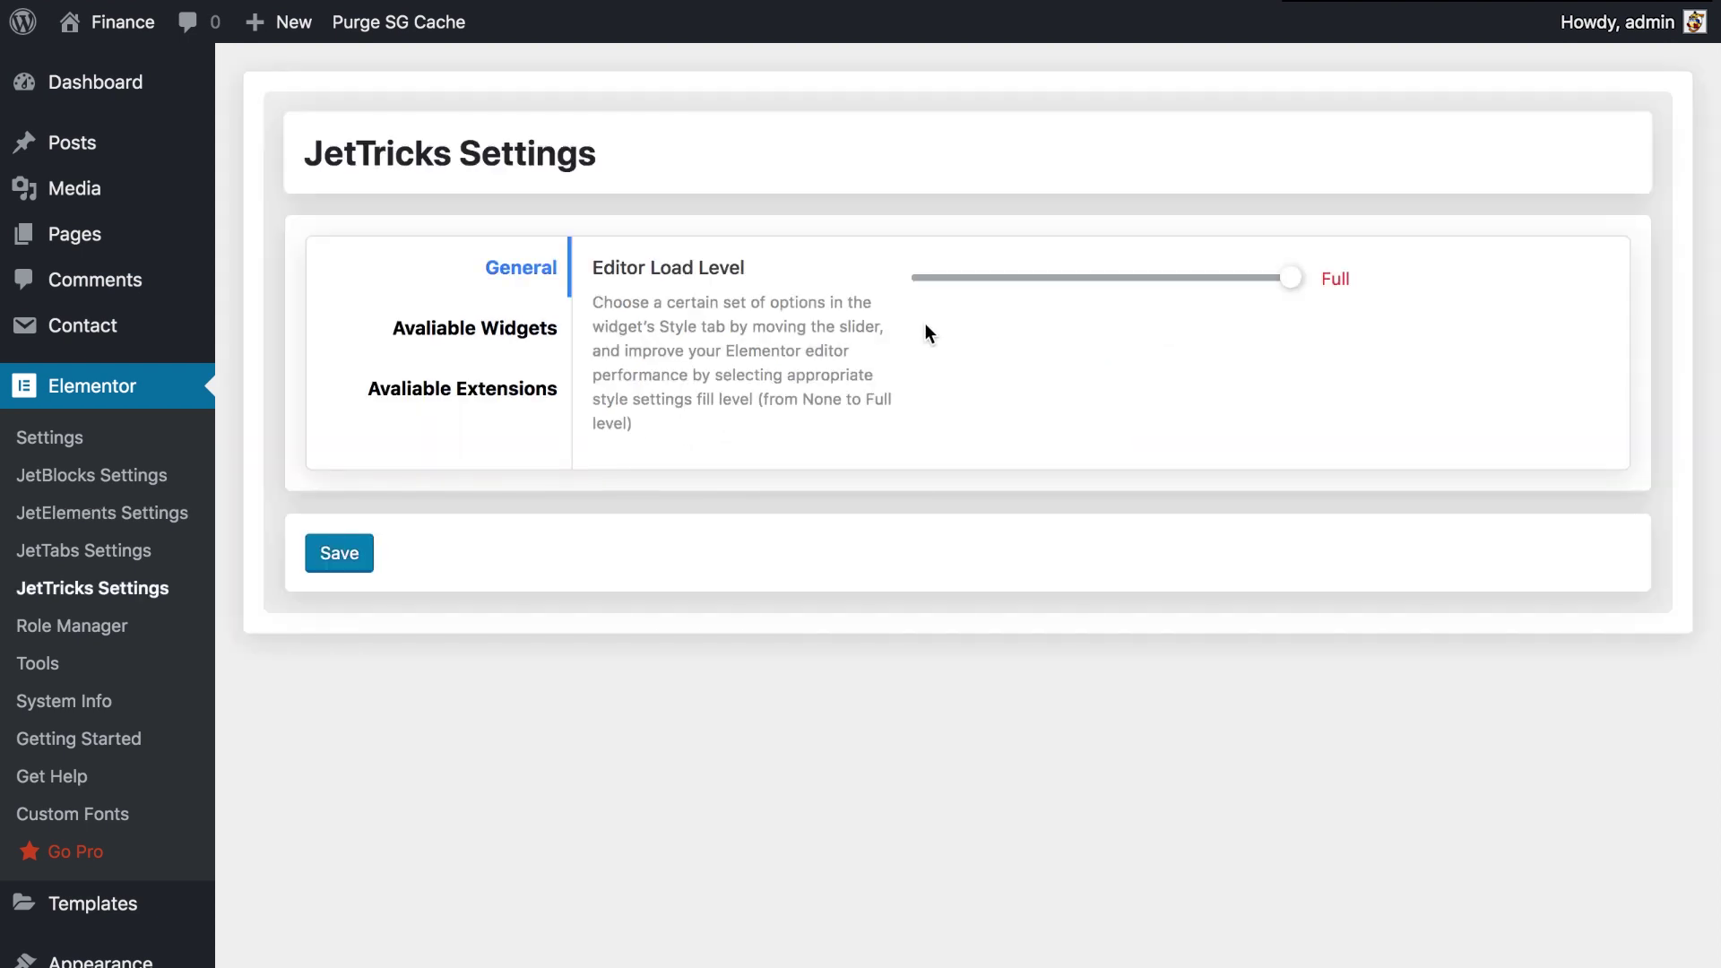
left_click(907, 276)
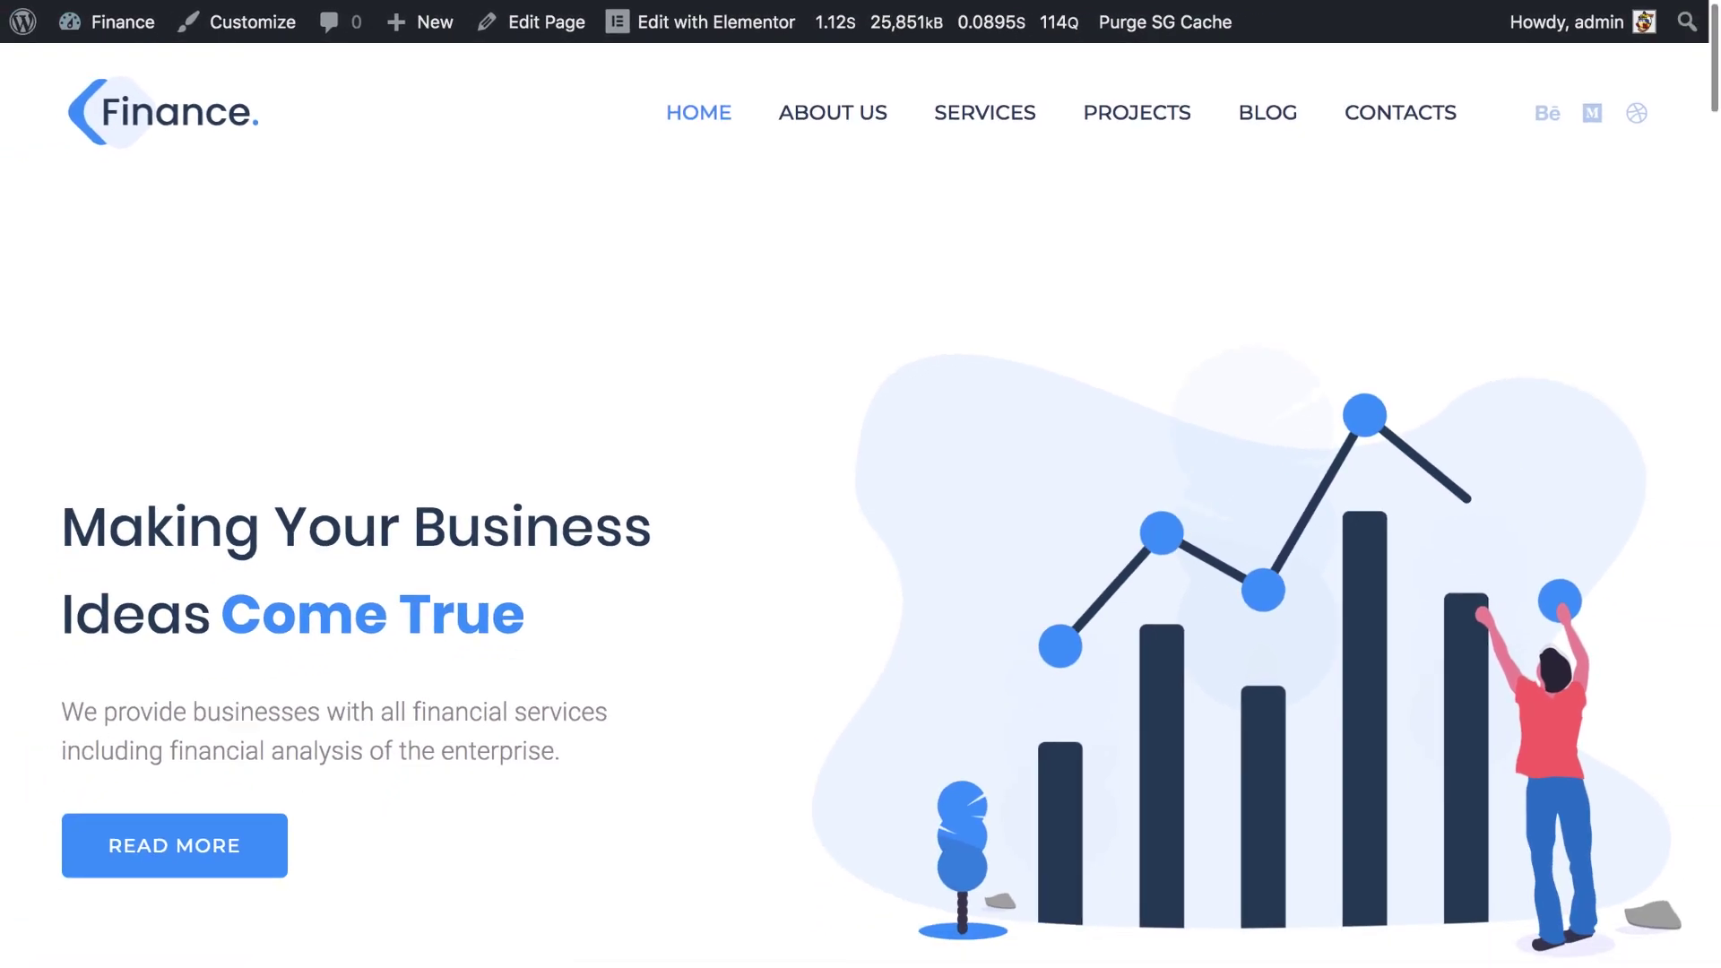
Reload the Finance home page twice to check its page generation time
key("super+r")
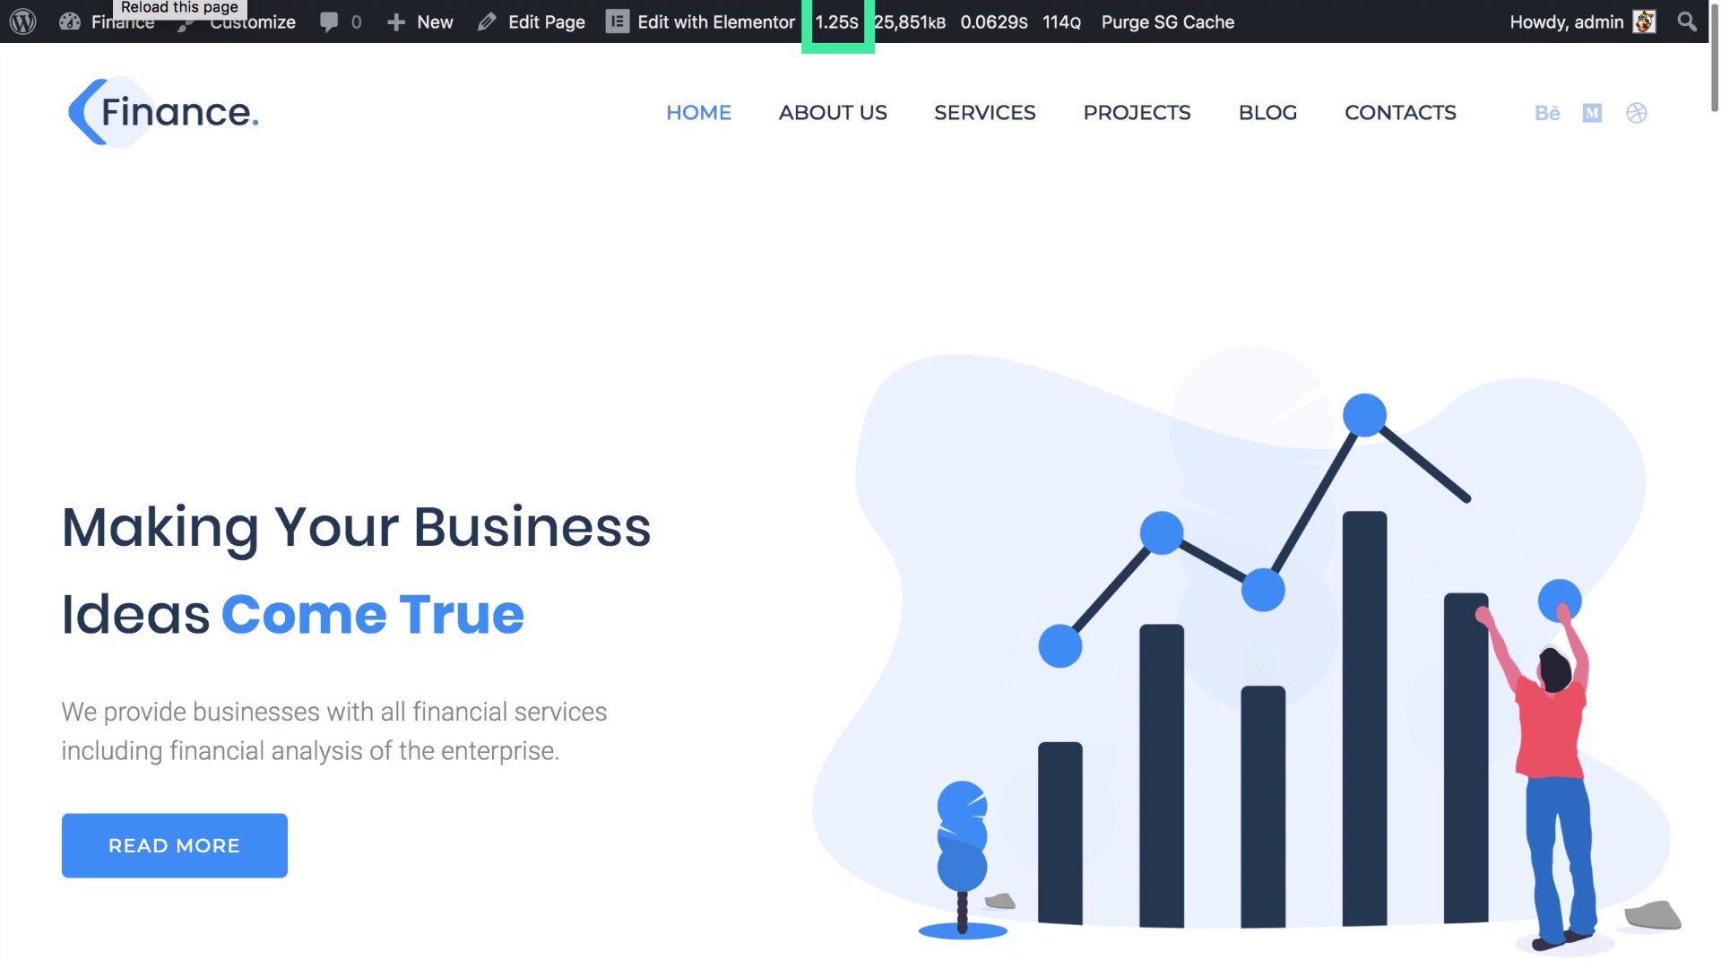
key("super+r")
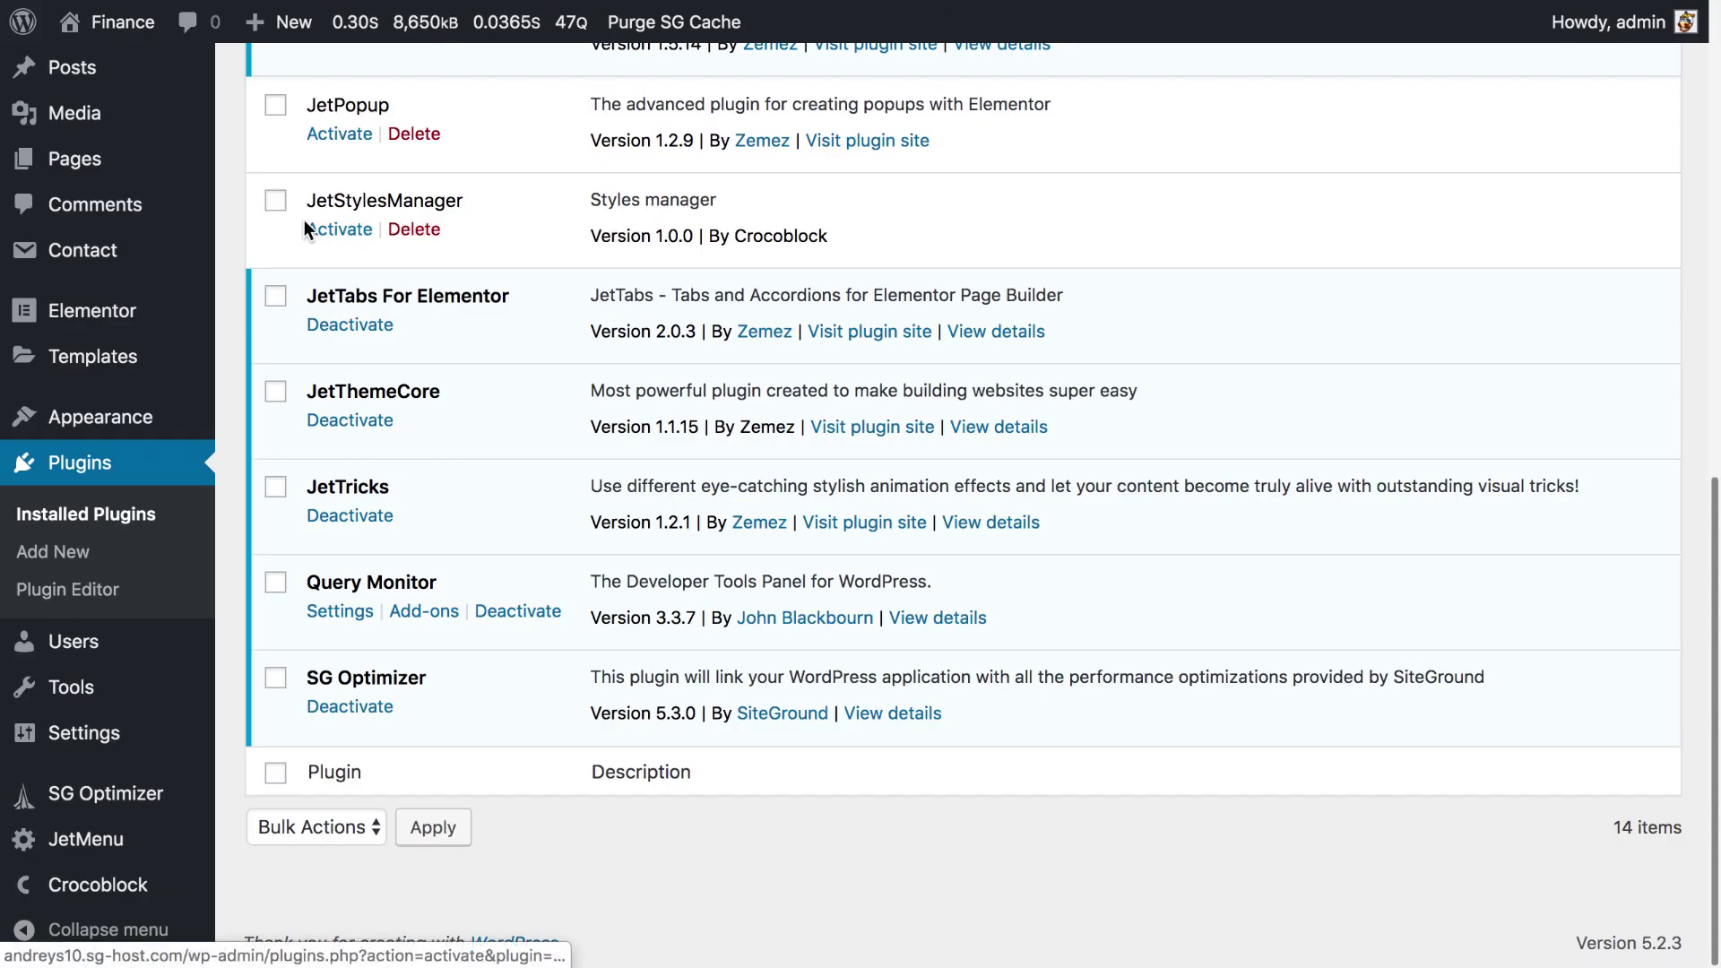
Activate the JetStylesManager plugin and set the JetElements Editor Load Level to None
left_click(328, 235)
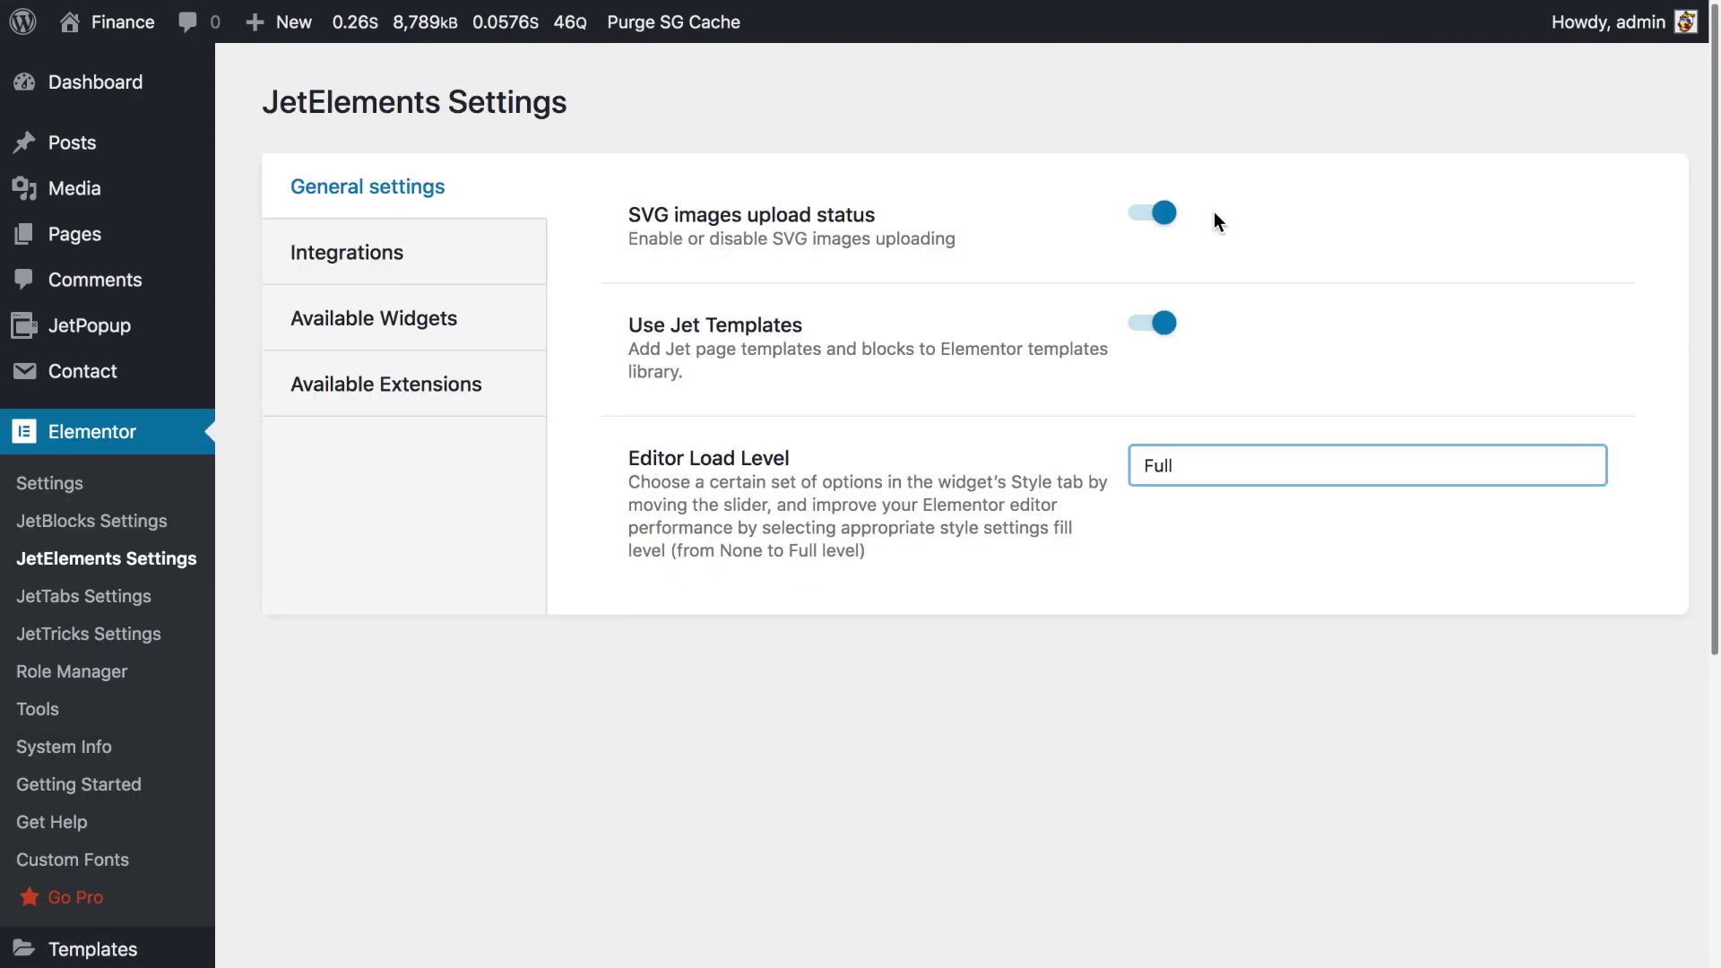
left_click(1237, 475)
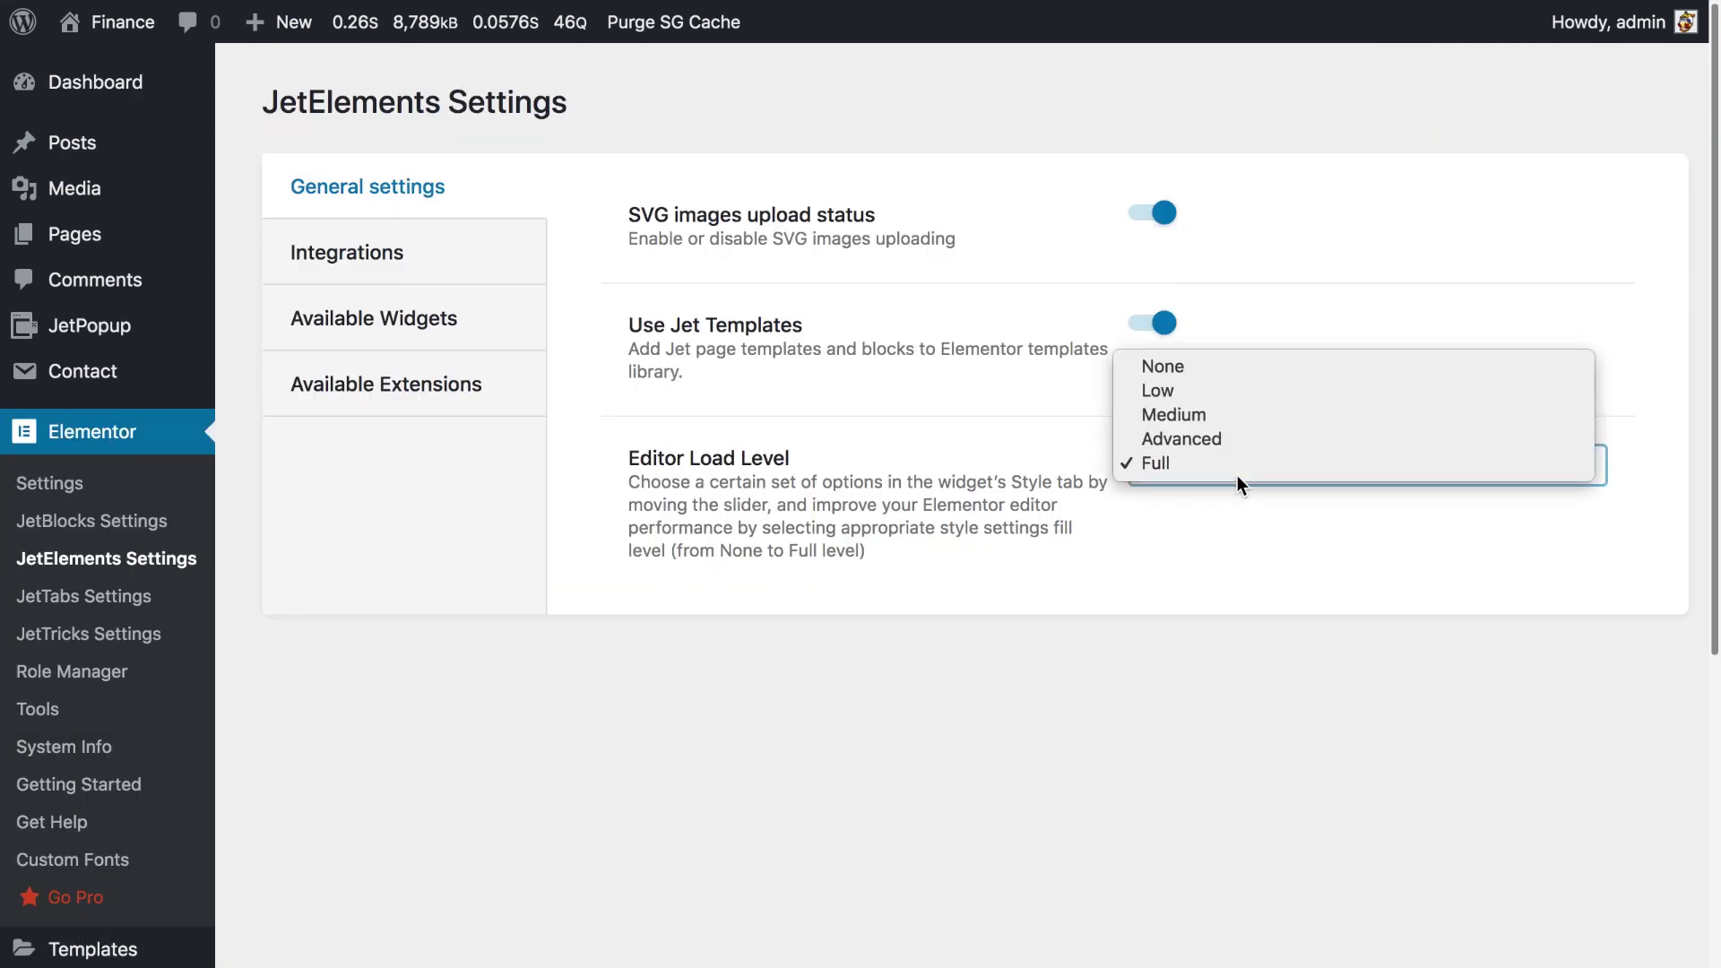
left_click(1239, 365)
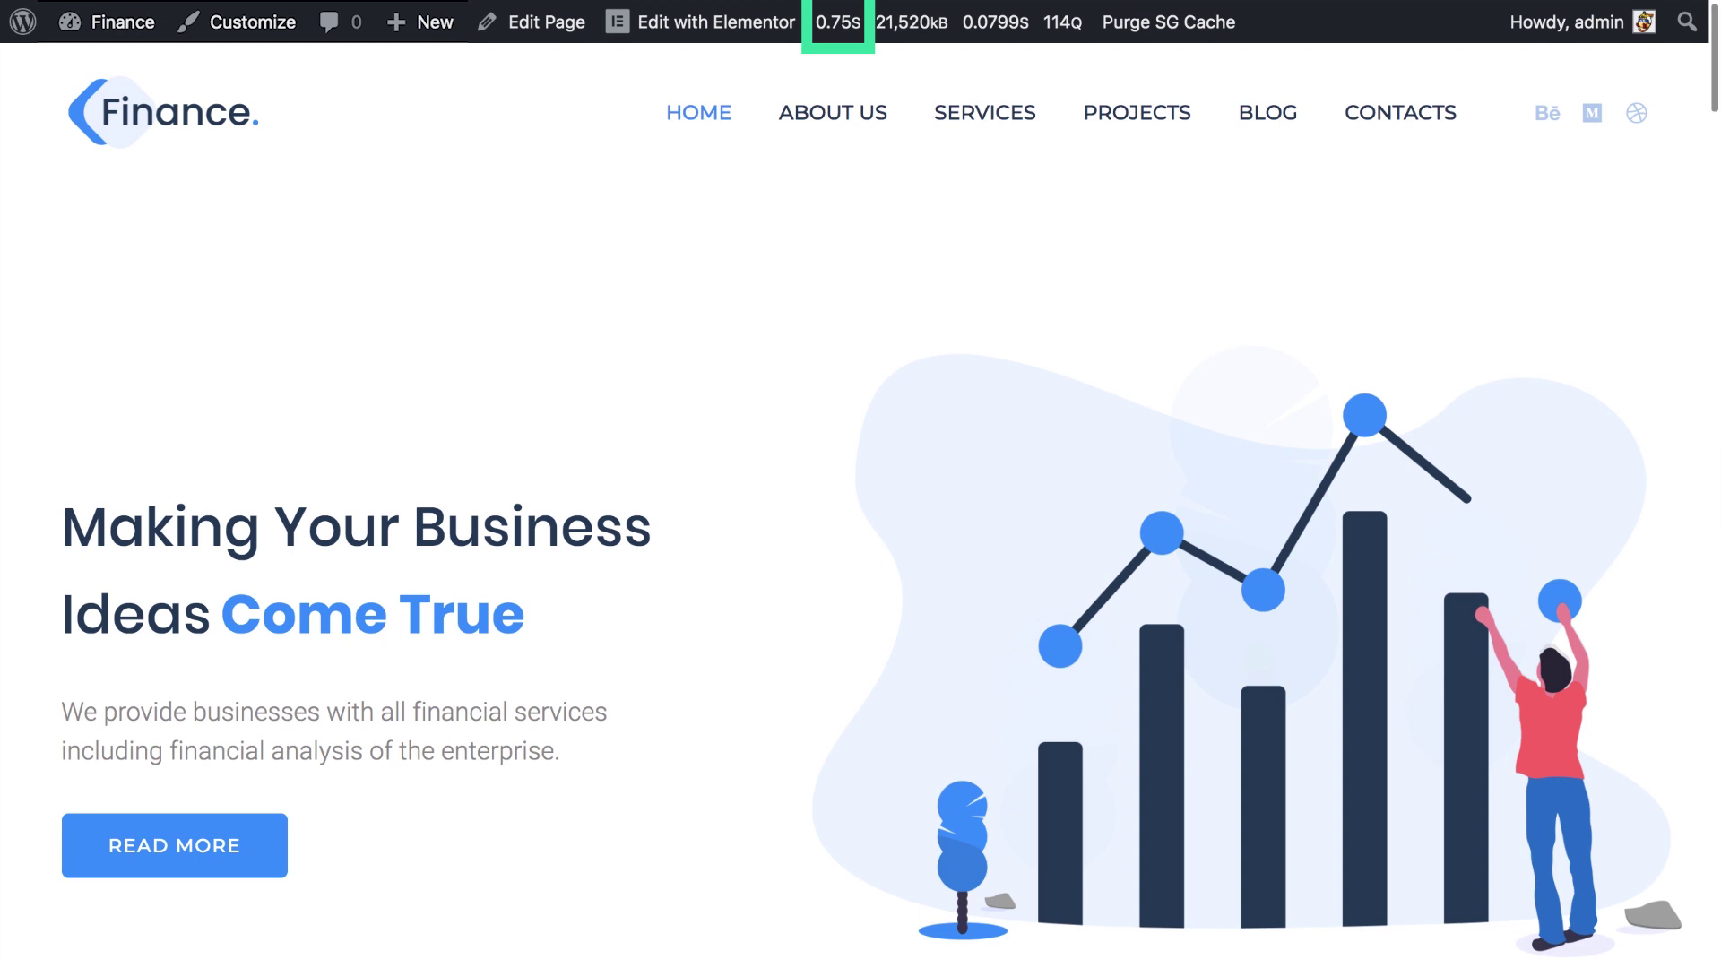
Reload the Finance home page repeatedly to recheck its generation time with the changed plugin settings
key("super+r")
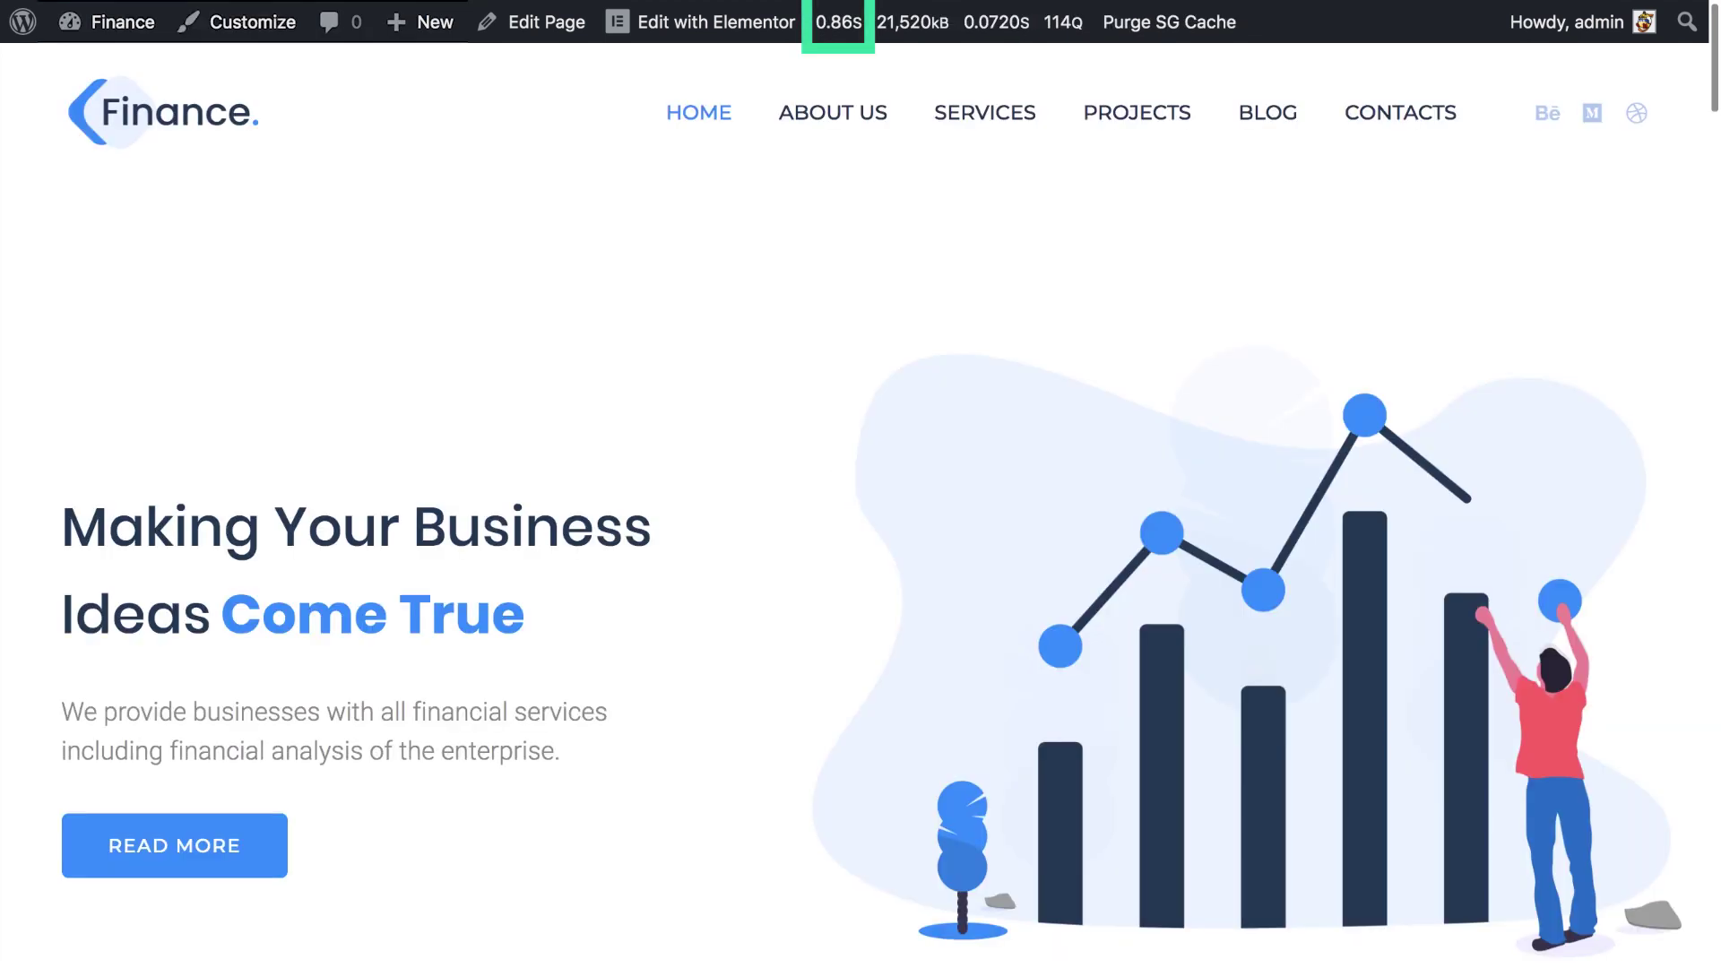
key("super+r")
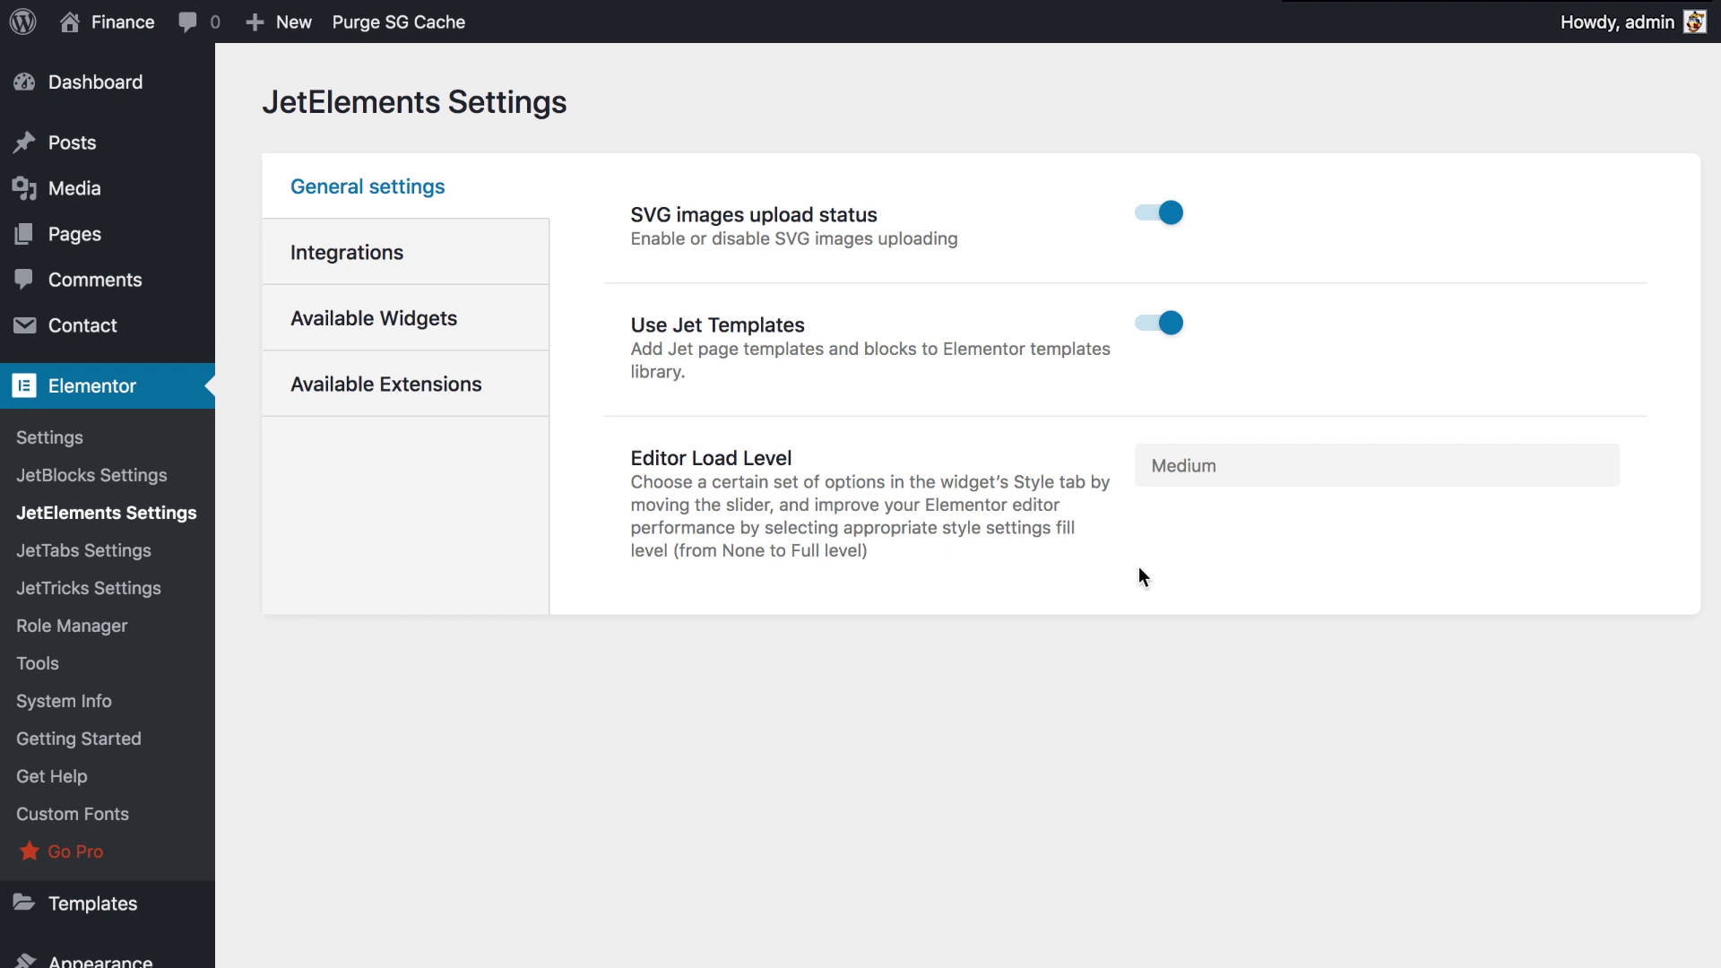
Set the JetElements Editor Load Level to Full
left_click(1245, 471)
left_click(1176, 512)
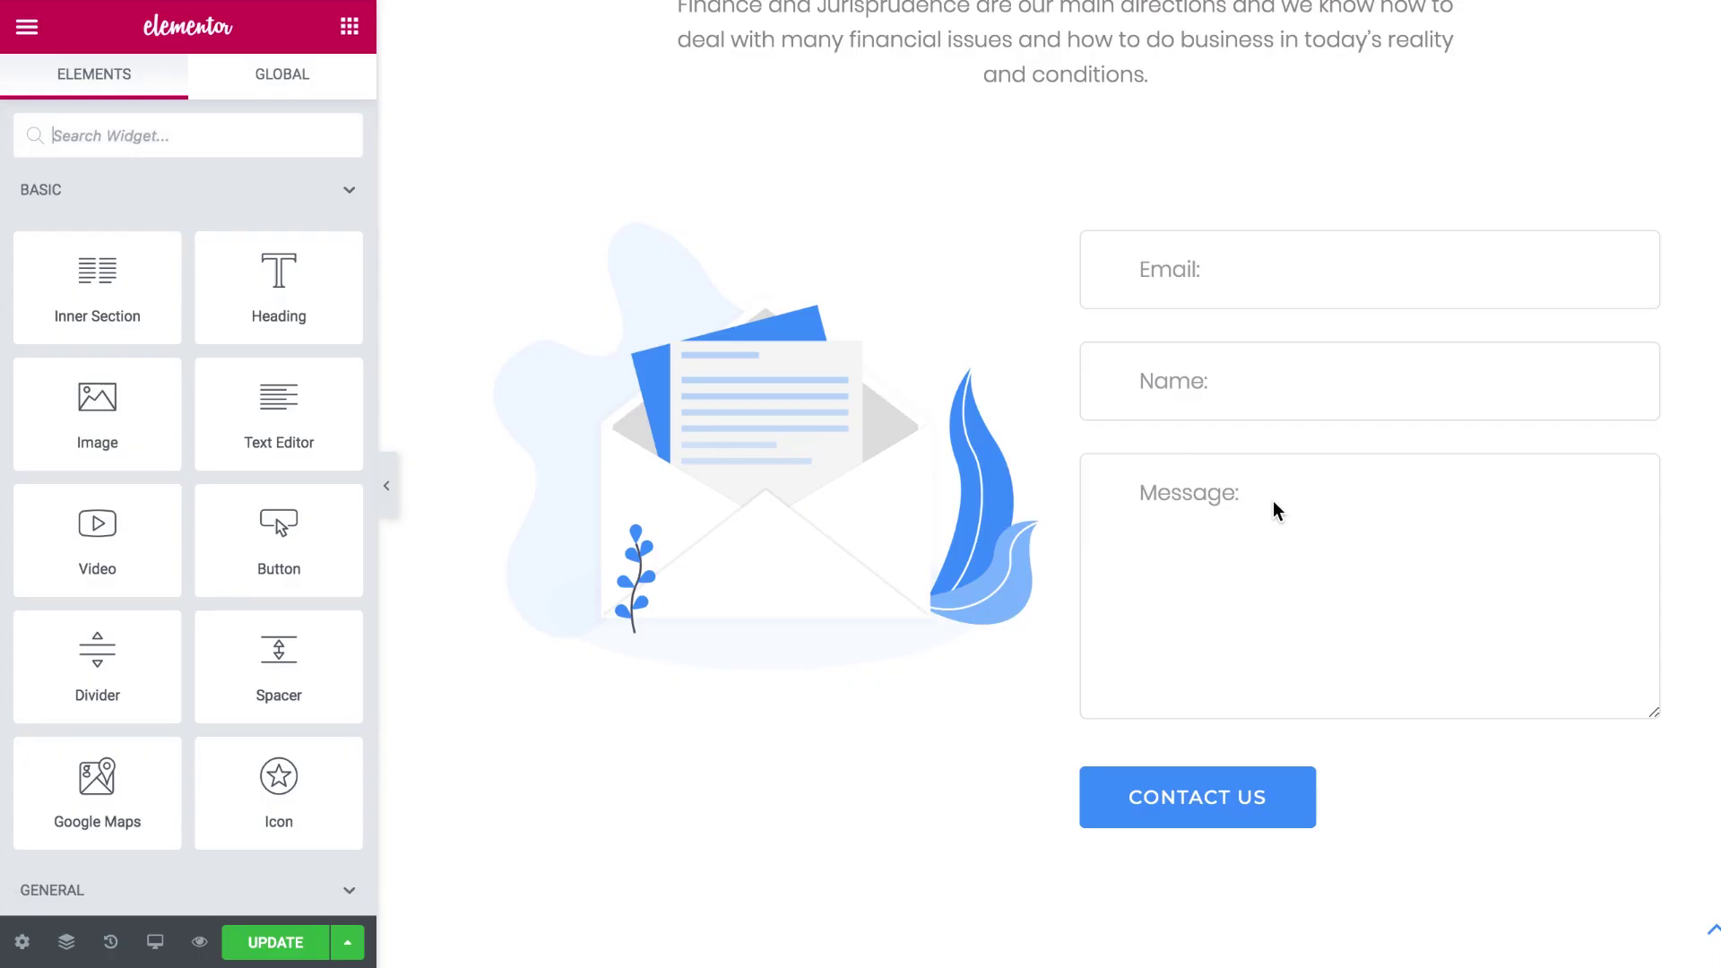
Select the Contact Form 7 widget in the Get In Touch section and examine its Form Texts and Controls style settings
scroll(1274, 503, "up", 3)
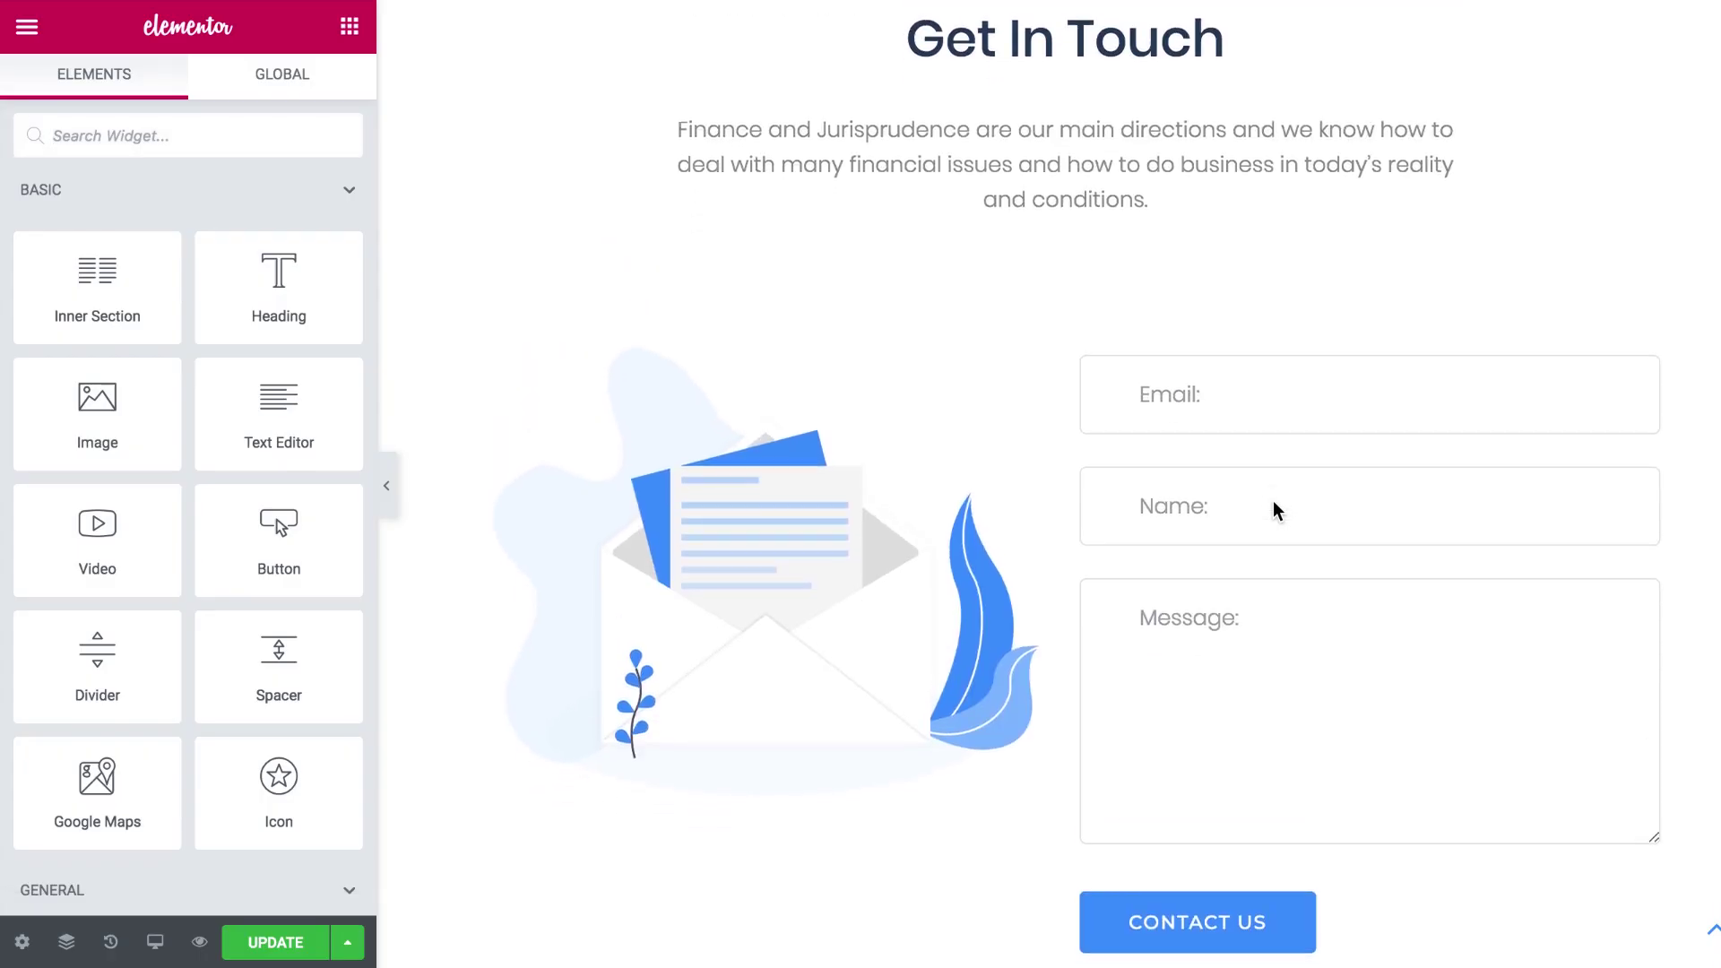
left_click(1260, 606)
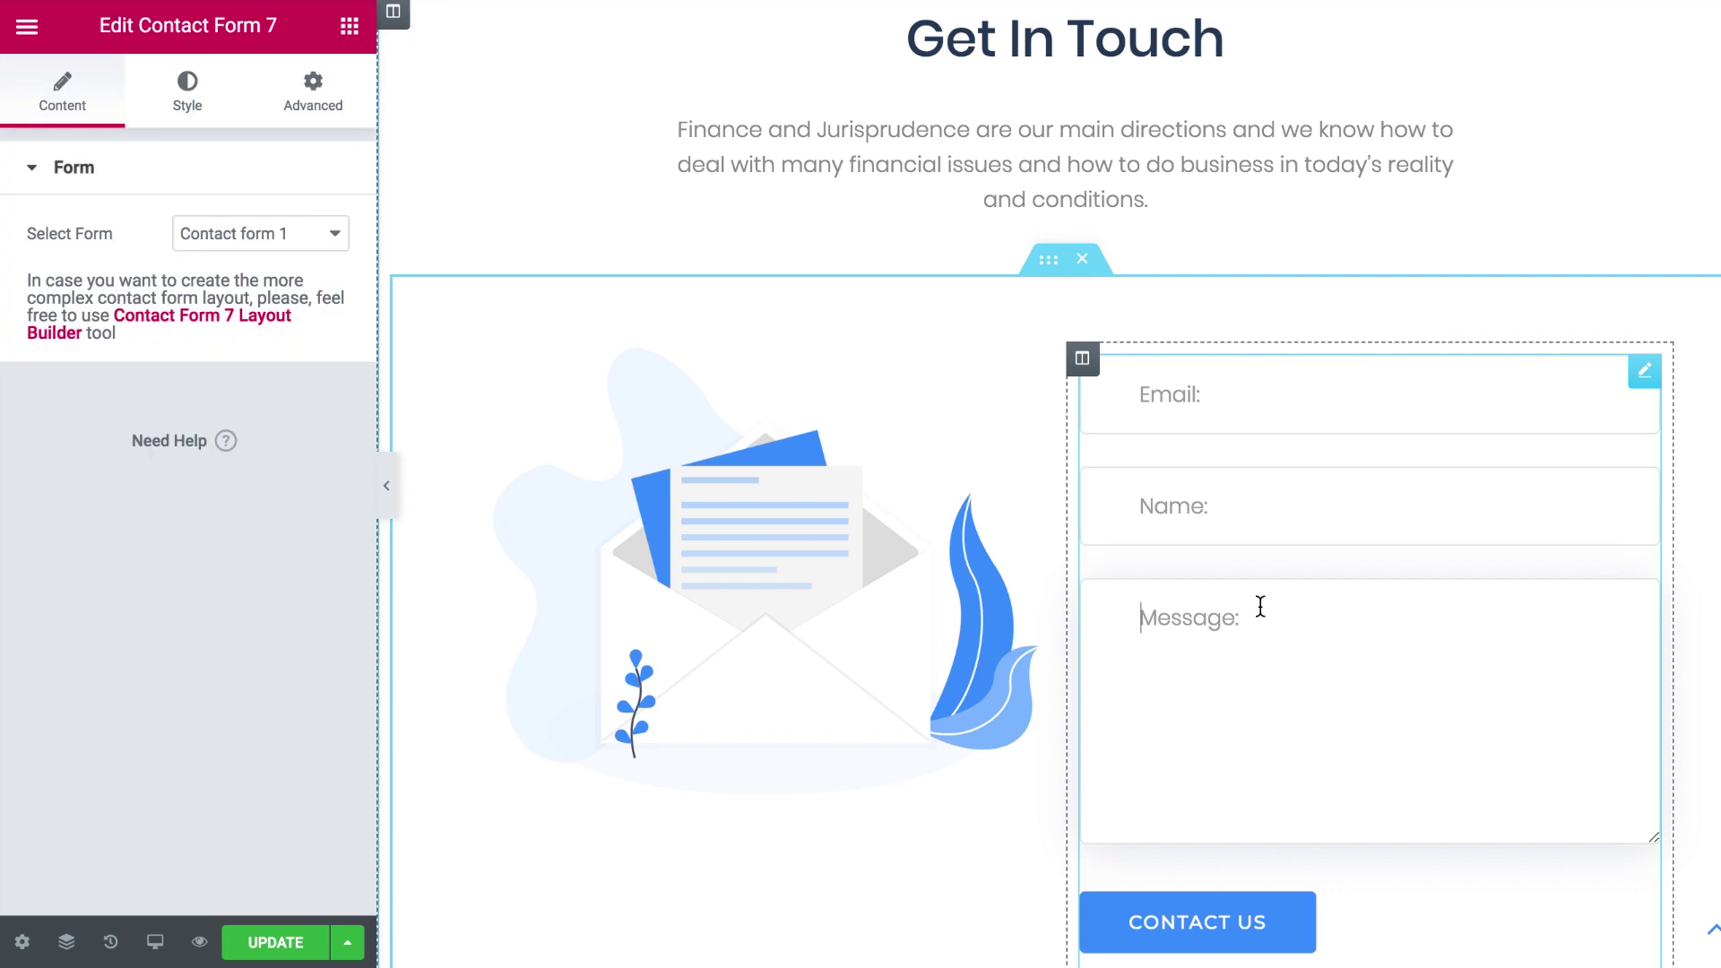
left_click(176, 97)
left_click(175, 175)
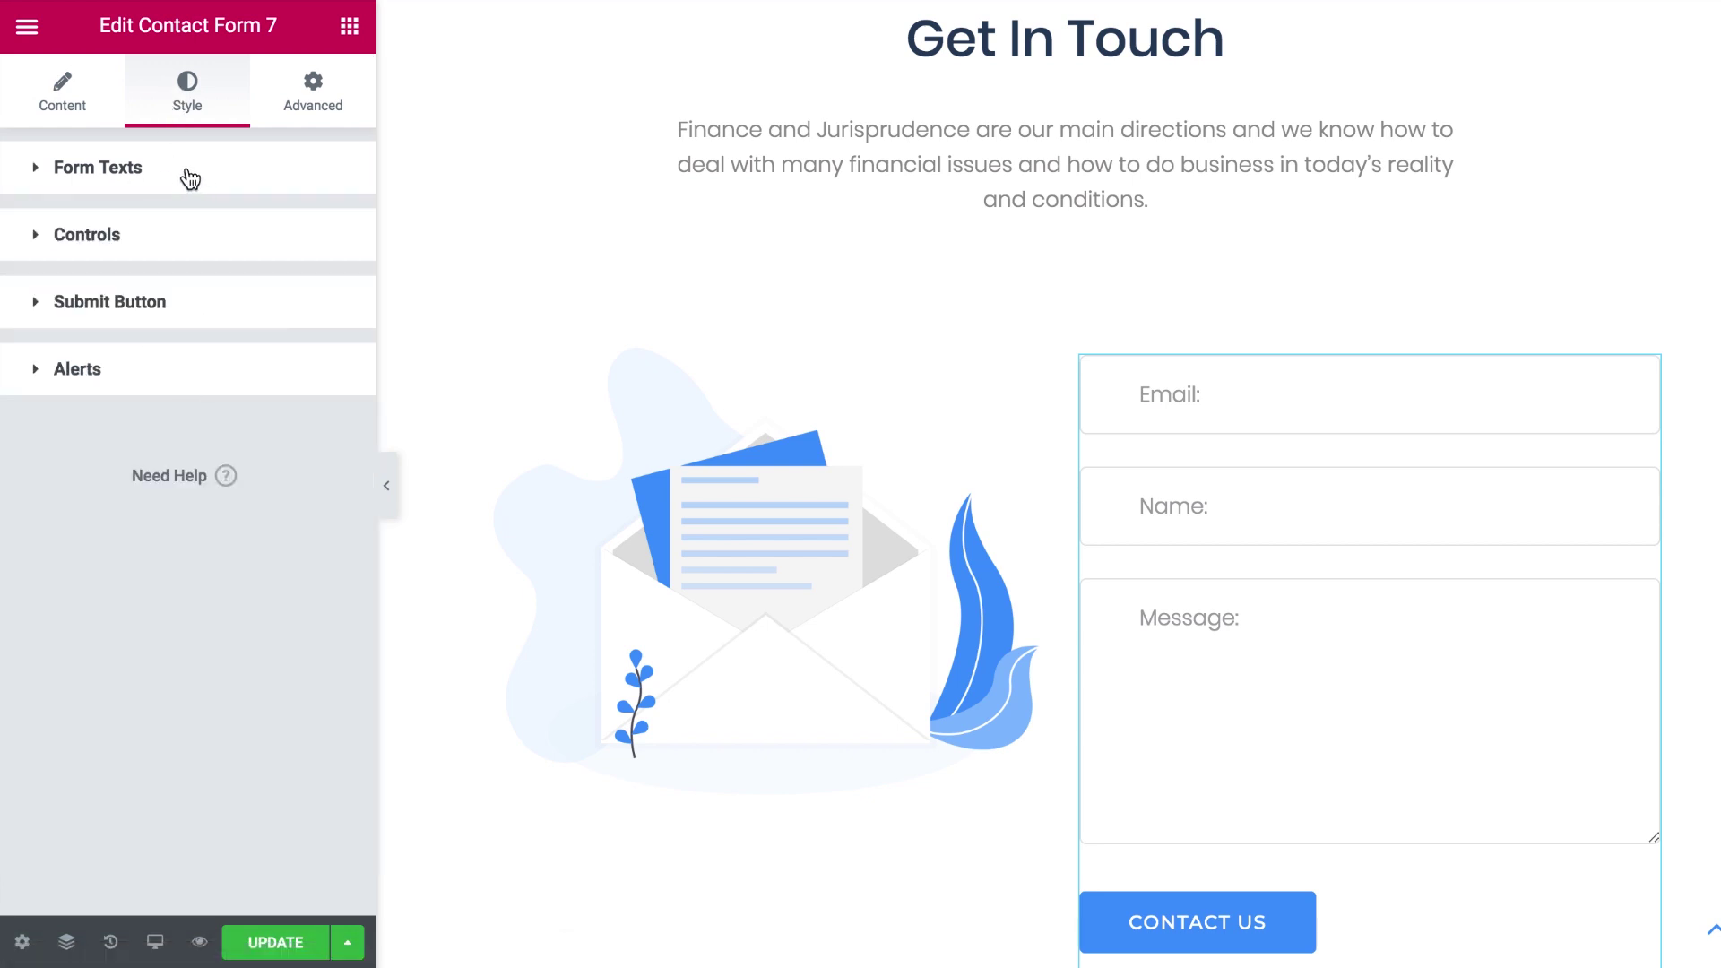
left_click(163, 156)
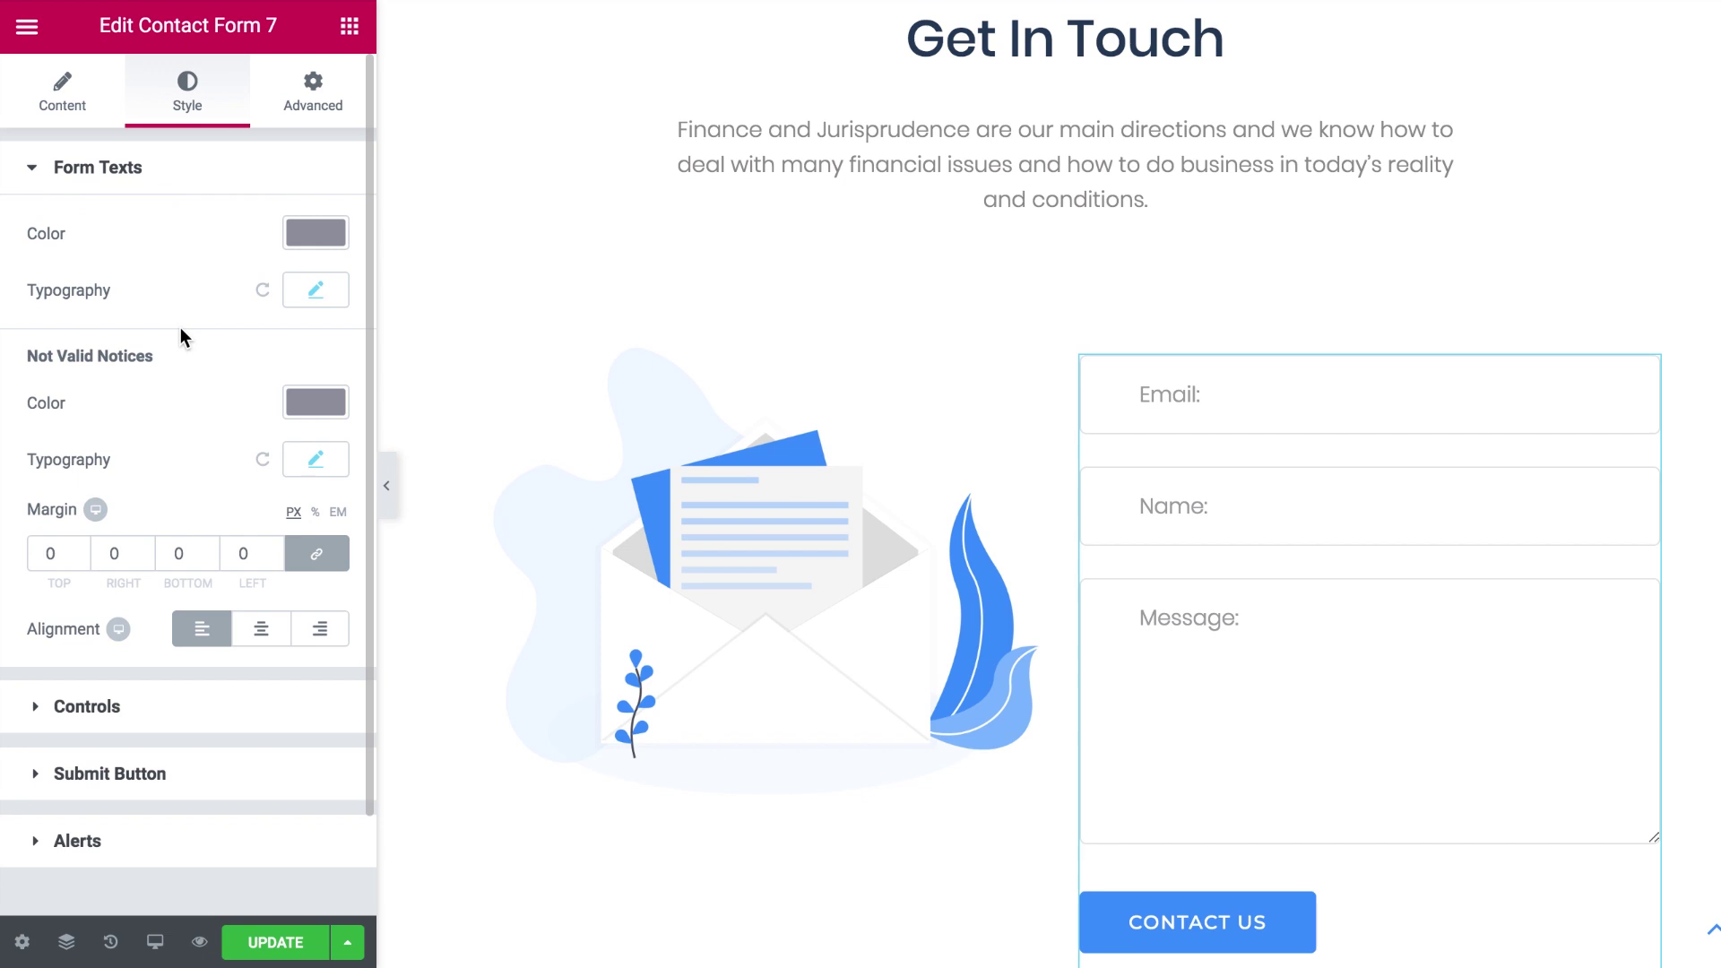
scroll(180, 327, "down", 2)
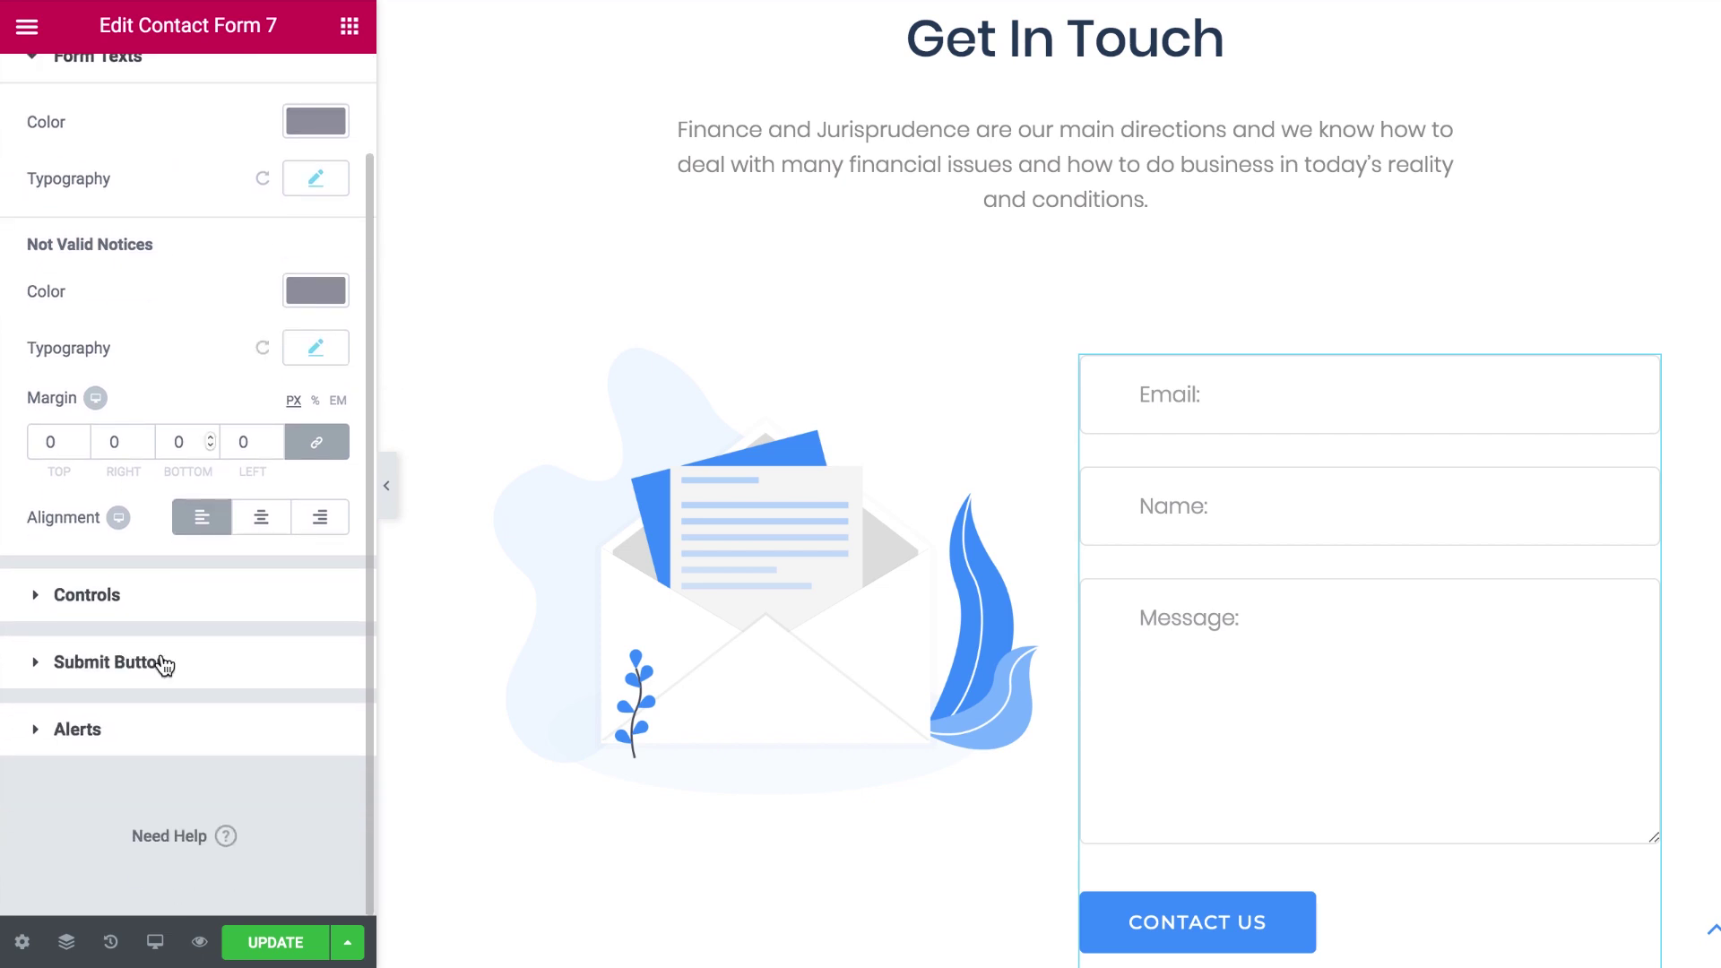
left_click(180, 599)
scroll(198, 459, "down", 5)
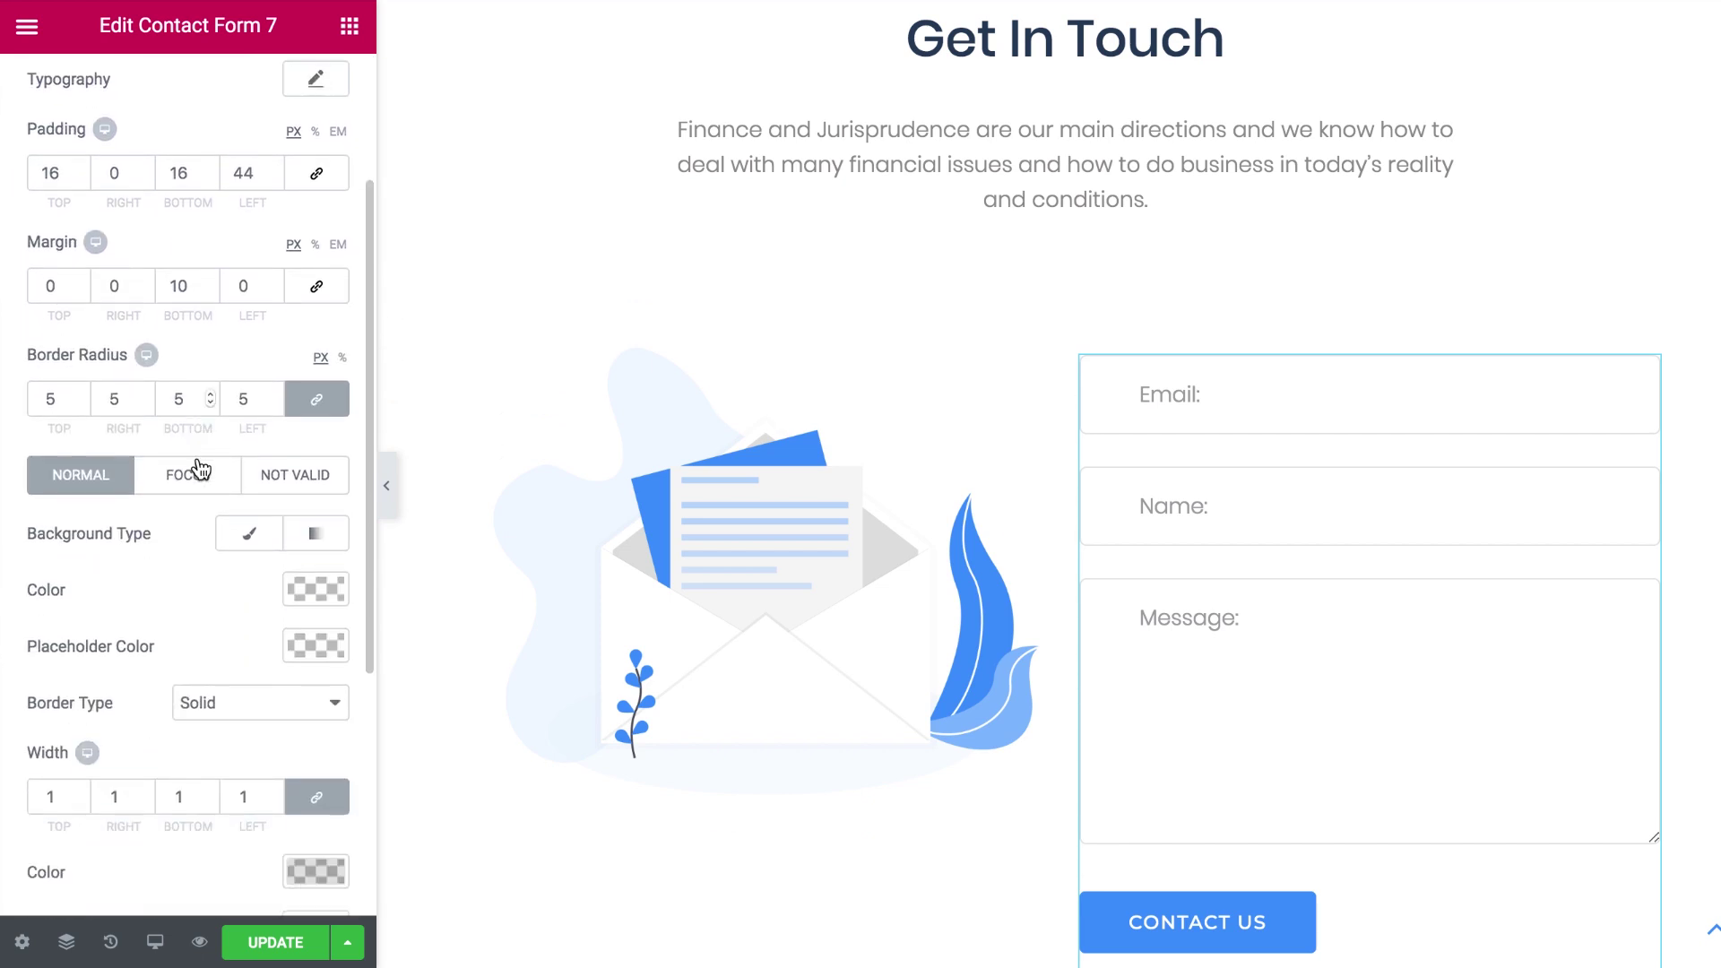
scroll(197, 457, "down", 3)
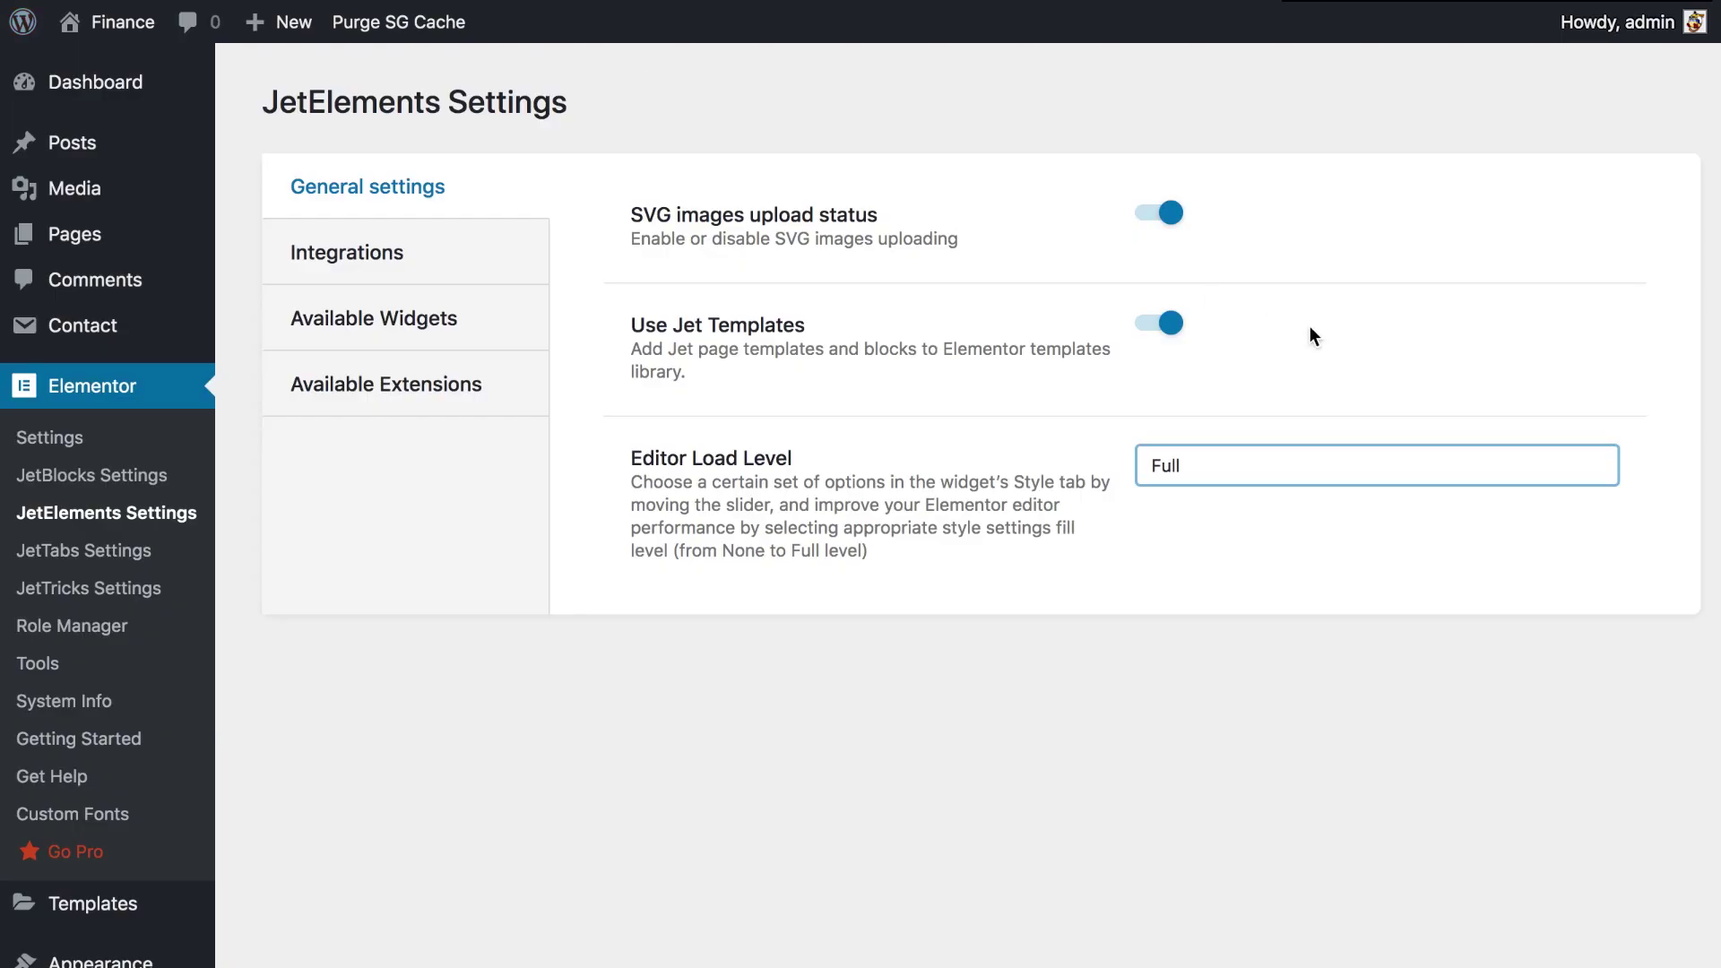
Examine the Contact Form 7 widget's style options for Form Texts, Controls, Submit Button and Alerts
left_click(1325, 463)
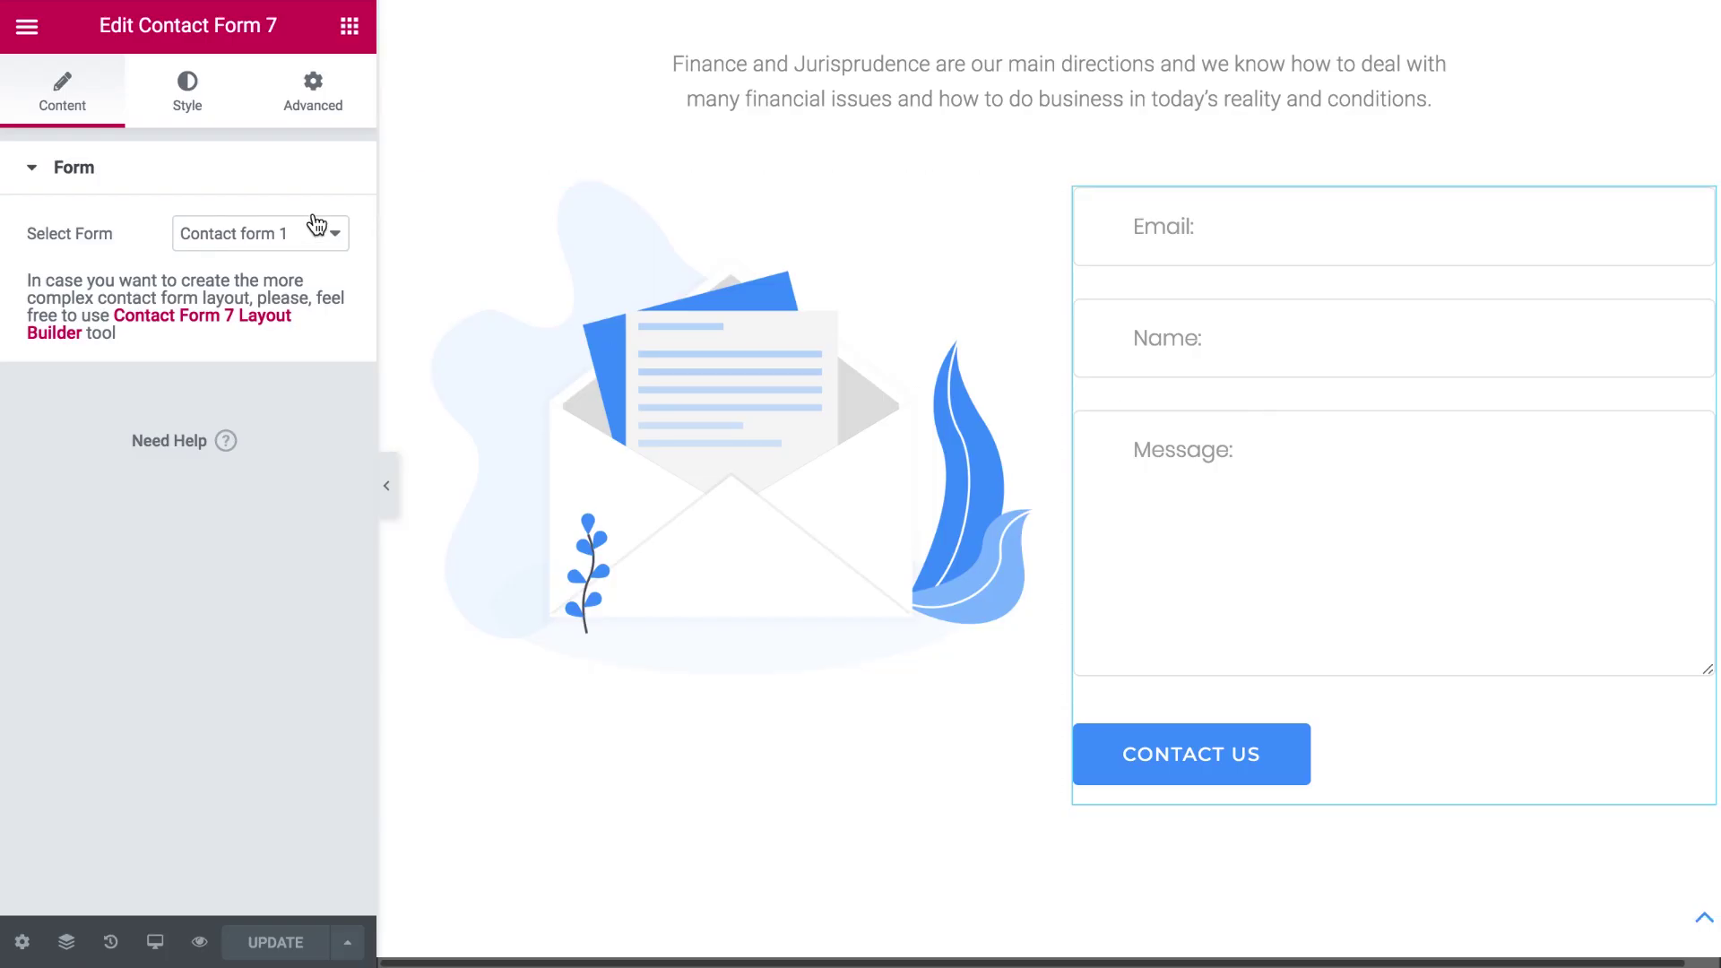
left_click(188, 183)
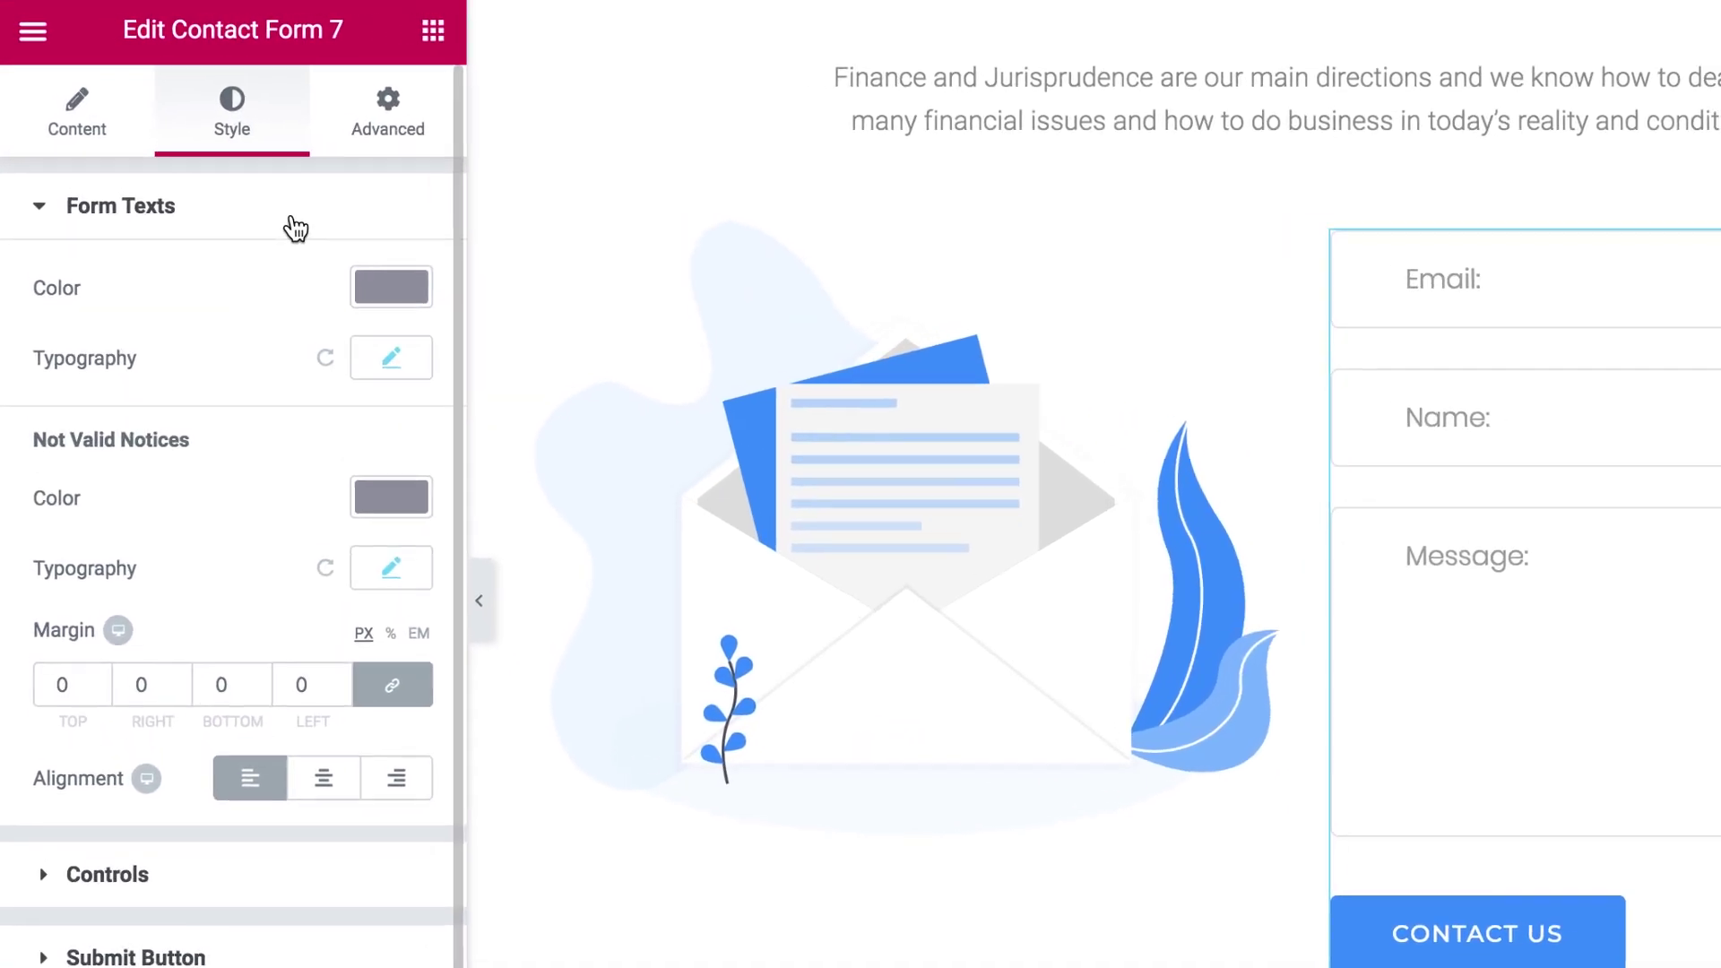
left_click(294, 227)
left_click(298, 292)
scroll(298, 292, "down", 5)
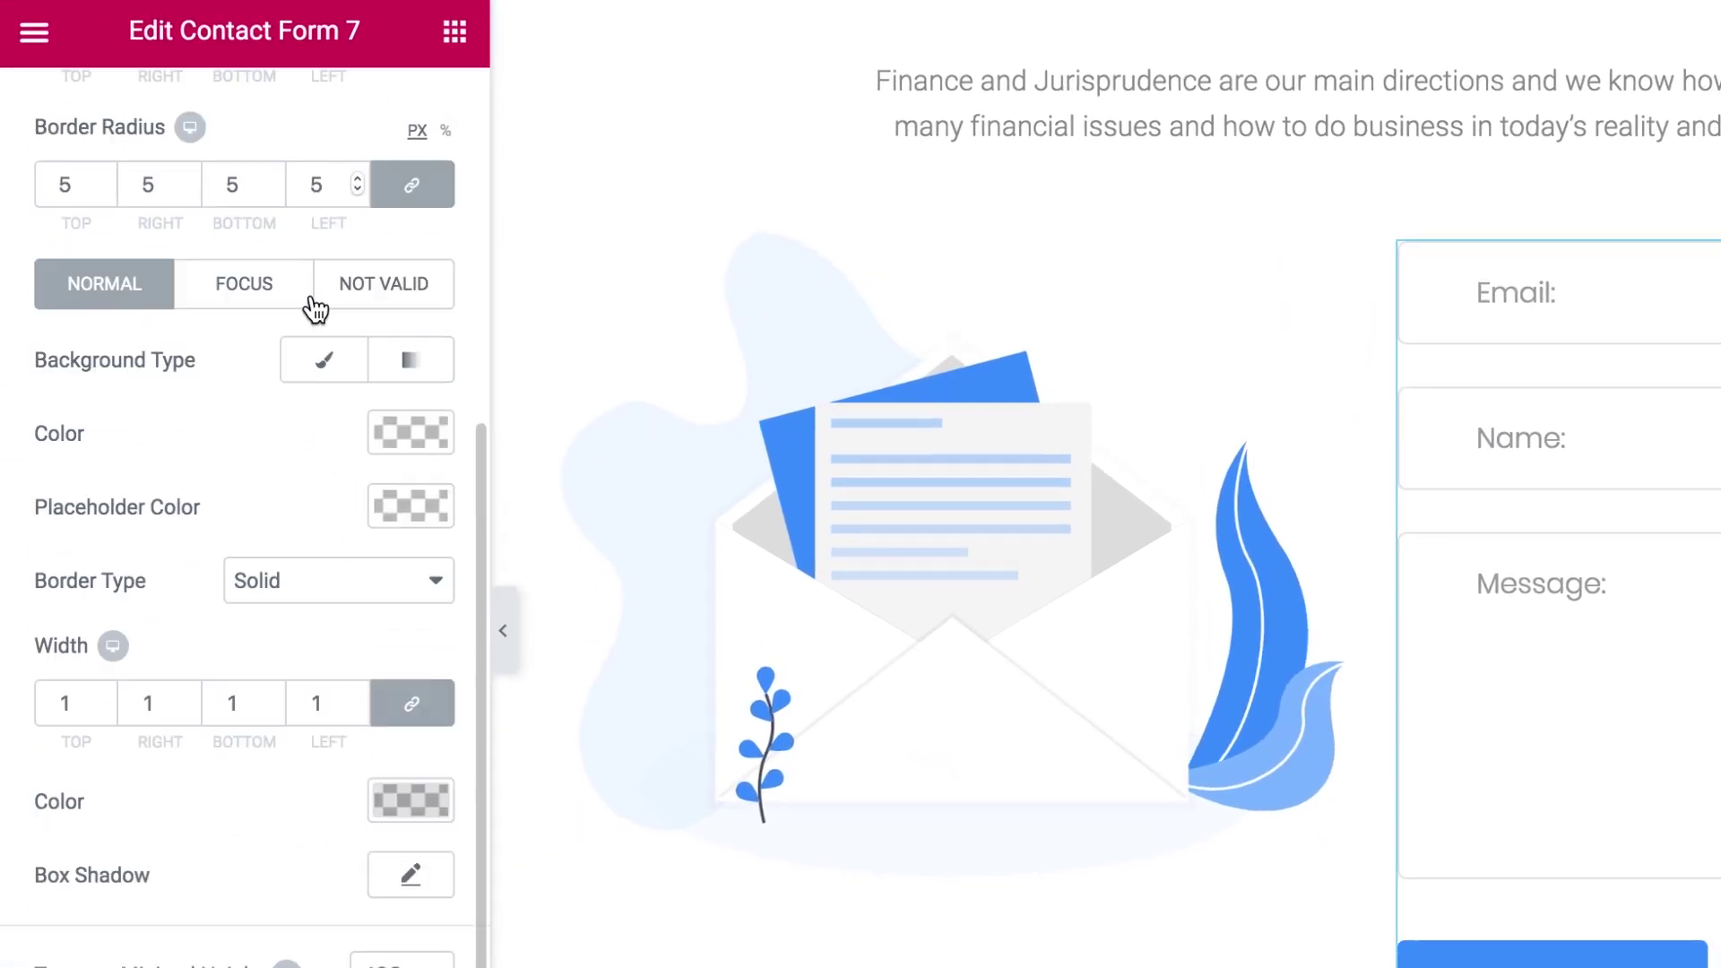
scroll(316, 310, "down", 3)
left_click(218, 753)
scroll(207, 700, "down", 4)
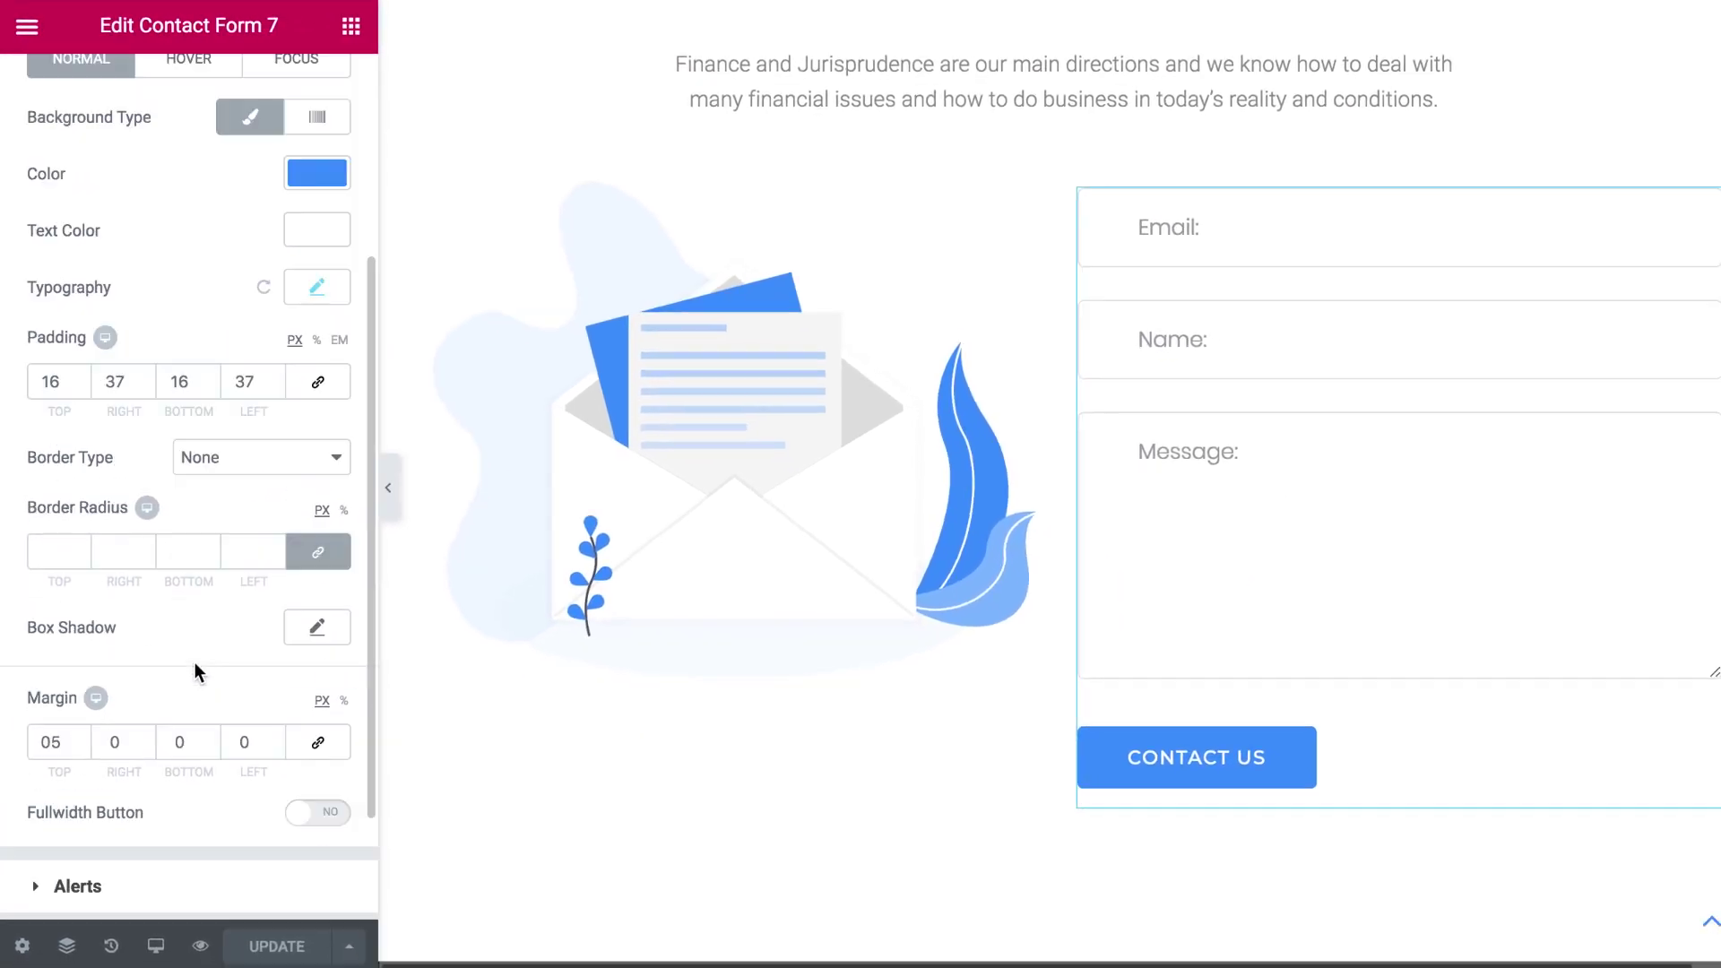
scroll(194, 663, "down", 2)
left_click(192, 731)
scroll(192, 730, "down", 4)
scroll(192, 730, "down", 15)
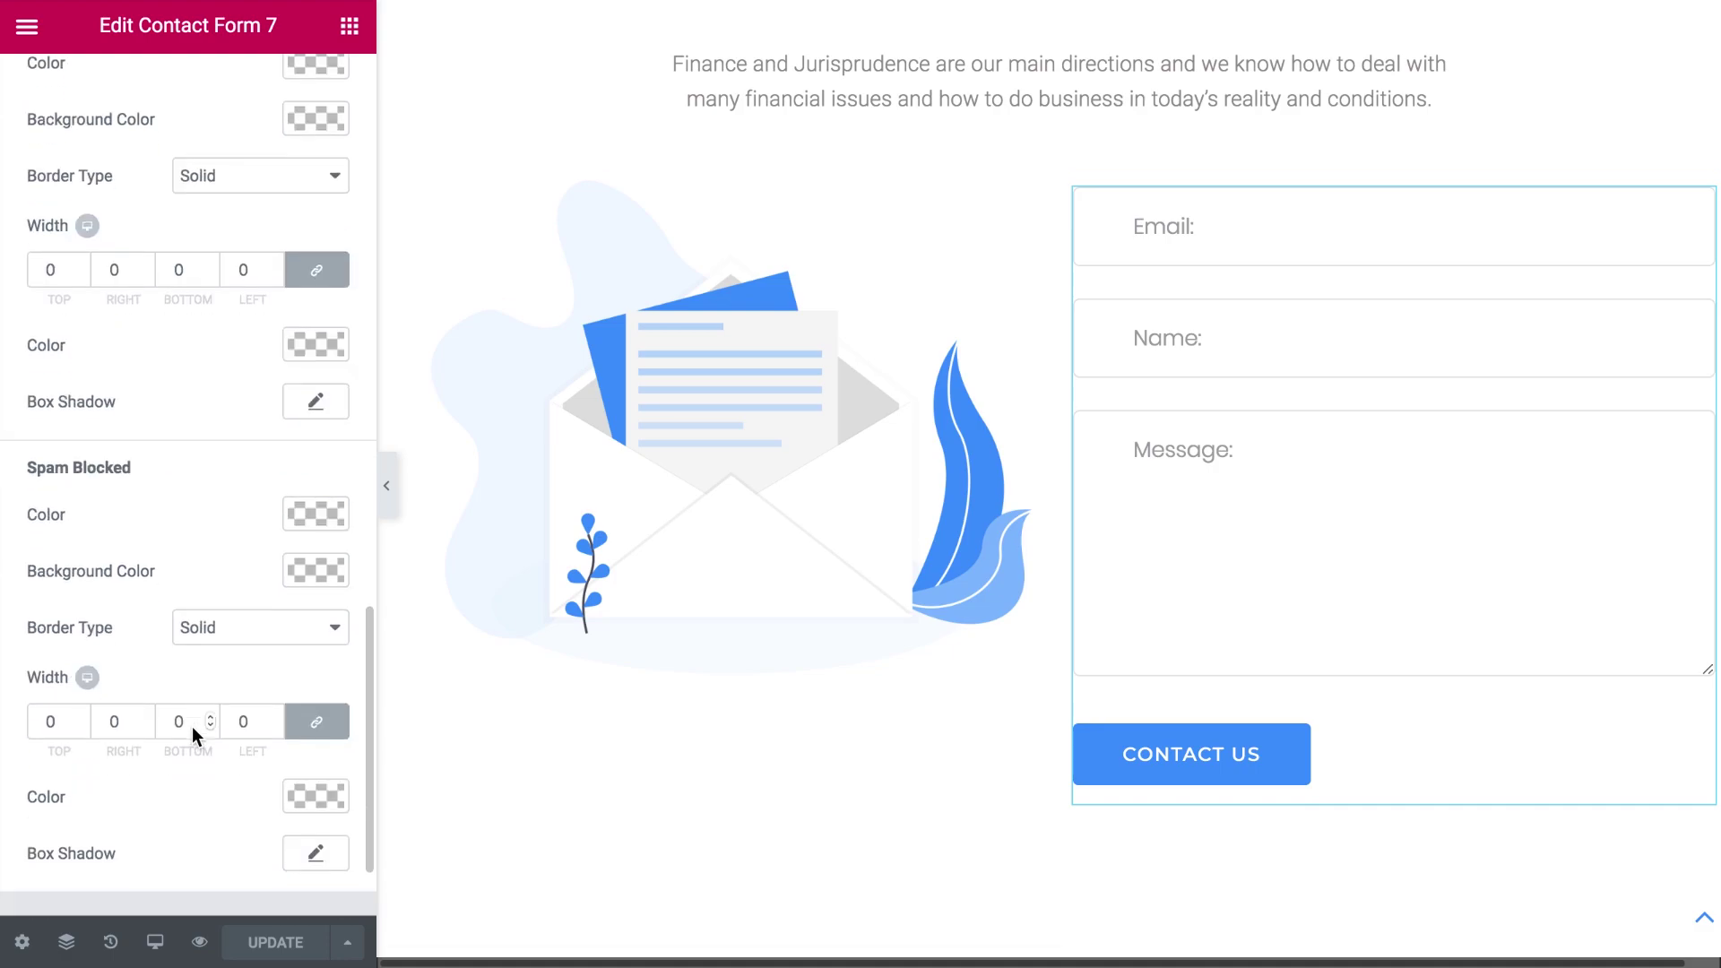
scroll(191, 726, "down", 3)
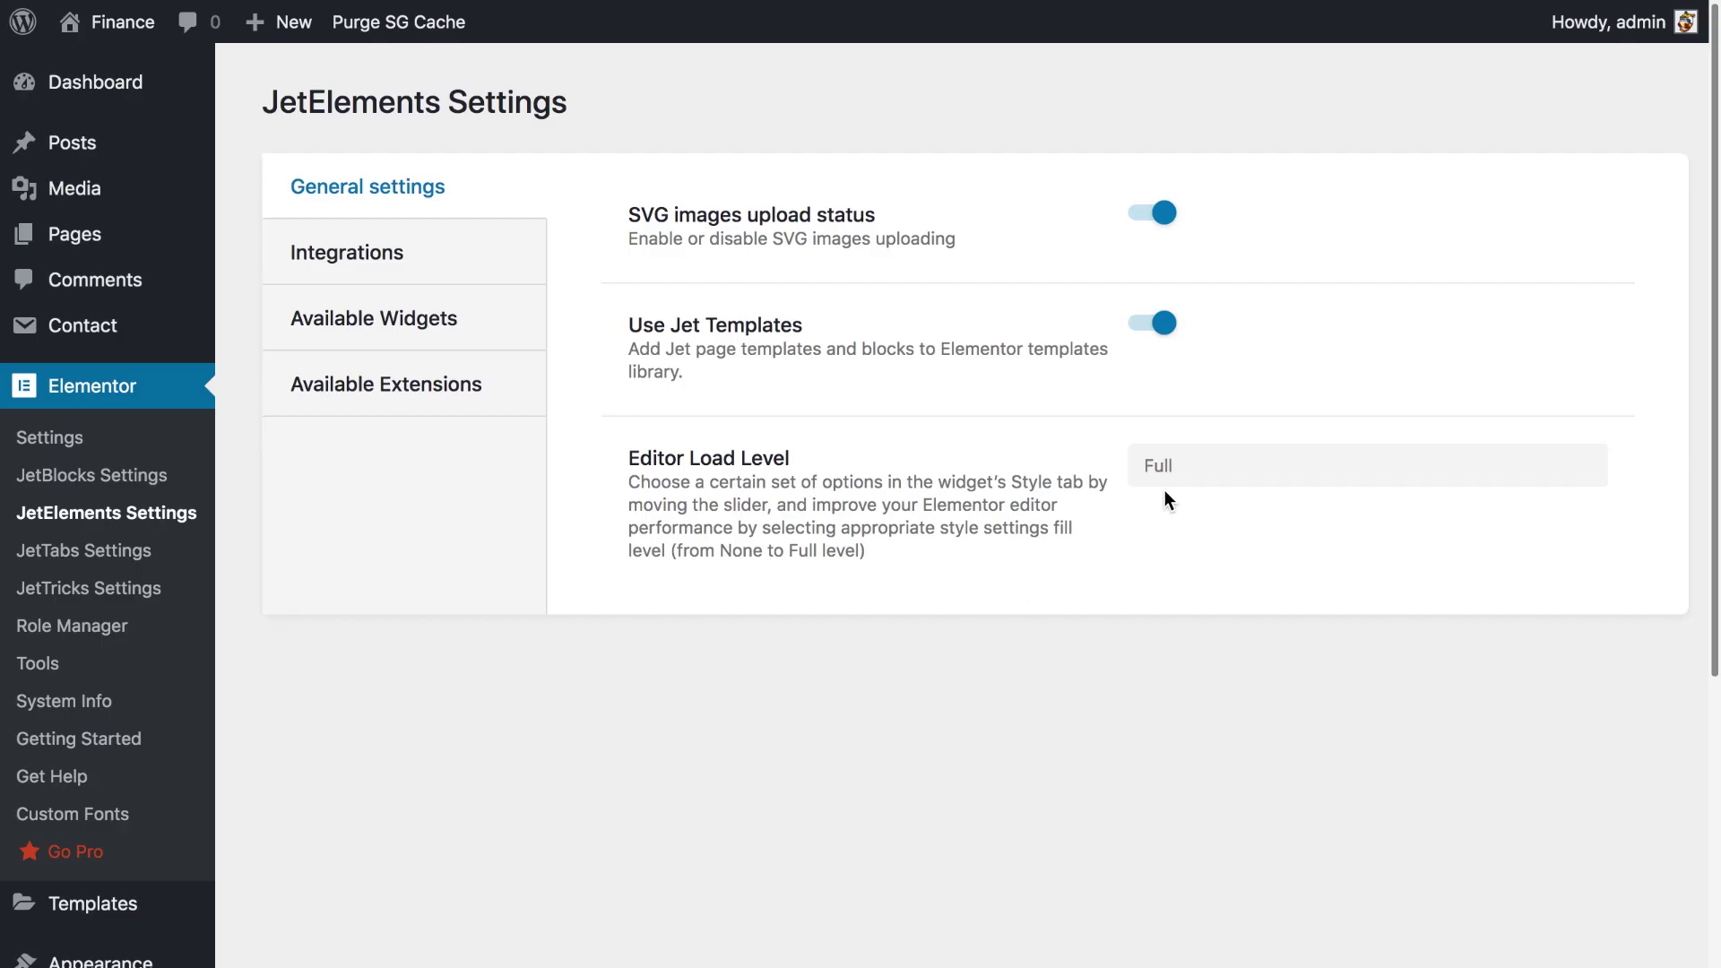
Set the JetElements Editor Load Level to Advanced and examine the Contact Form 7 widget's Controls, Submit Button and Alerts style options
left_click(1173, 466)
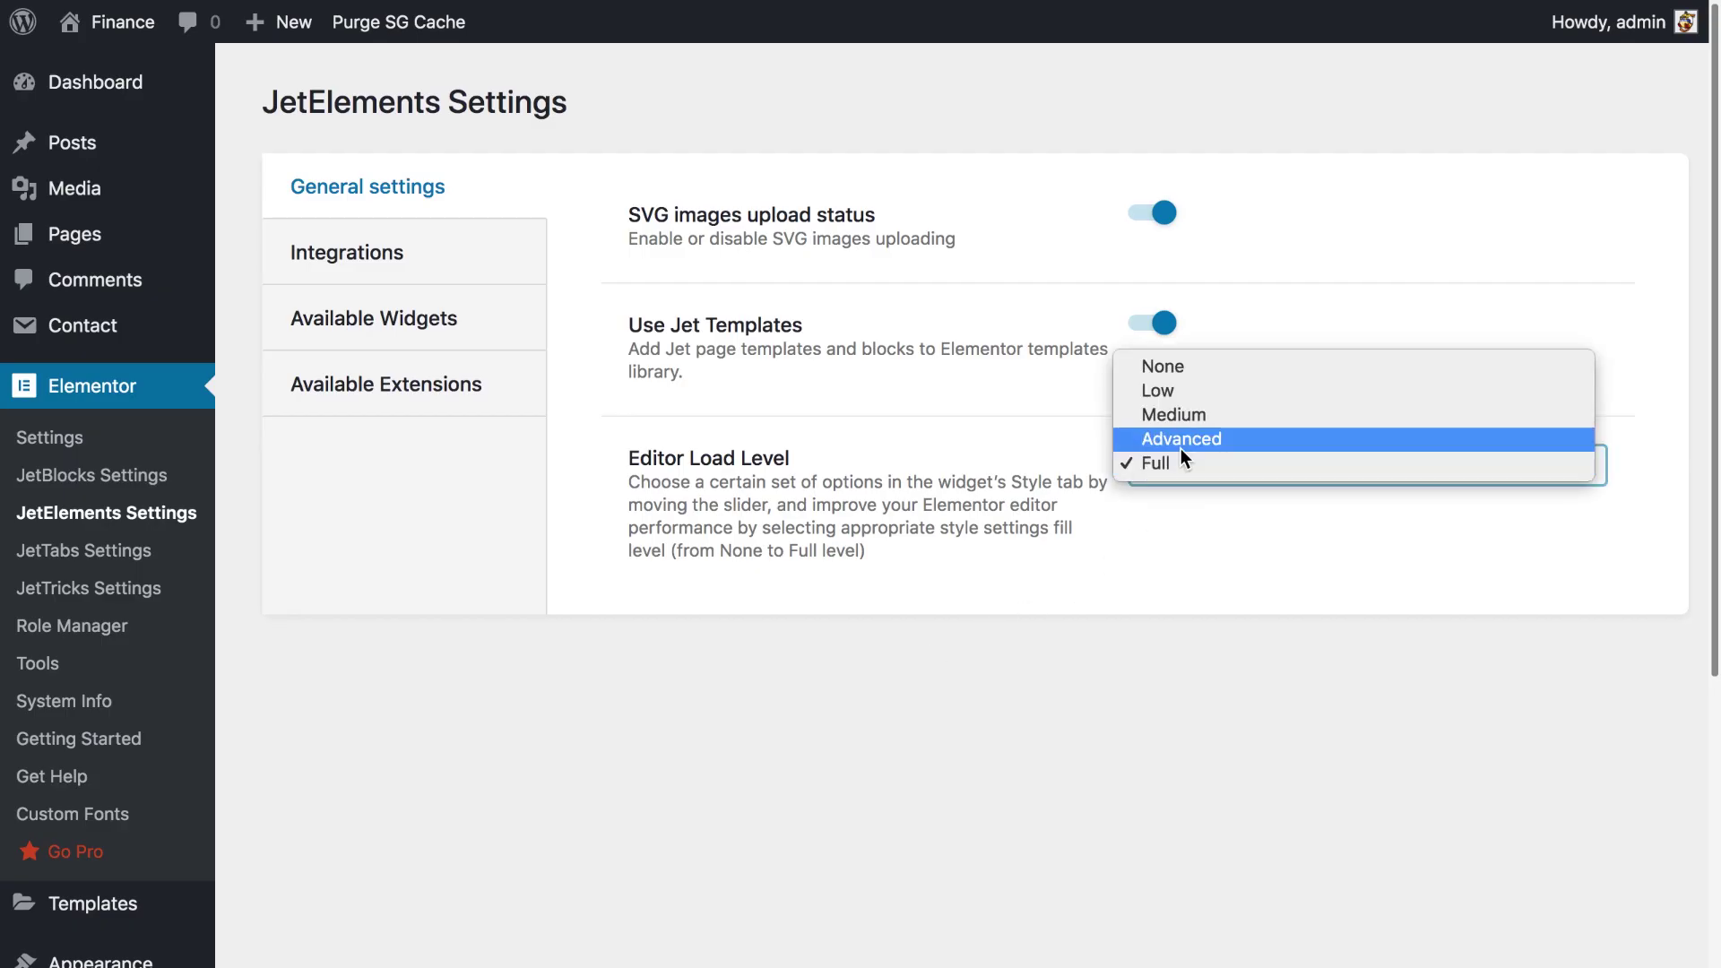
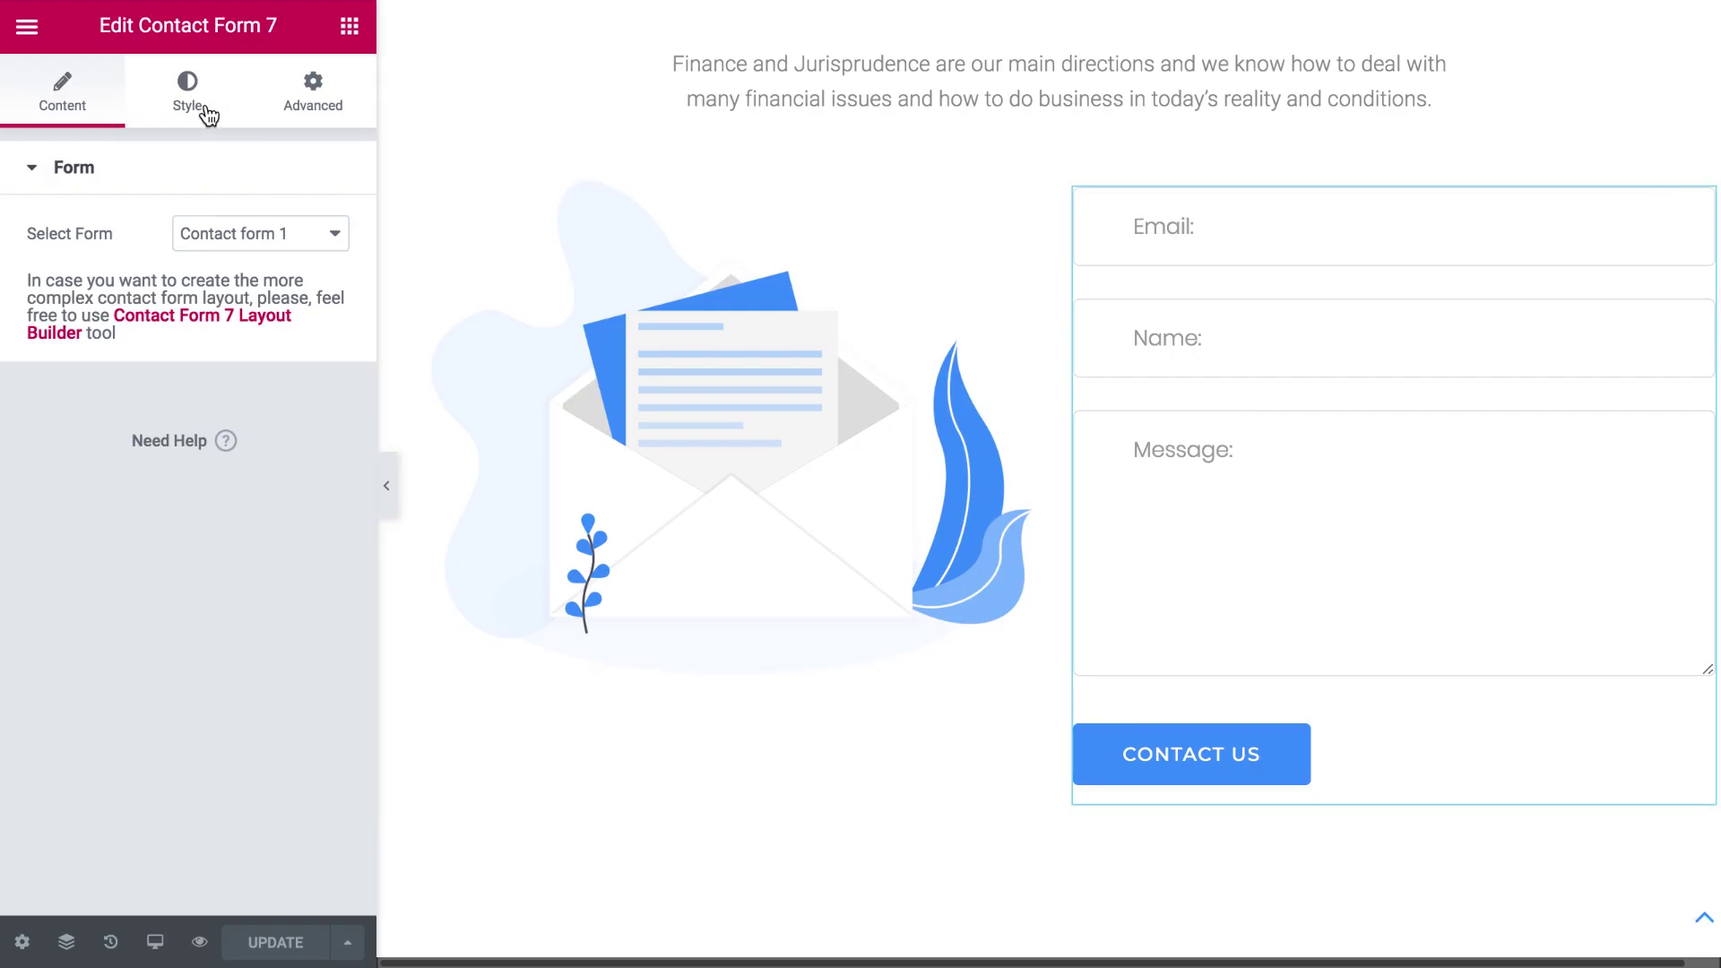
left_click(246, 168)
left_click(248, 246)
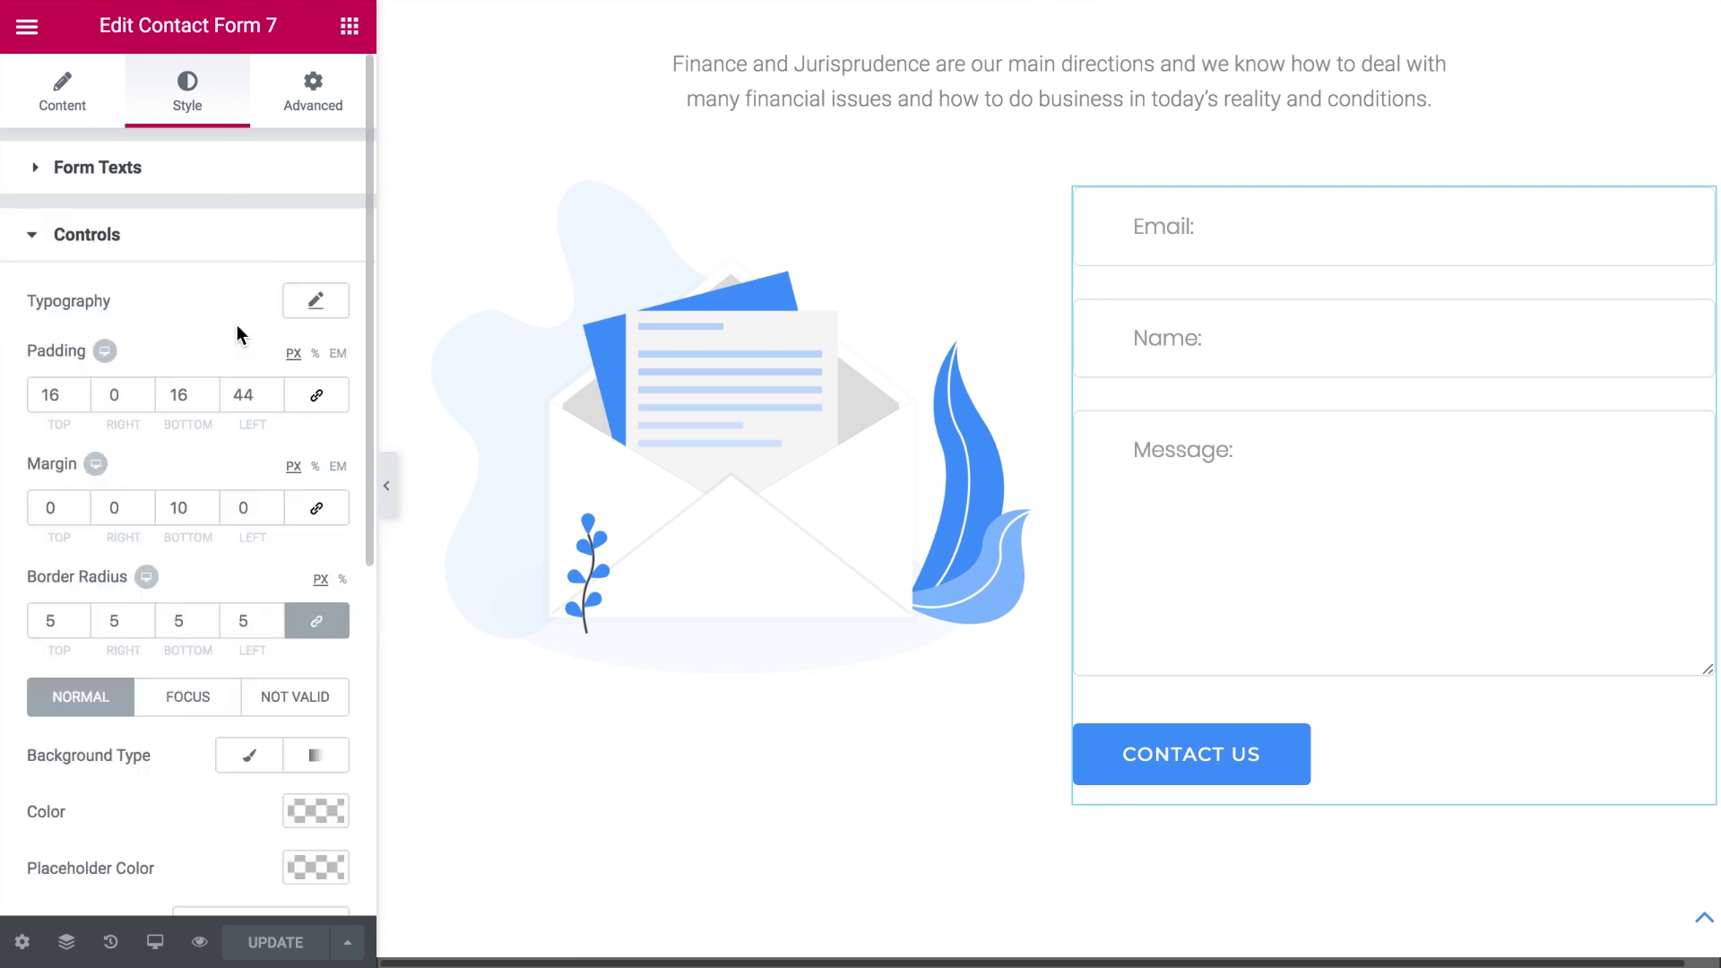
scroll(234, 380, "down", 6)
left_click(249, 670)
scroll(240, 717, "down", 6)
left_click(241, 733)
scroll(242, 735, "down", 15)
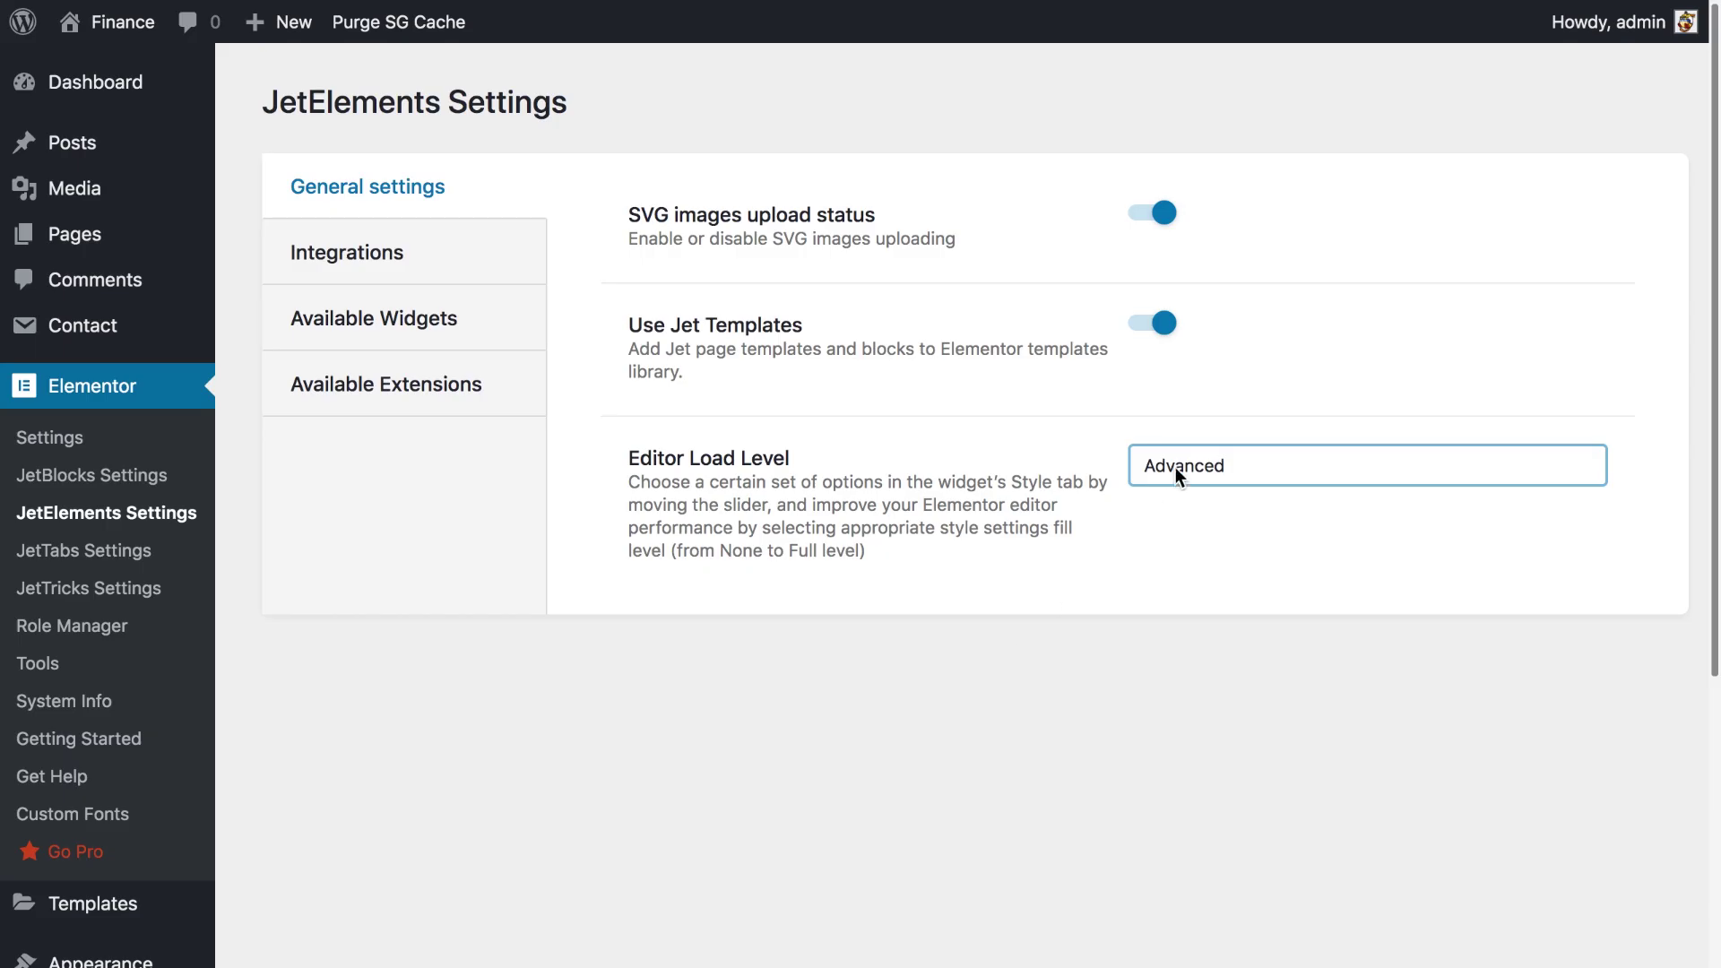
Set the JetElements Editor Load Level to Medium and recheck the Contact Form 7 widget's Controls, Submit Button and Alerts style options
left_click(1175, 467)
left_click(1181, 439)
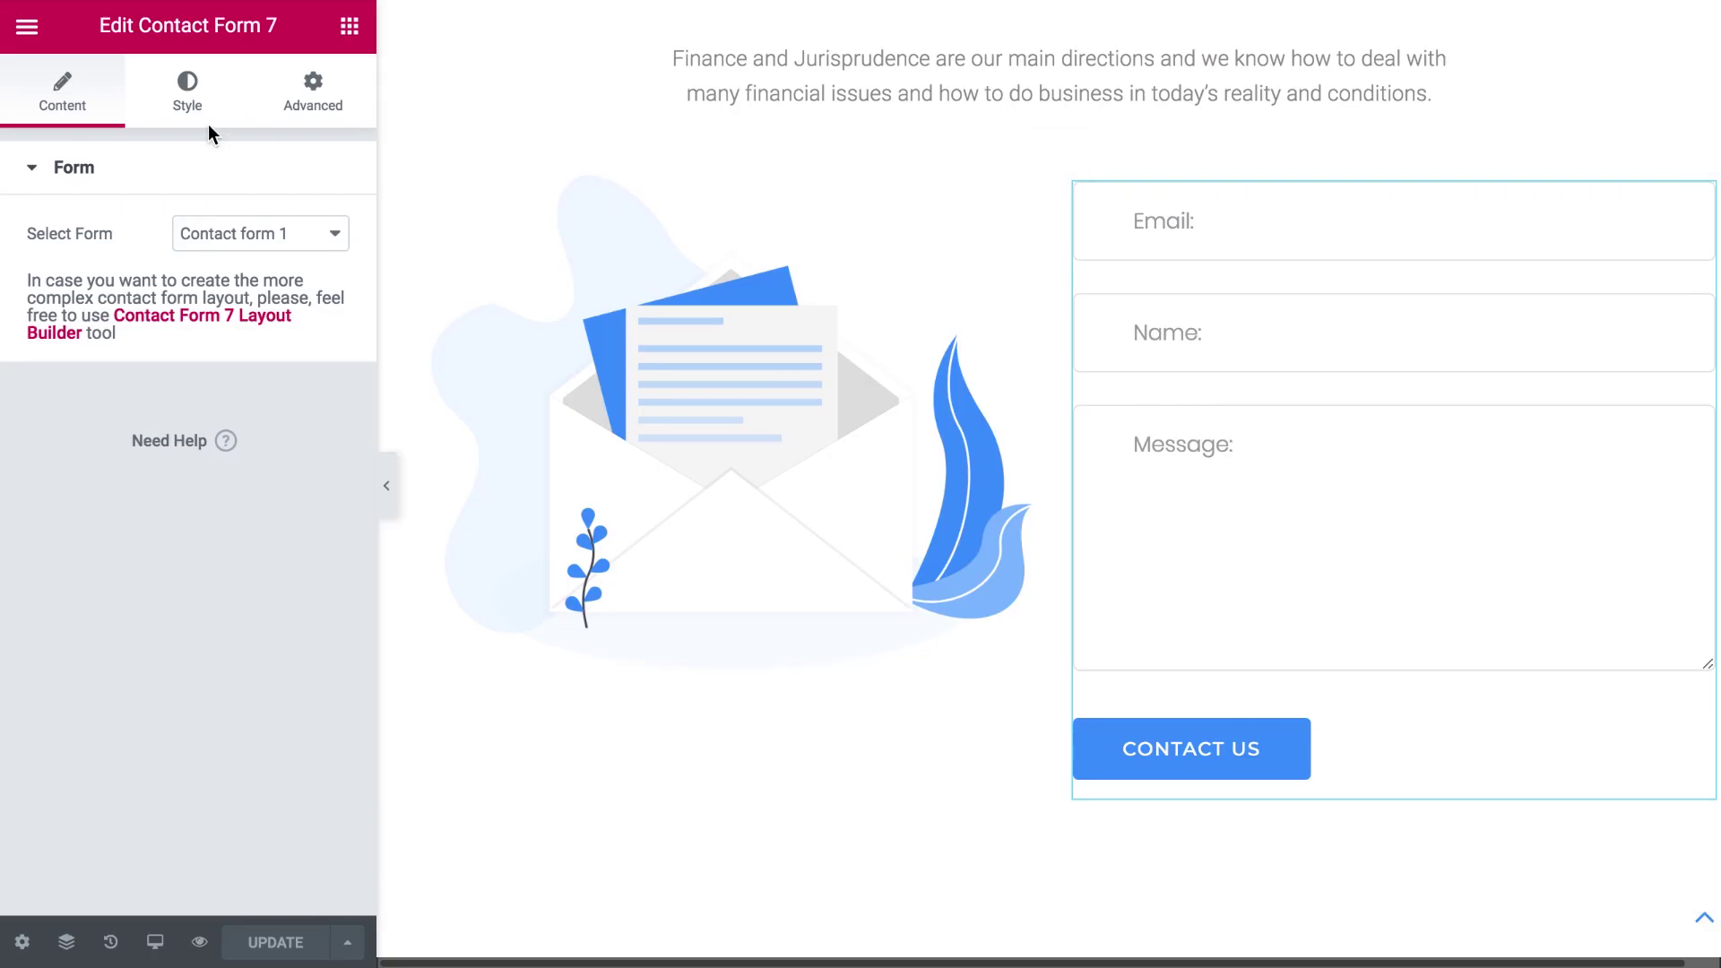
left_click(200, 122)
left_click(248, 699)
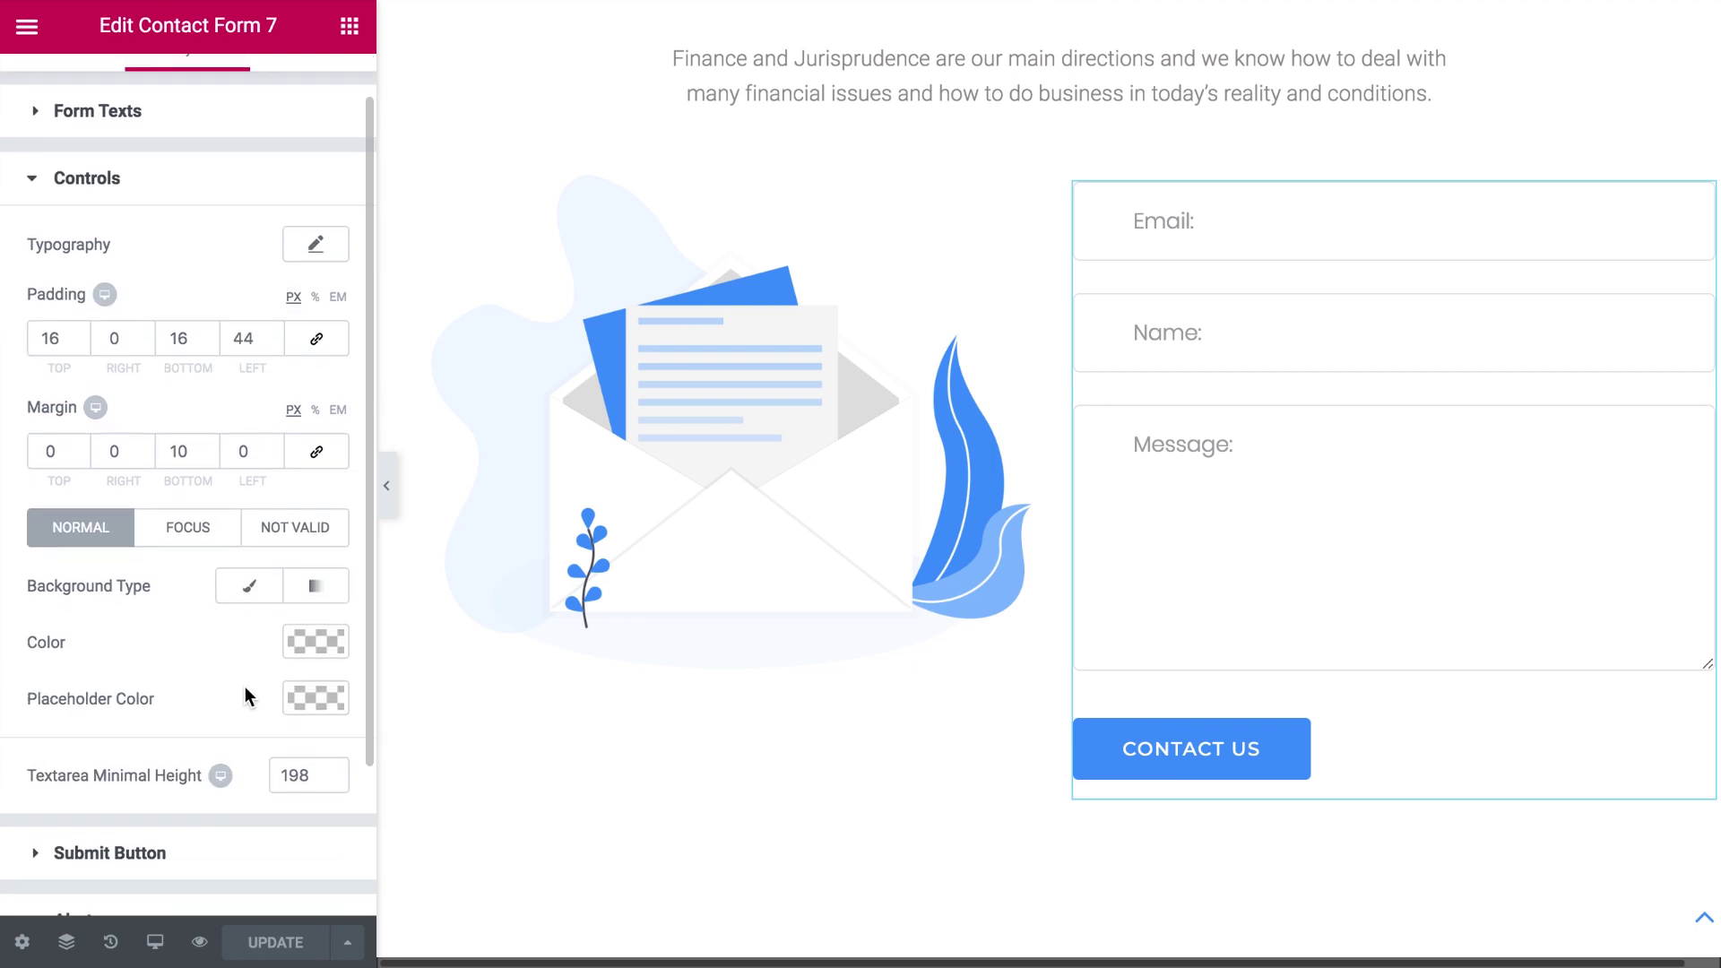
scroll(237, 708, "down", 1)
left_click(232, 717)
scroll(234, 722, "down", 2)
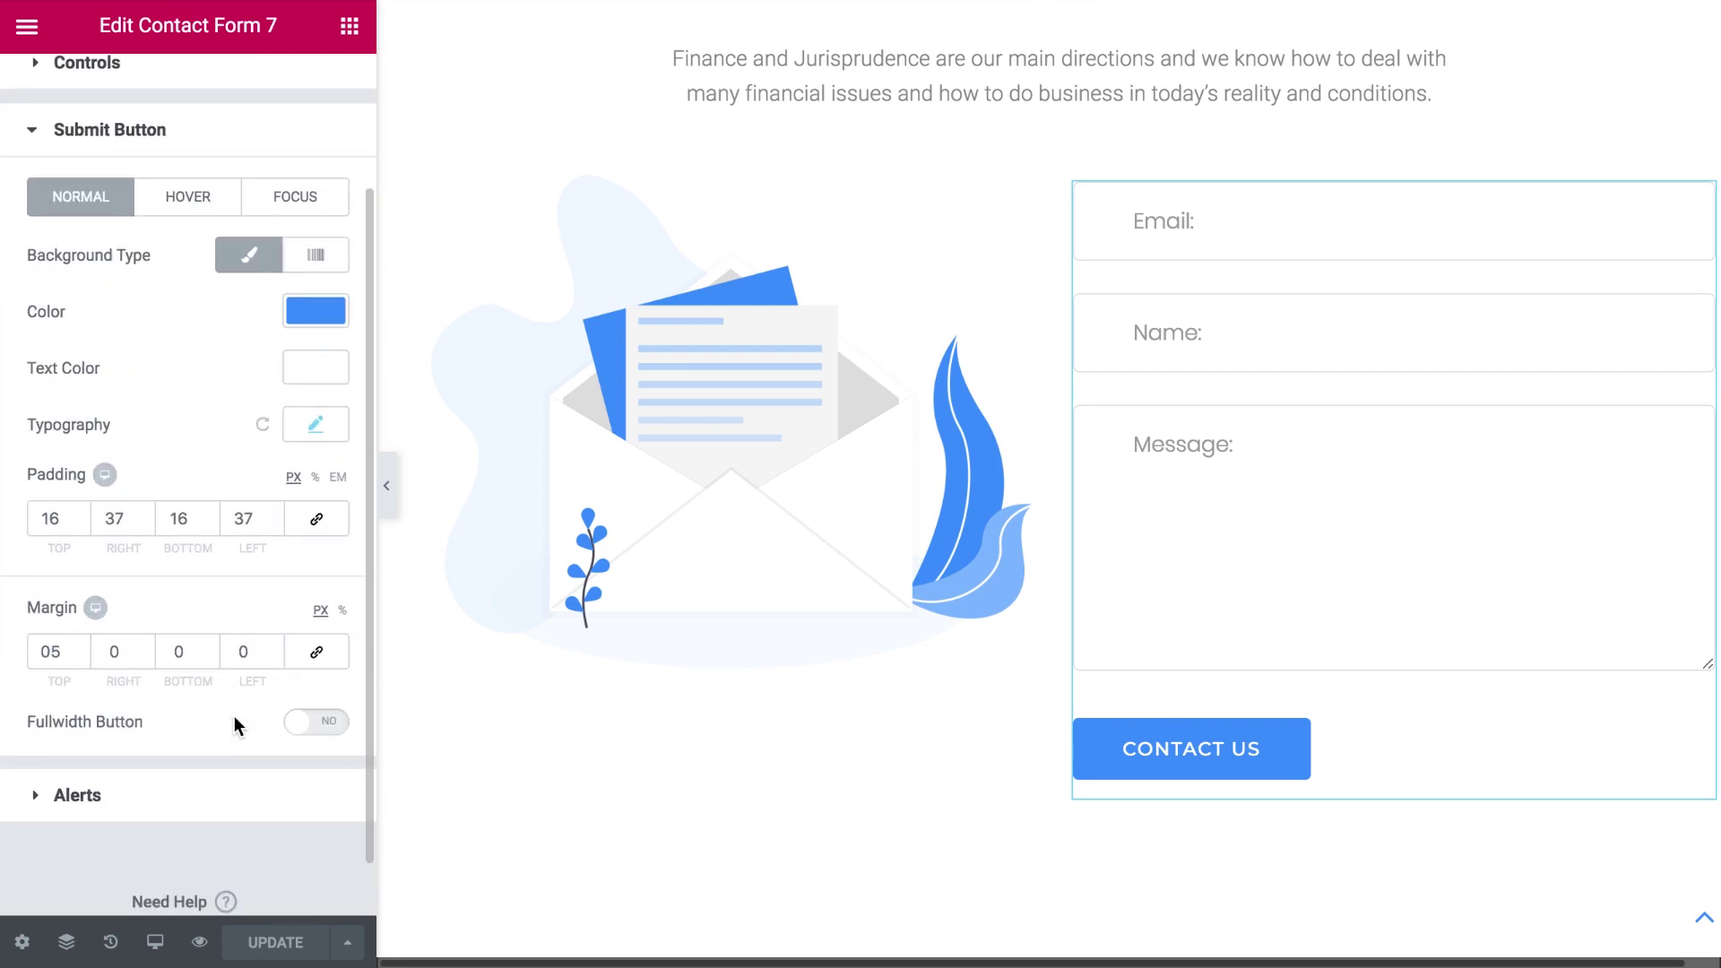
left_click(222, 773)
scroll(222, 773, "down", 5)
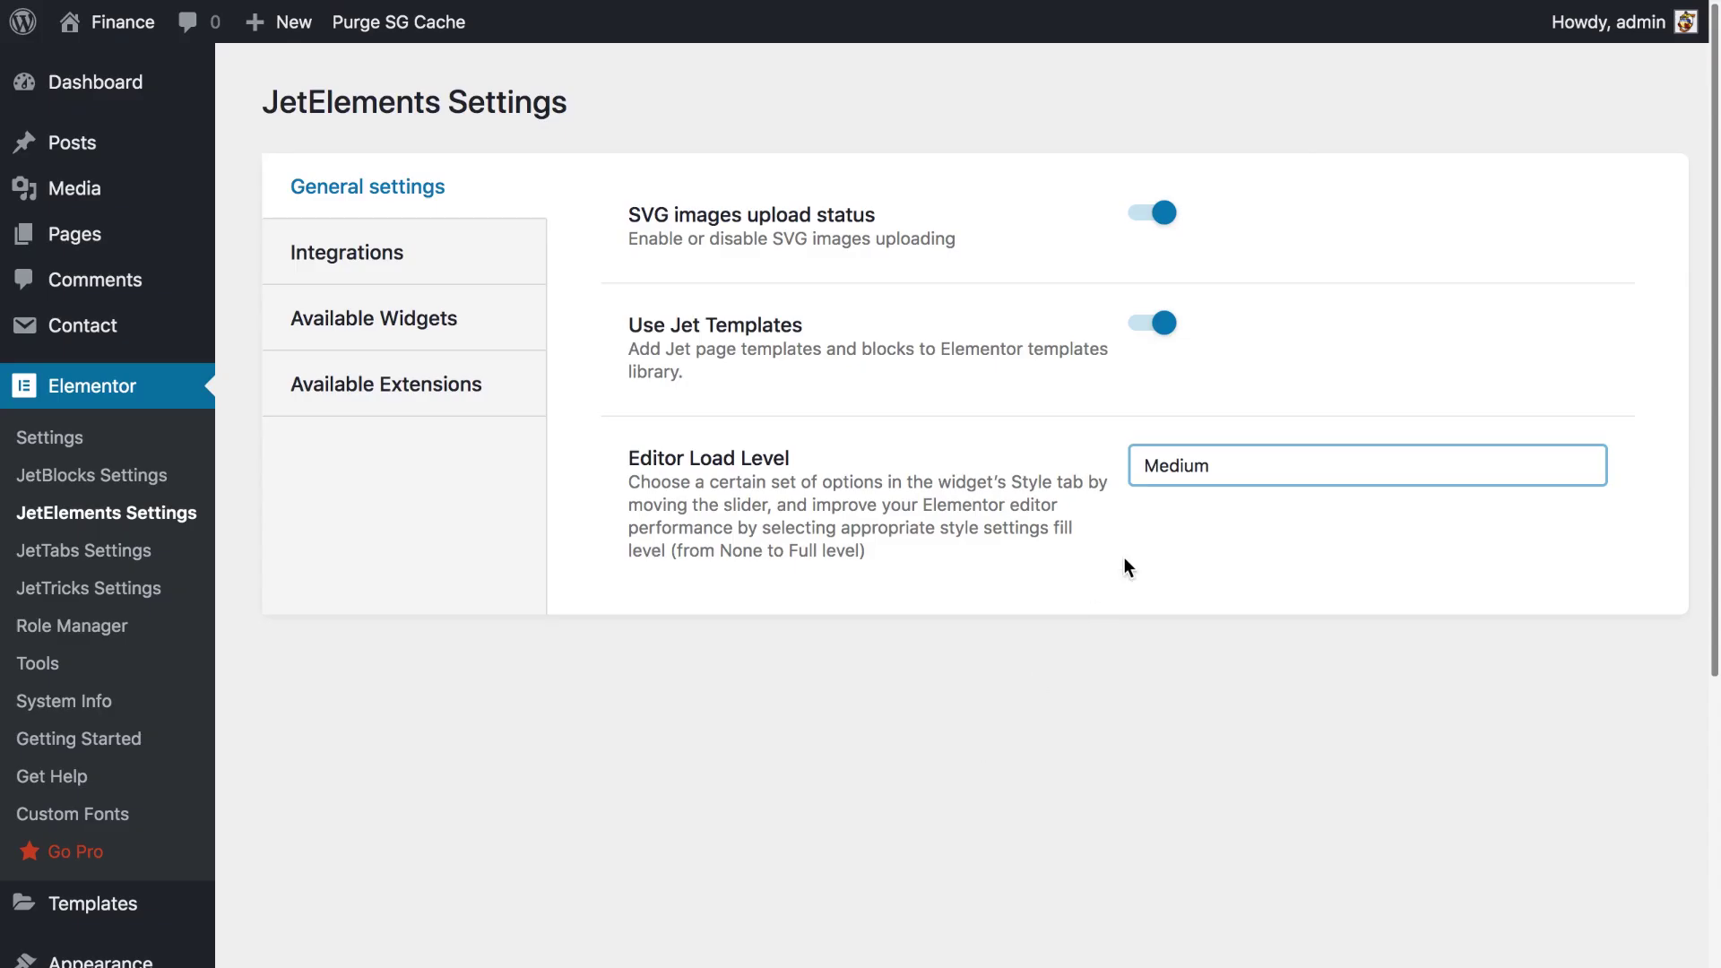
Reduce the JetElements Editor Load Level to Low and finally to None
left_click(1165, 465)
left_click(1185, 435)
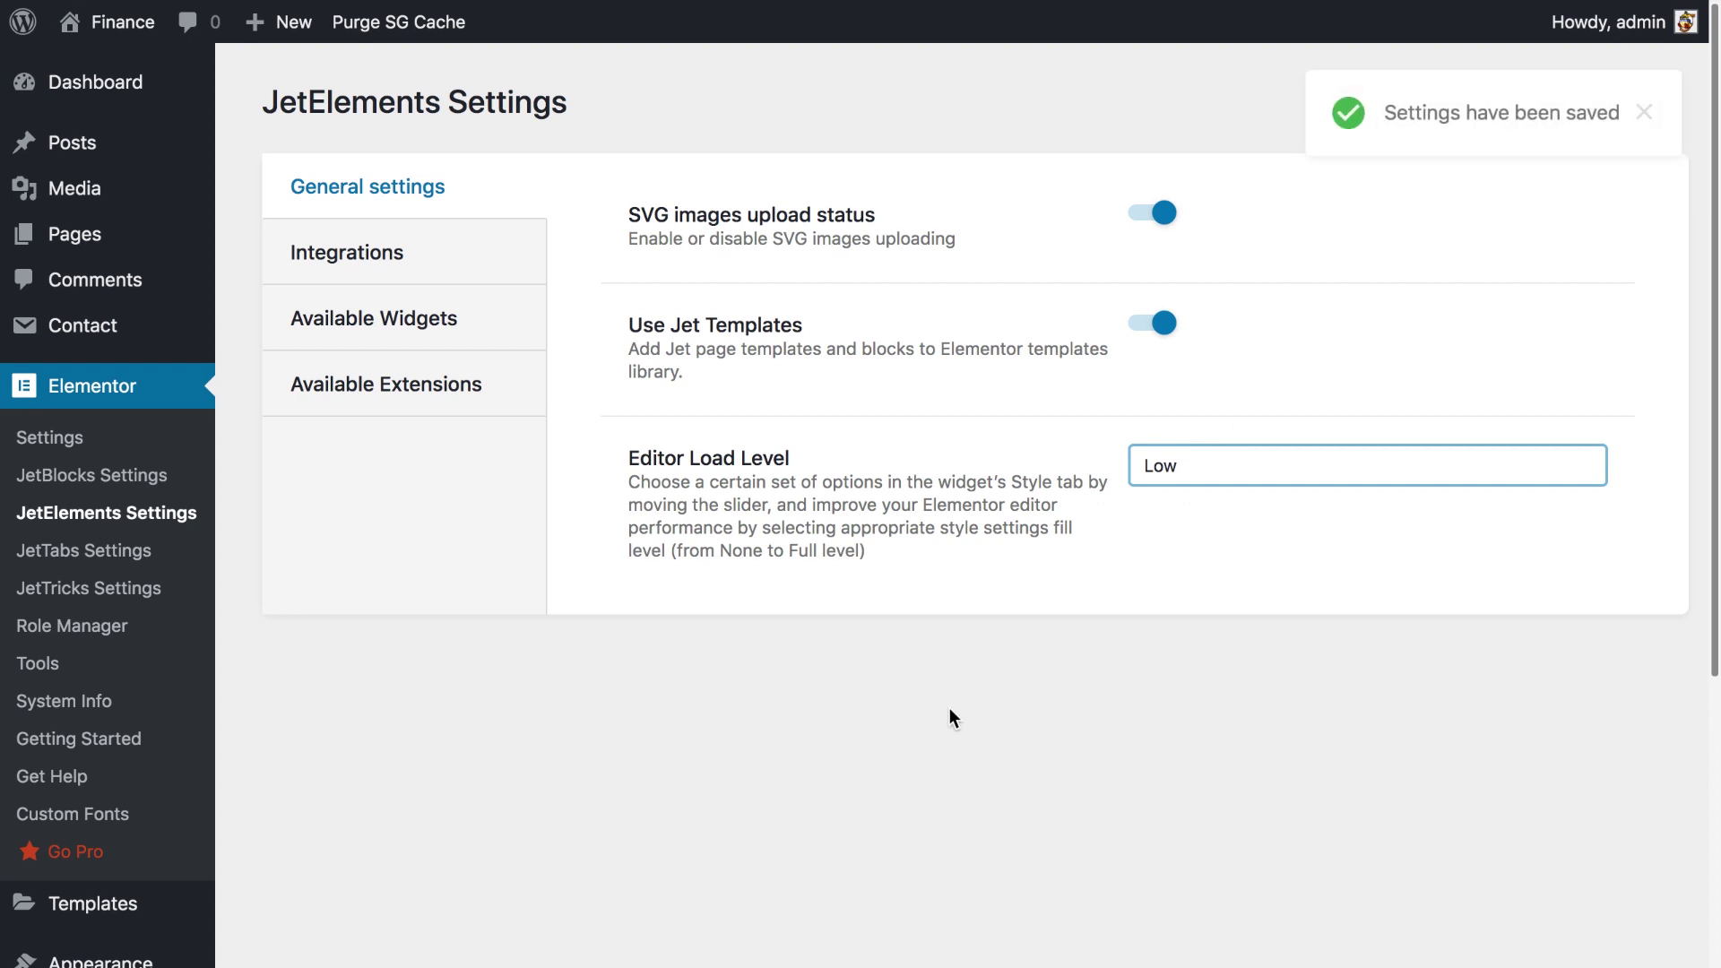
left_click(1140, 480)
left_click(1156, 433)
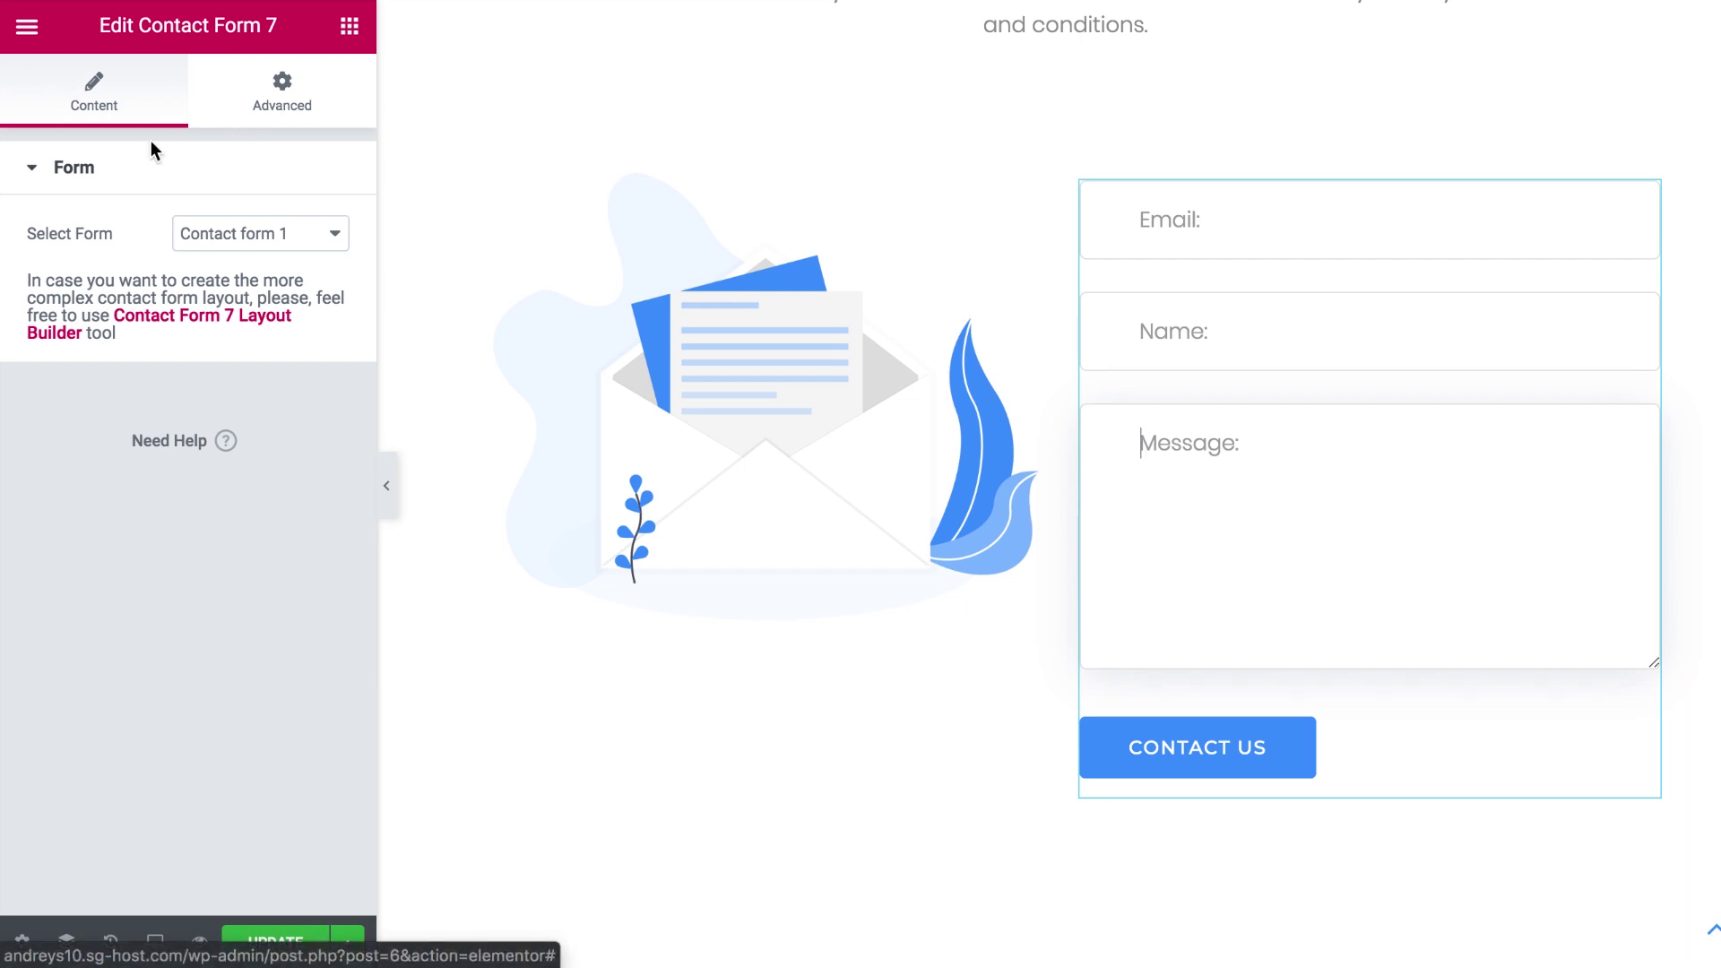
Examine which settings the Contact Form 7 widget still offers, including its form selection
left_click(254, 114)
left_click(145, 103)
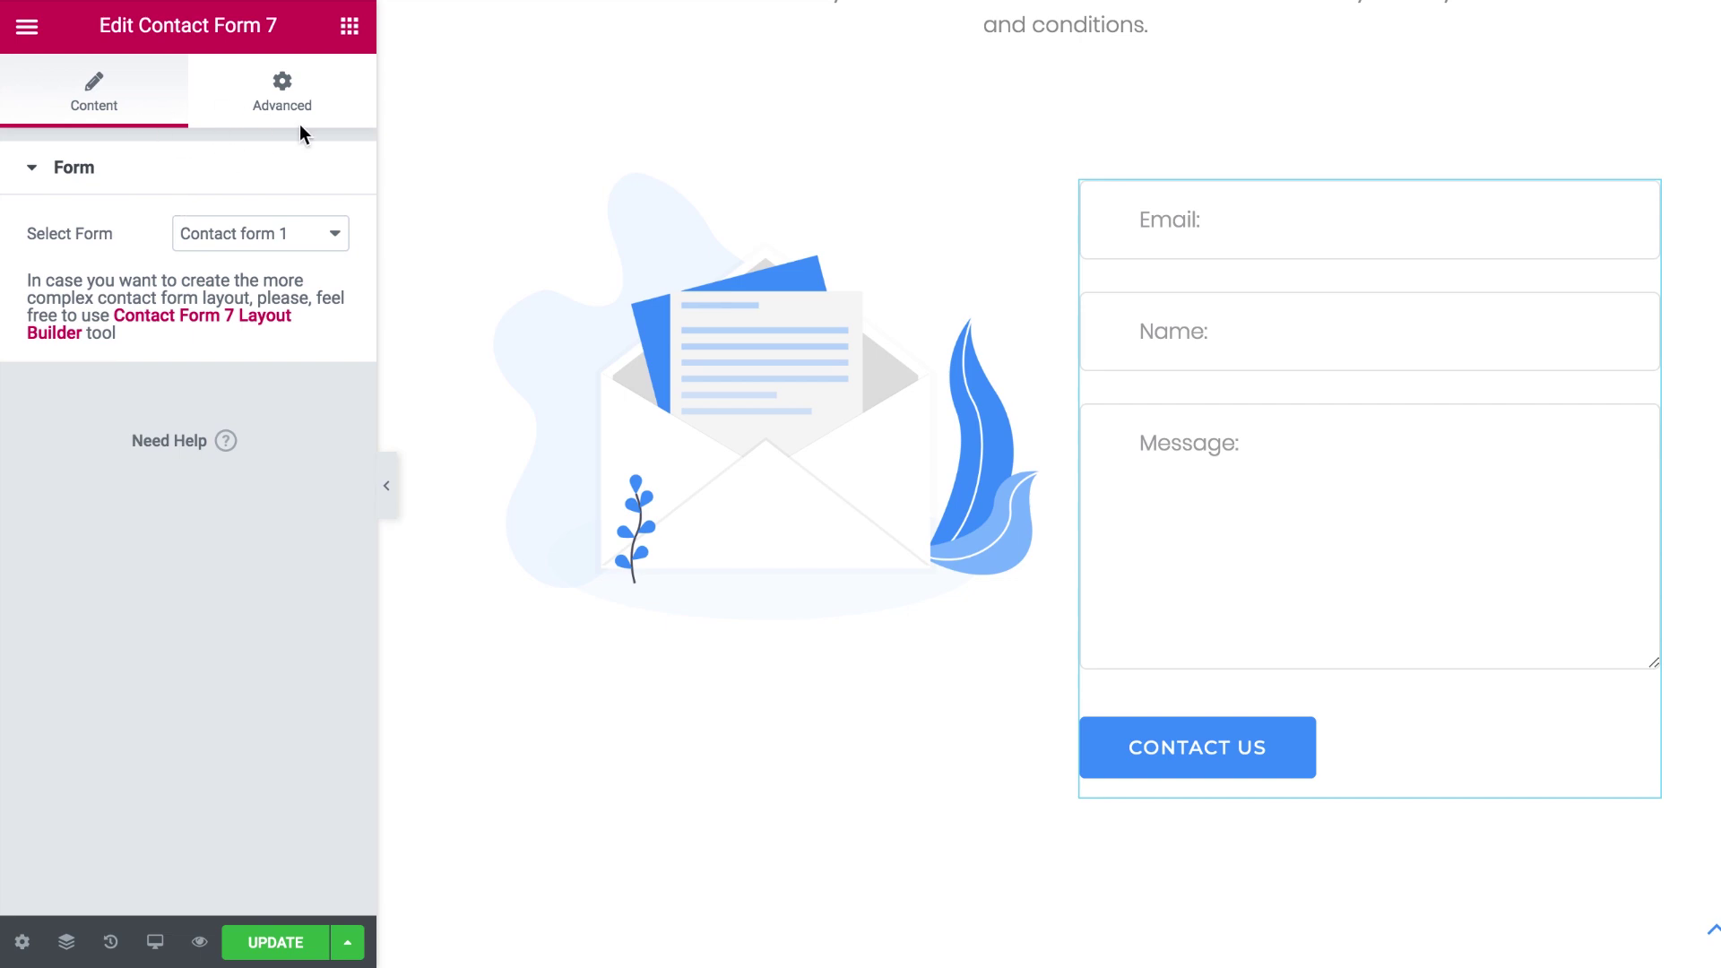
left_click(302, 233)
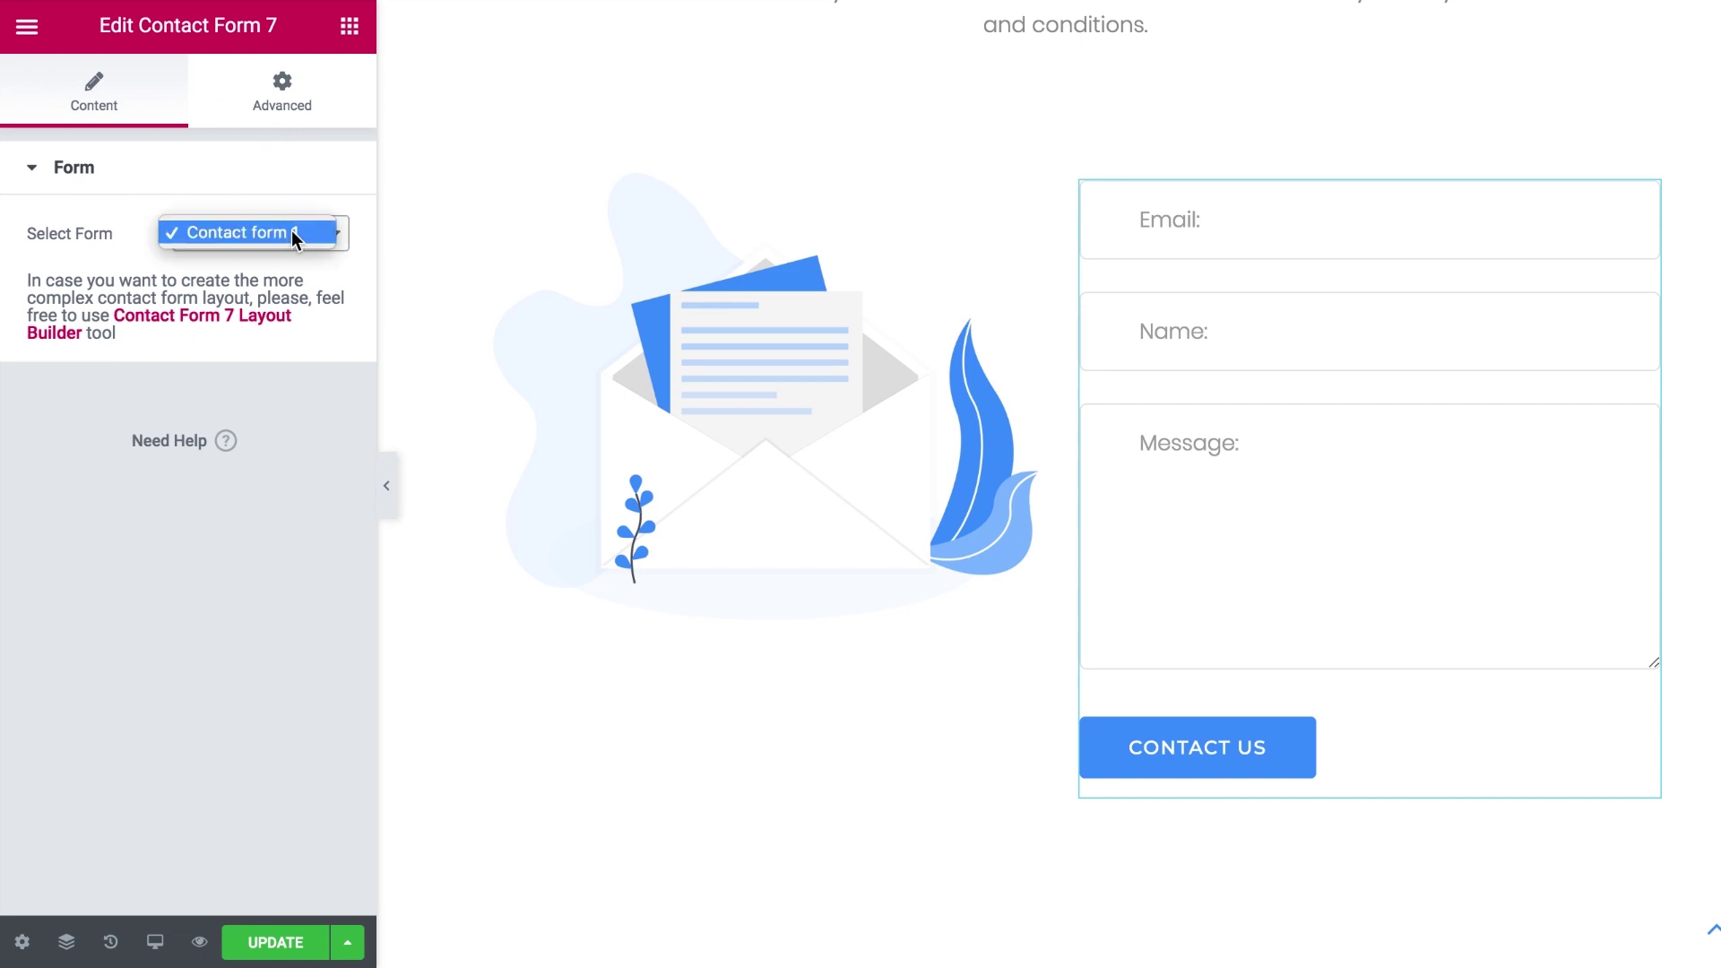
left_click(296, 350)
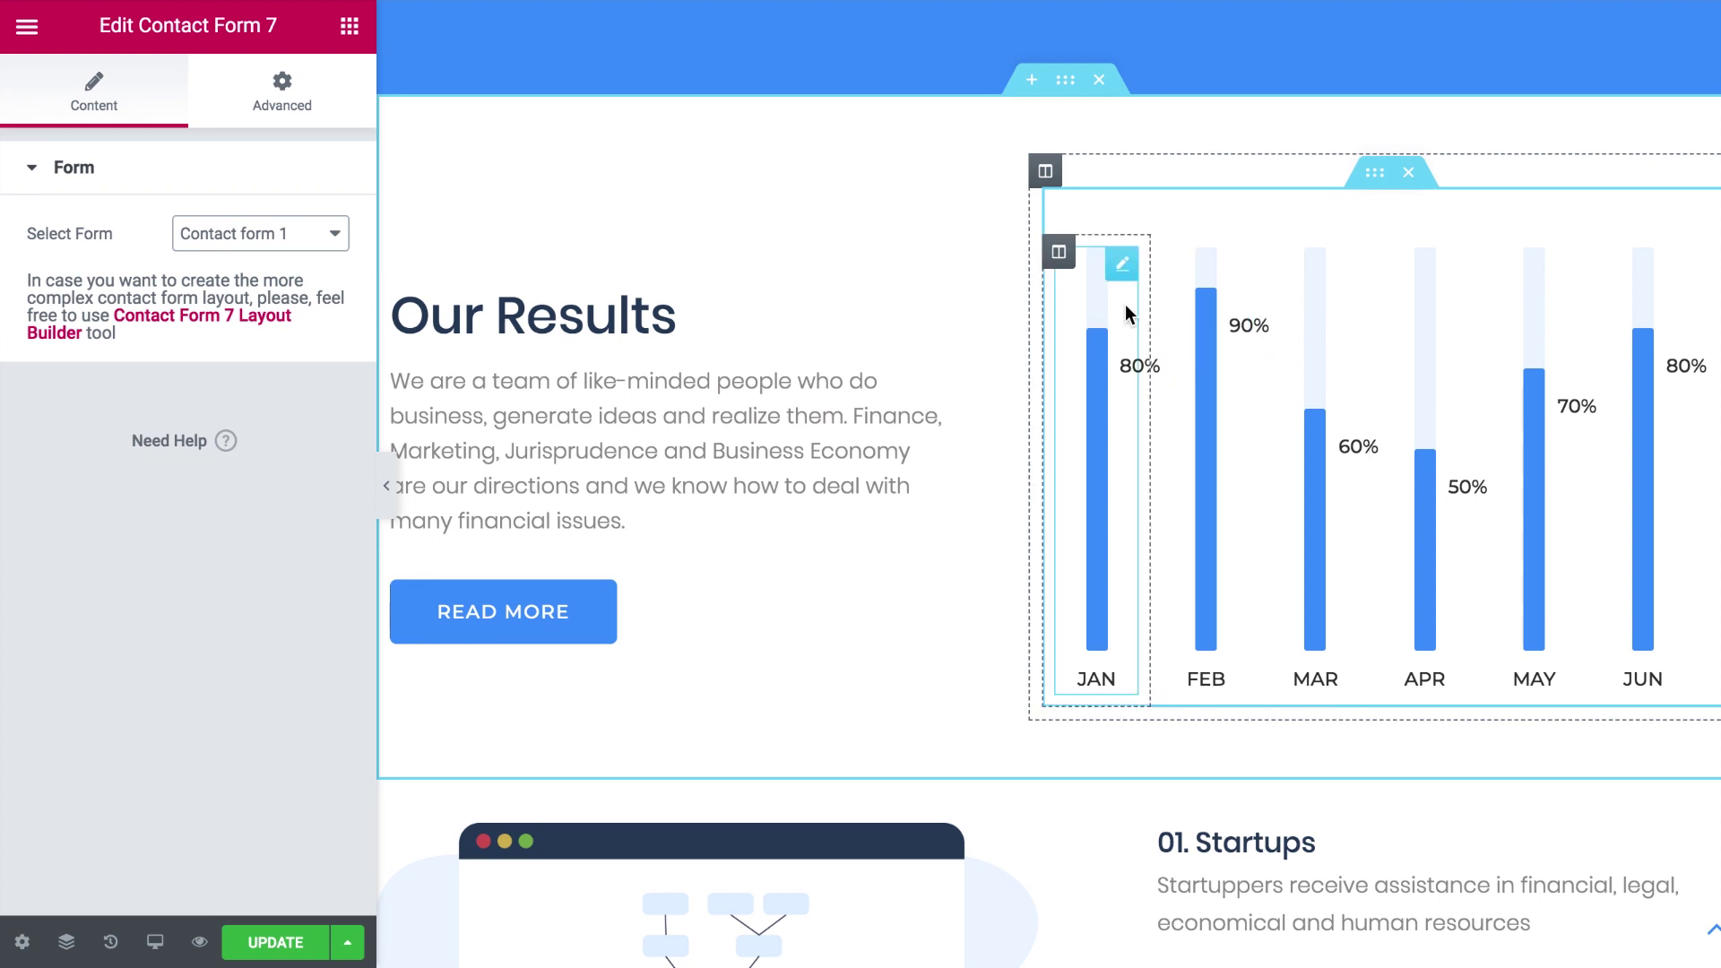
Open the Jan progress bar in the Our Results section to examine its available settings, and look over the pricing section
left_click(1120, 267)
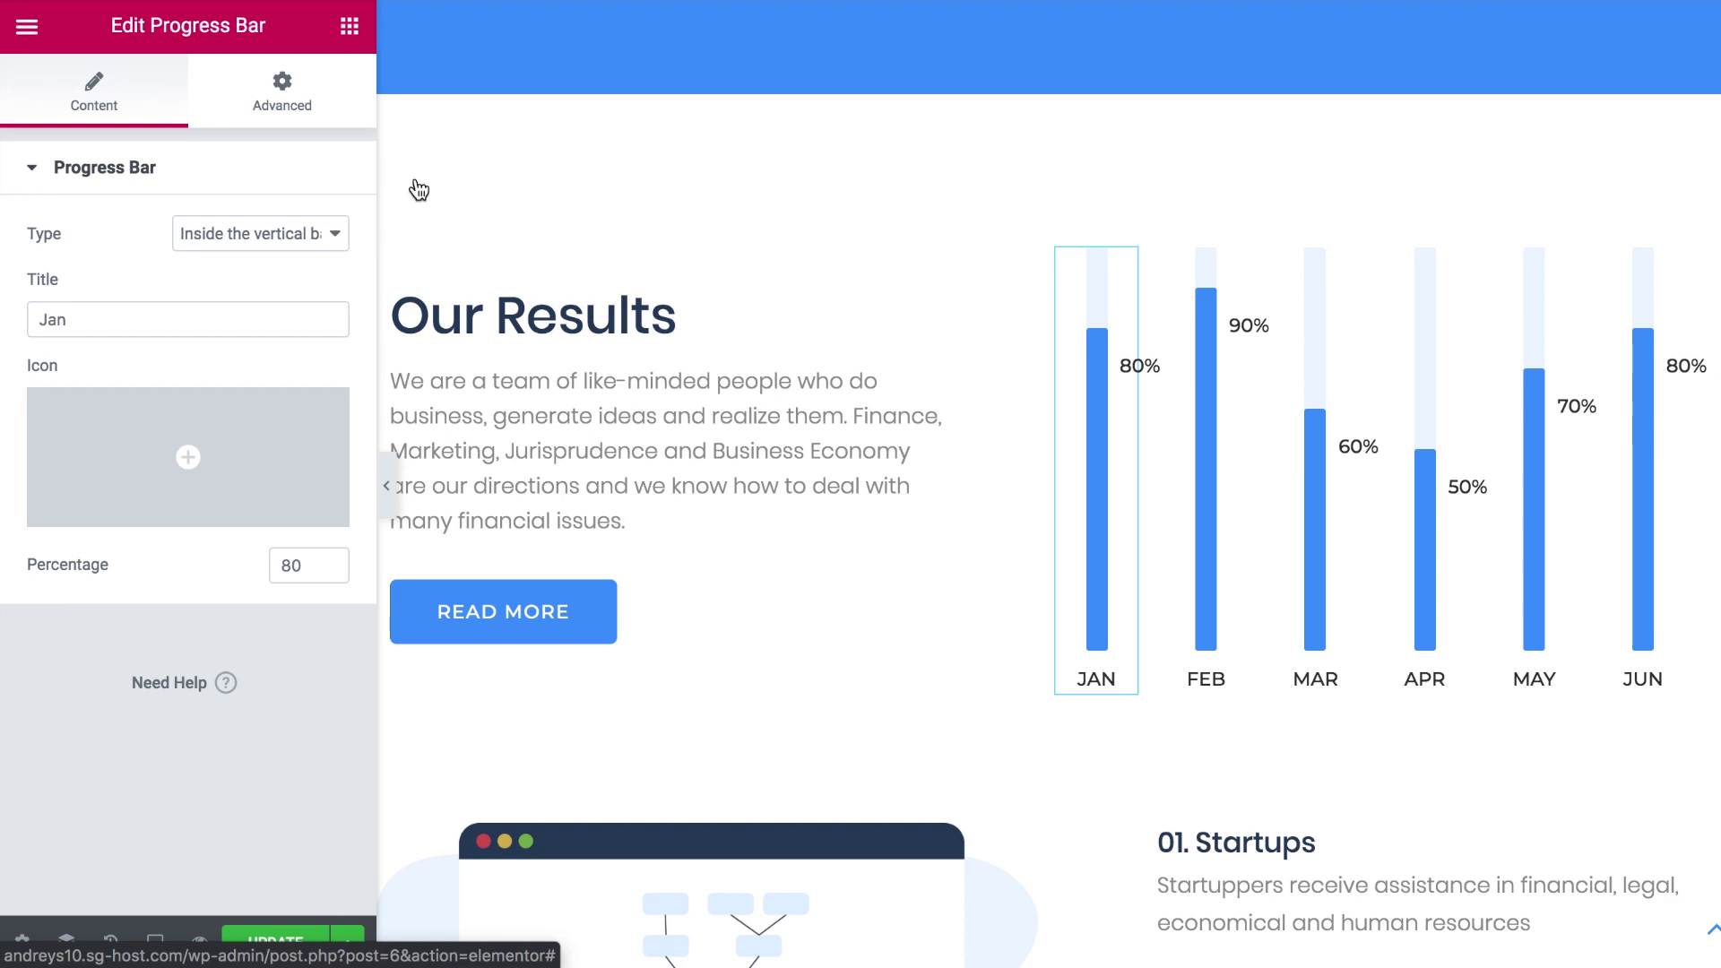
scroll(831, 373, "down", 15)
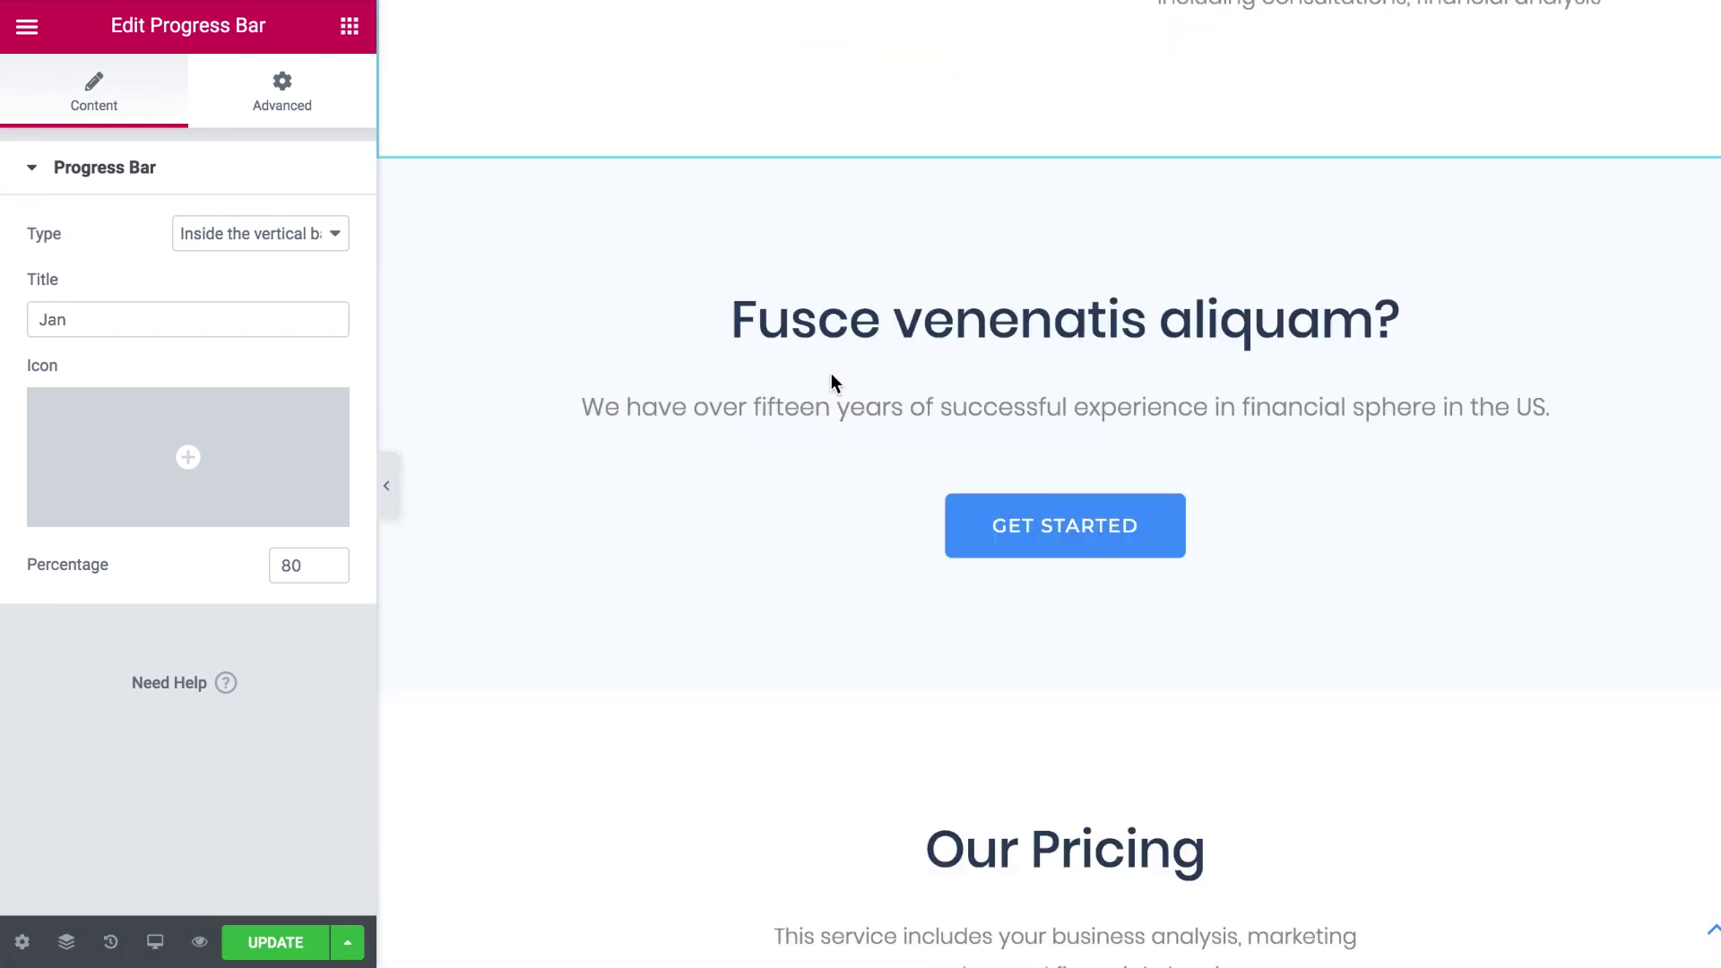
scroll(831, 372, "down", 9)
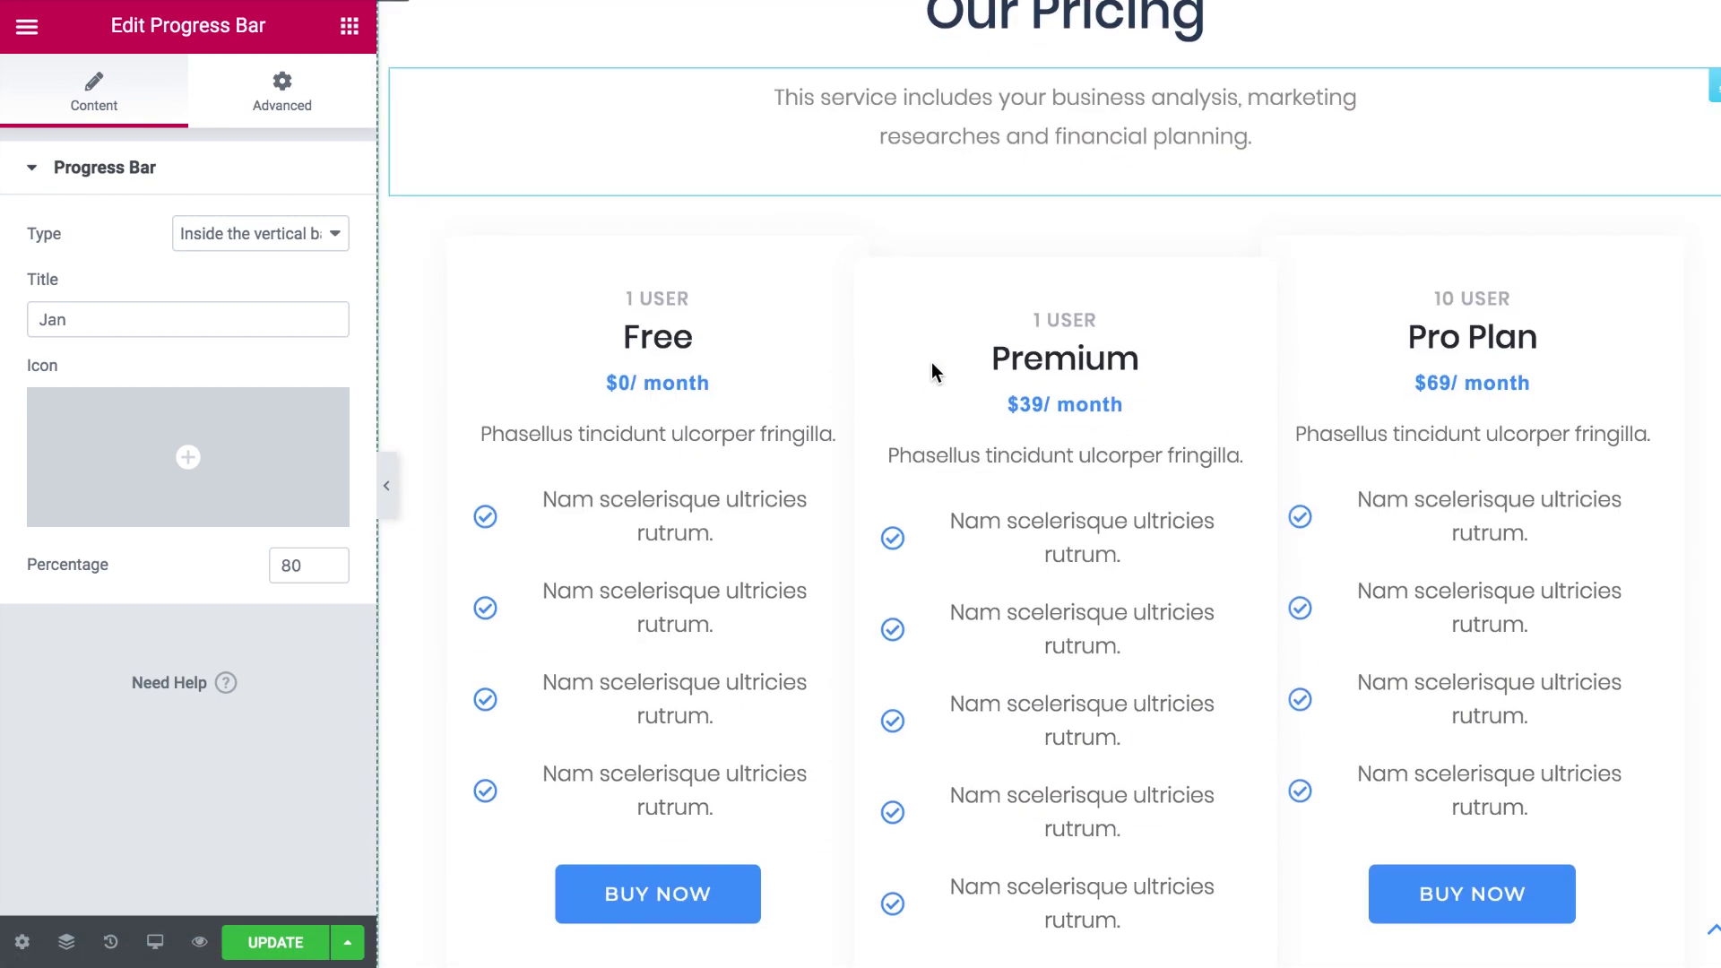
left_click(932, 365)
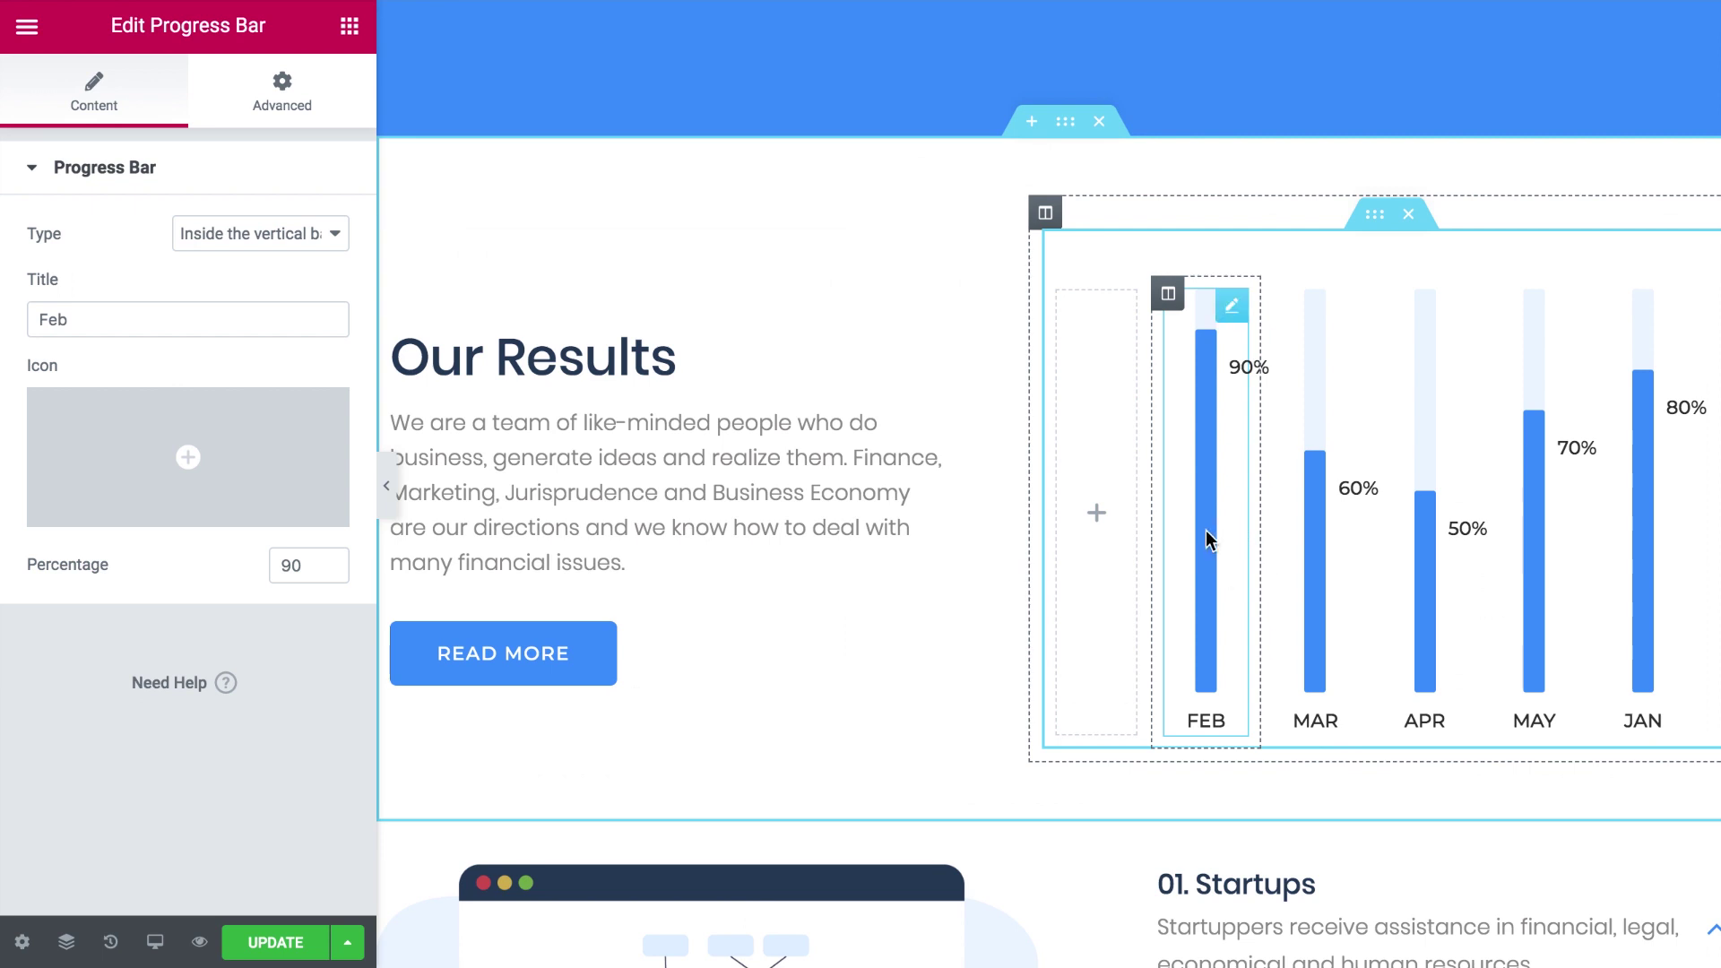
Duplicate the Feb progress bar in the Our Results section and move the copy into the empty first column
right_click(1207, 536)
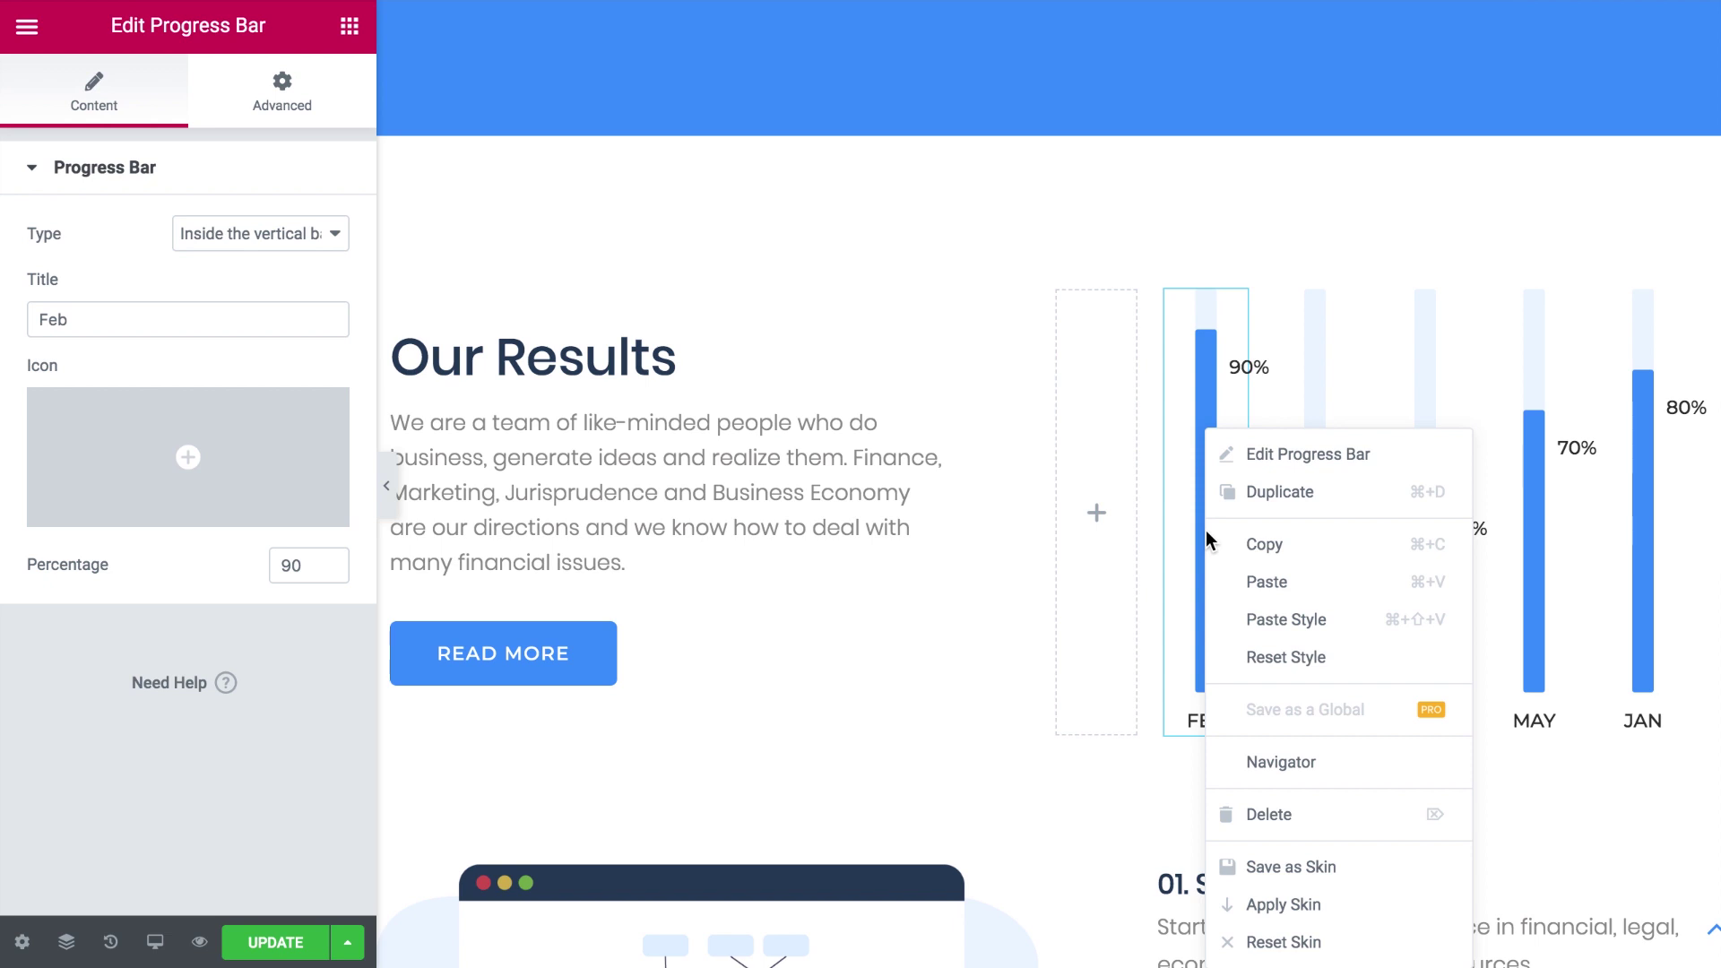
left_click(1271, 491)
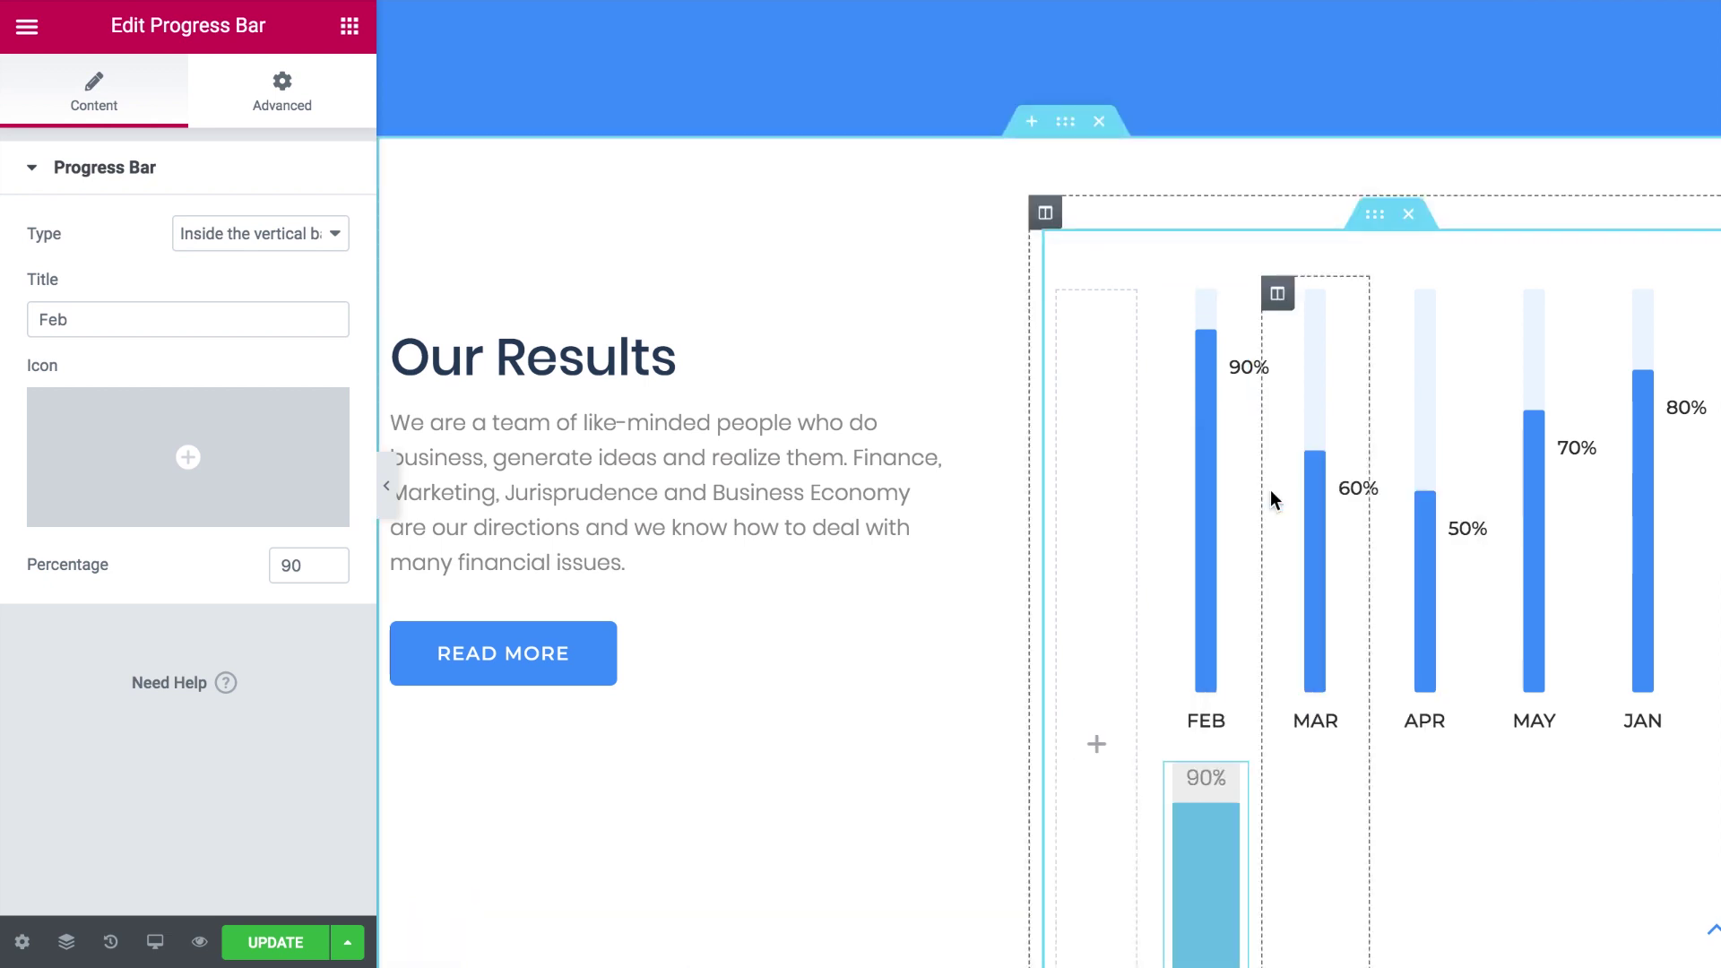
left_click_drag(1208, 847, 1076, 538)
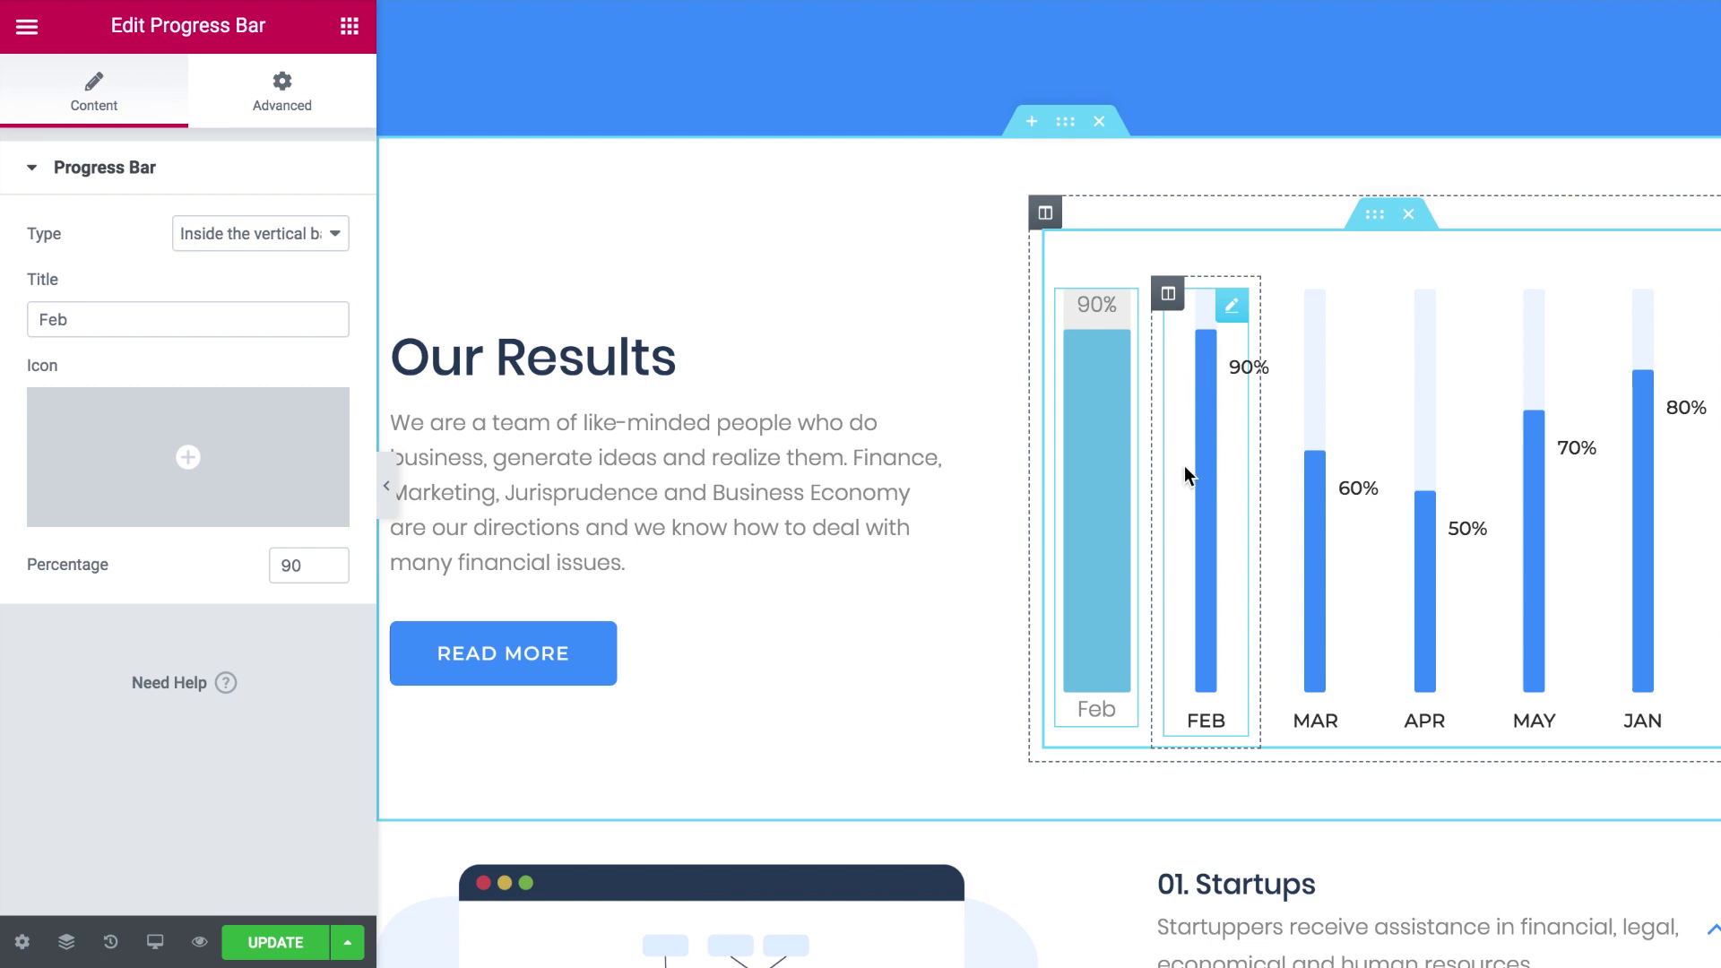
Save the Feb progress bar's styling as a skin named "Progress Bar Style 1"
right_click(1206, 391)
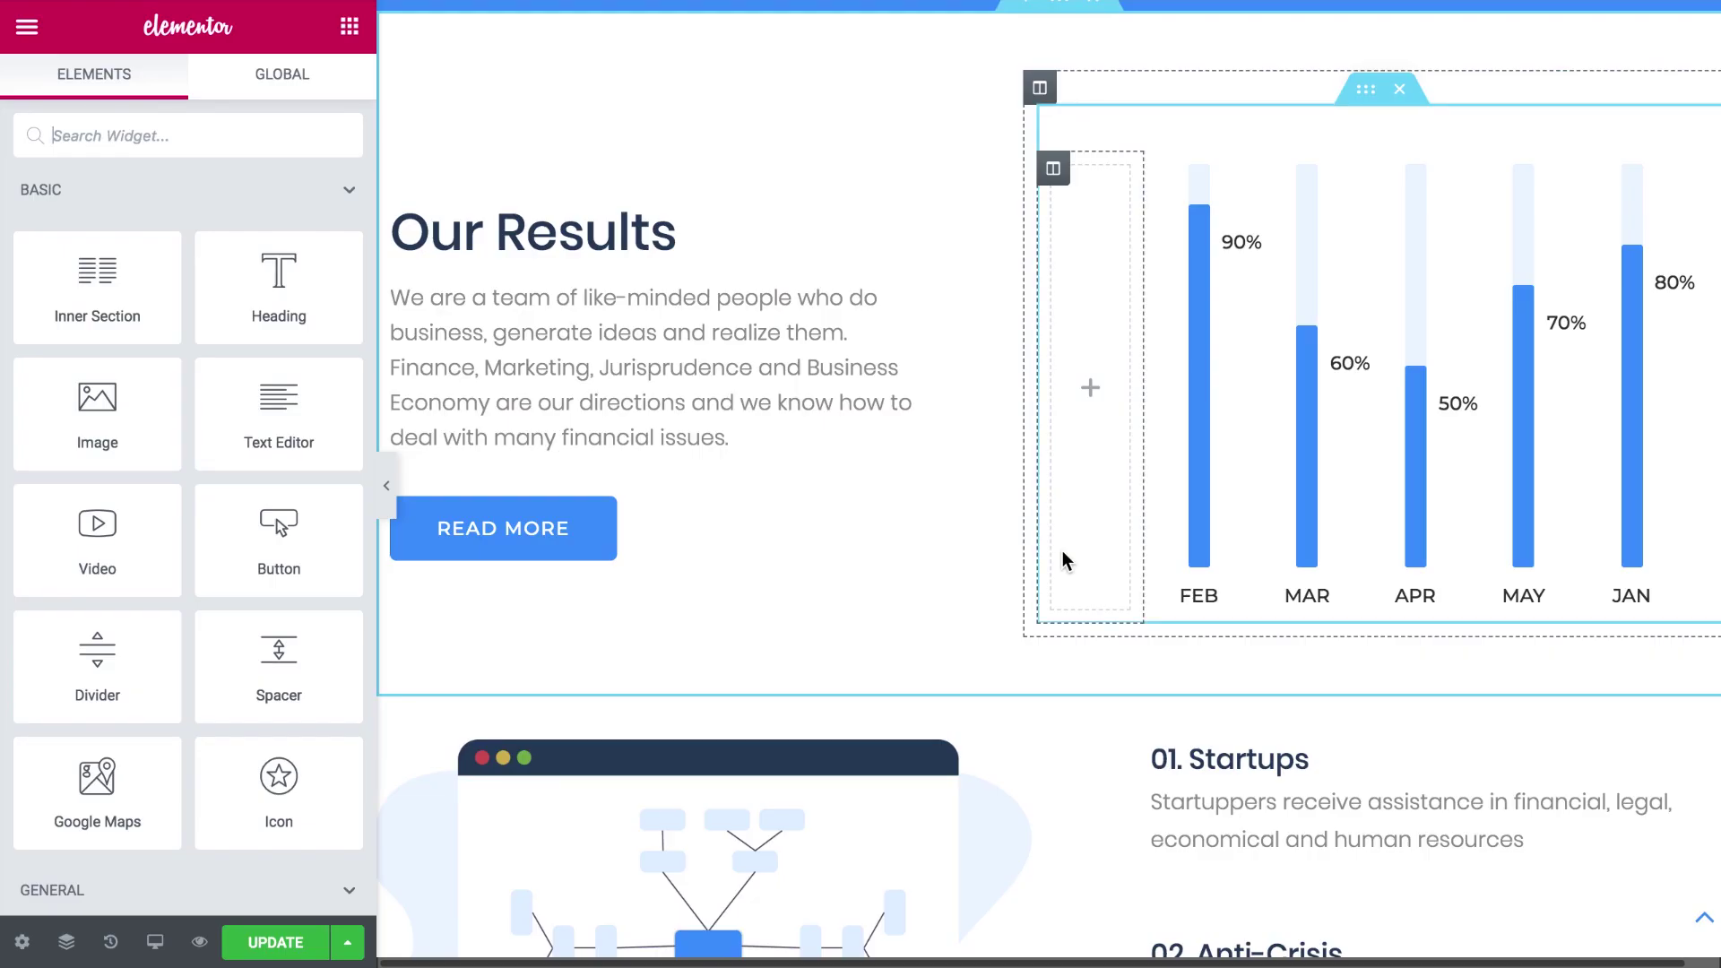
right_click(1191, 488)
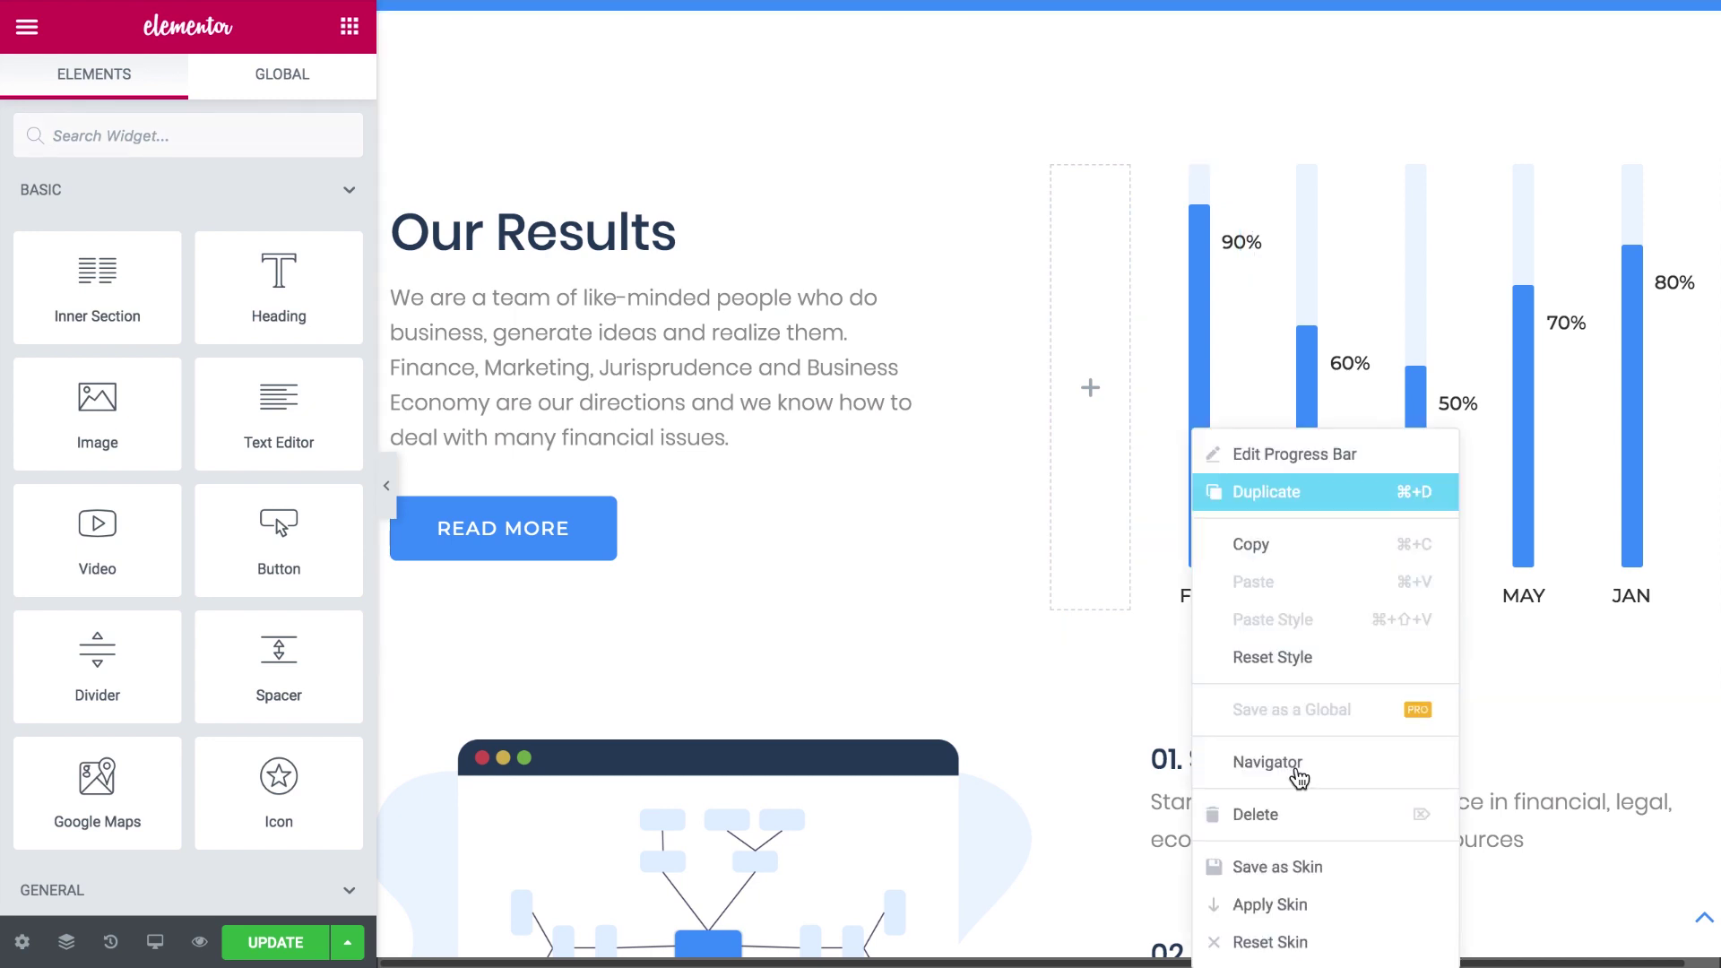
left_click(1260, 866)
type("Progress Bar Style 1")
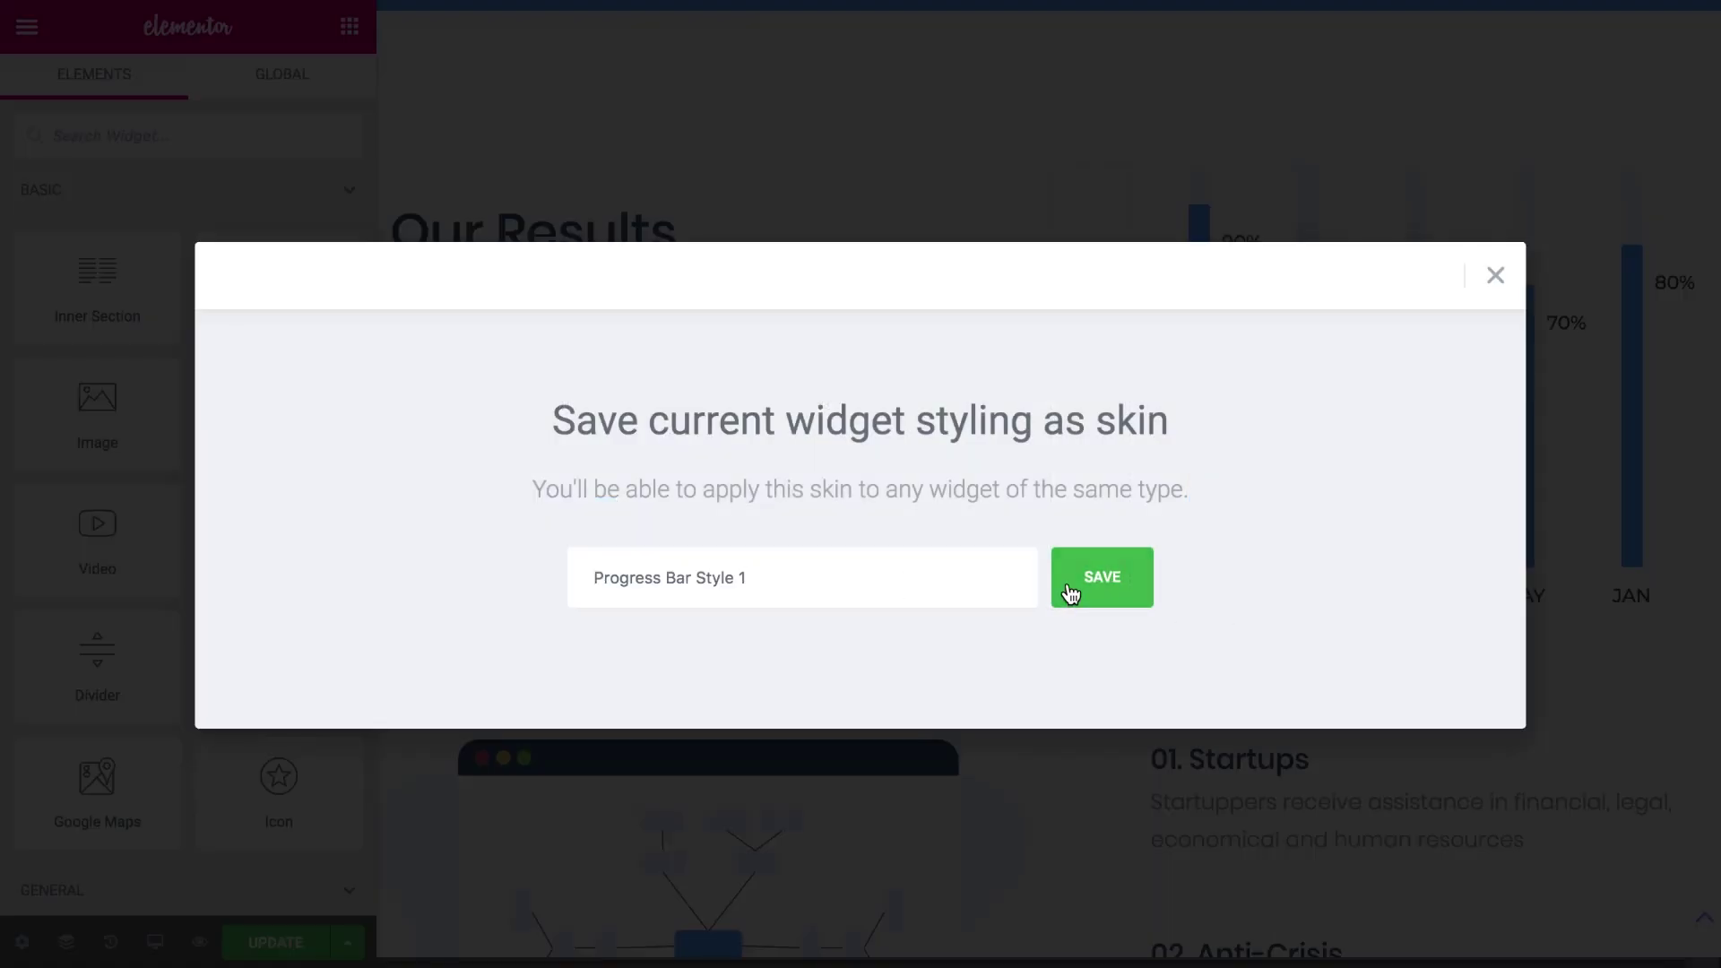
left_click(1095, 581)
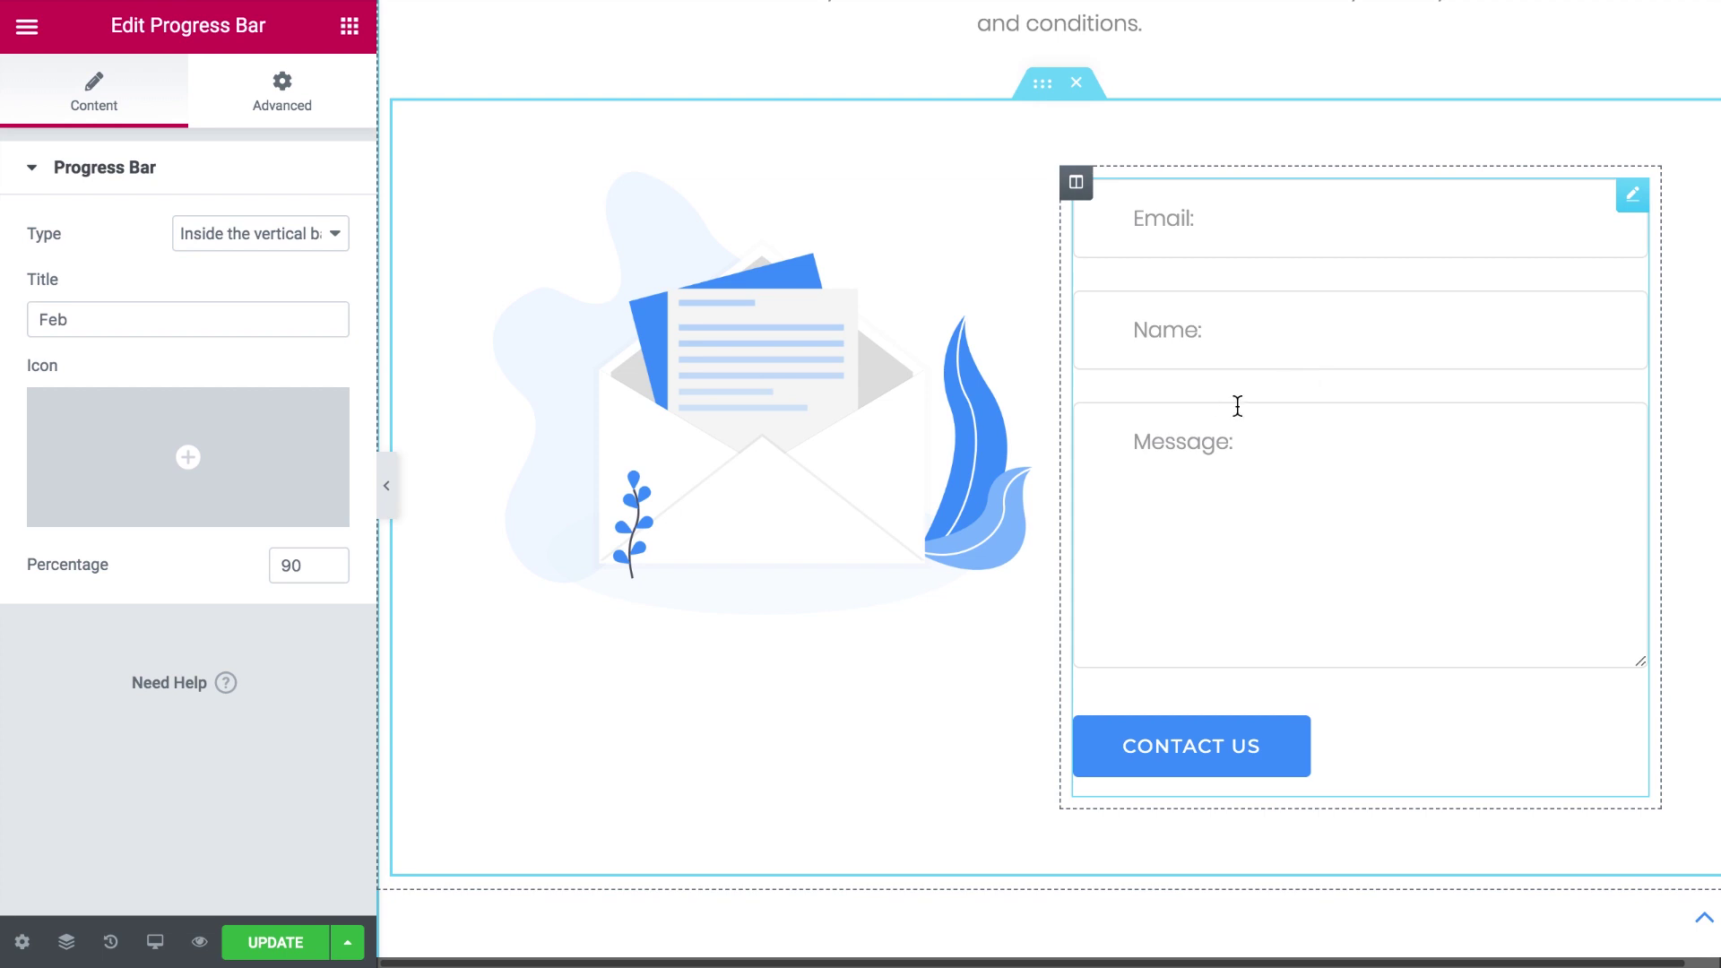
Save the Contact Form 7 widget's styling as a skin named "Contact Form Style 1" and open the list of skins available to it
key("Delete")
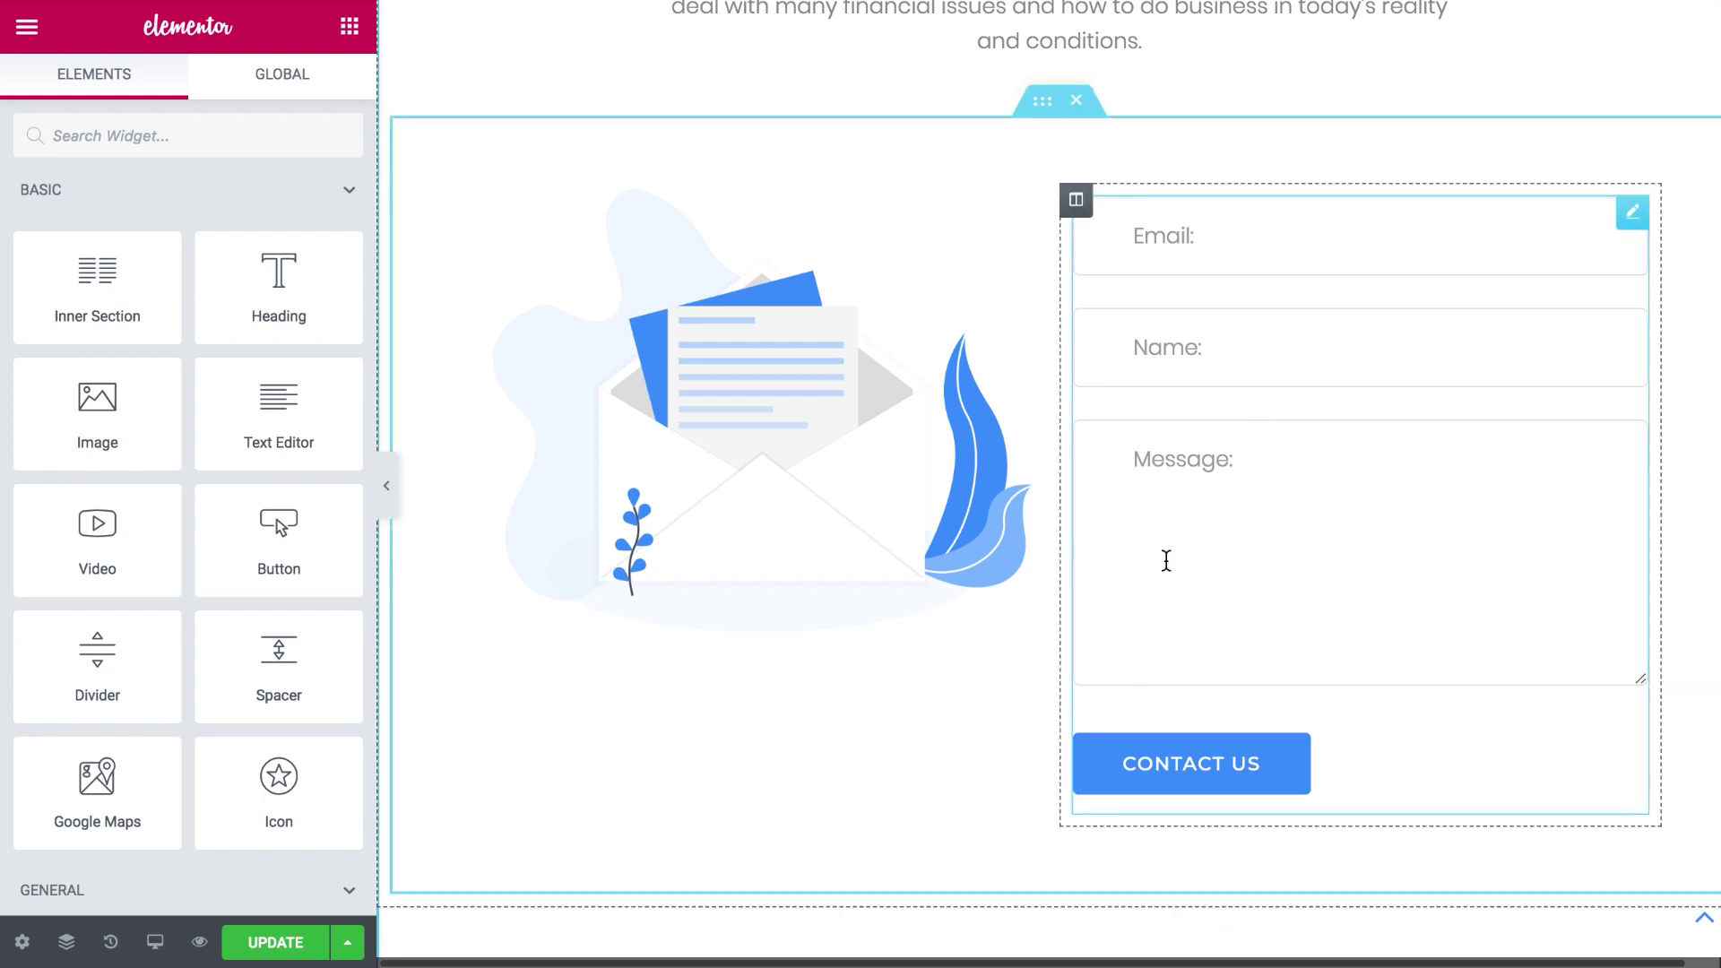
right_click(1189, 397)
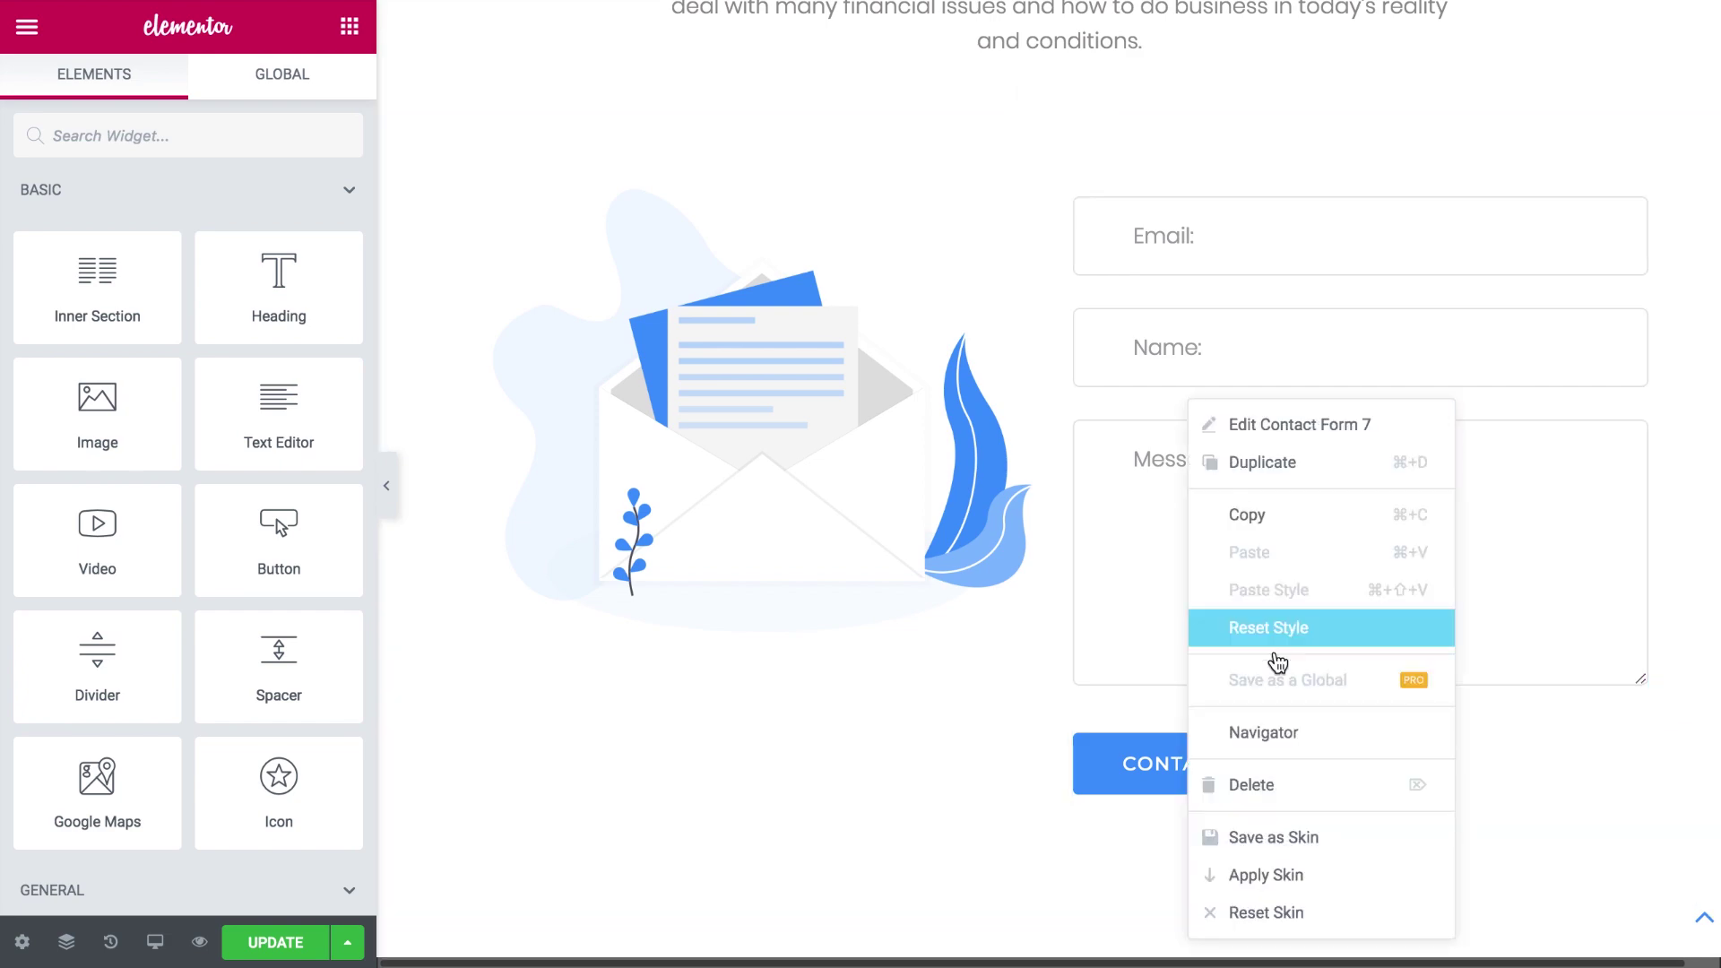
left_click(1277, 836)
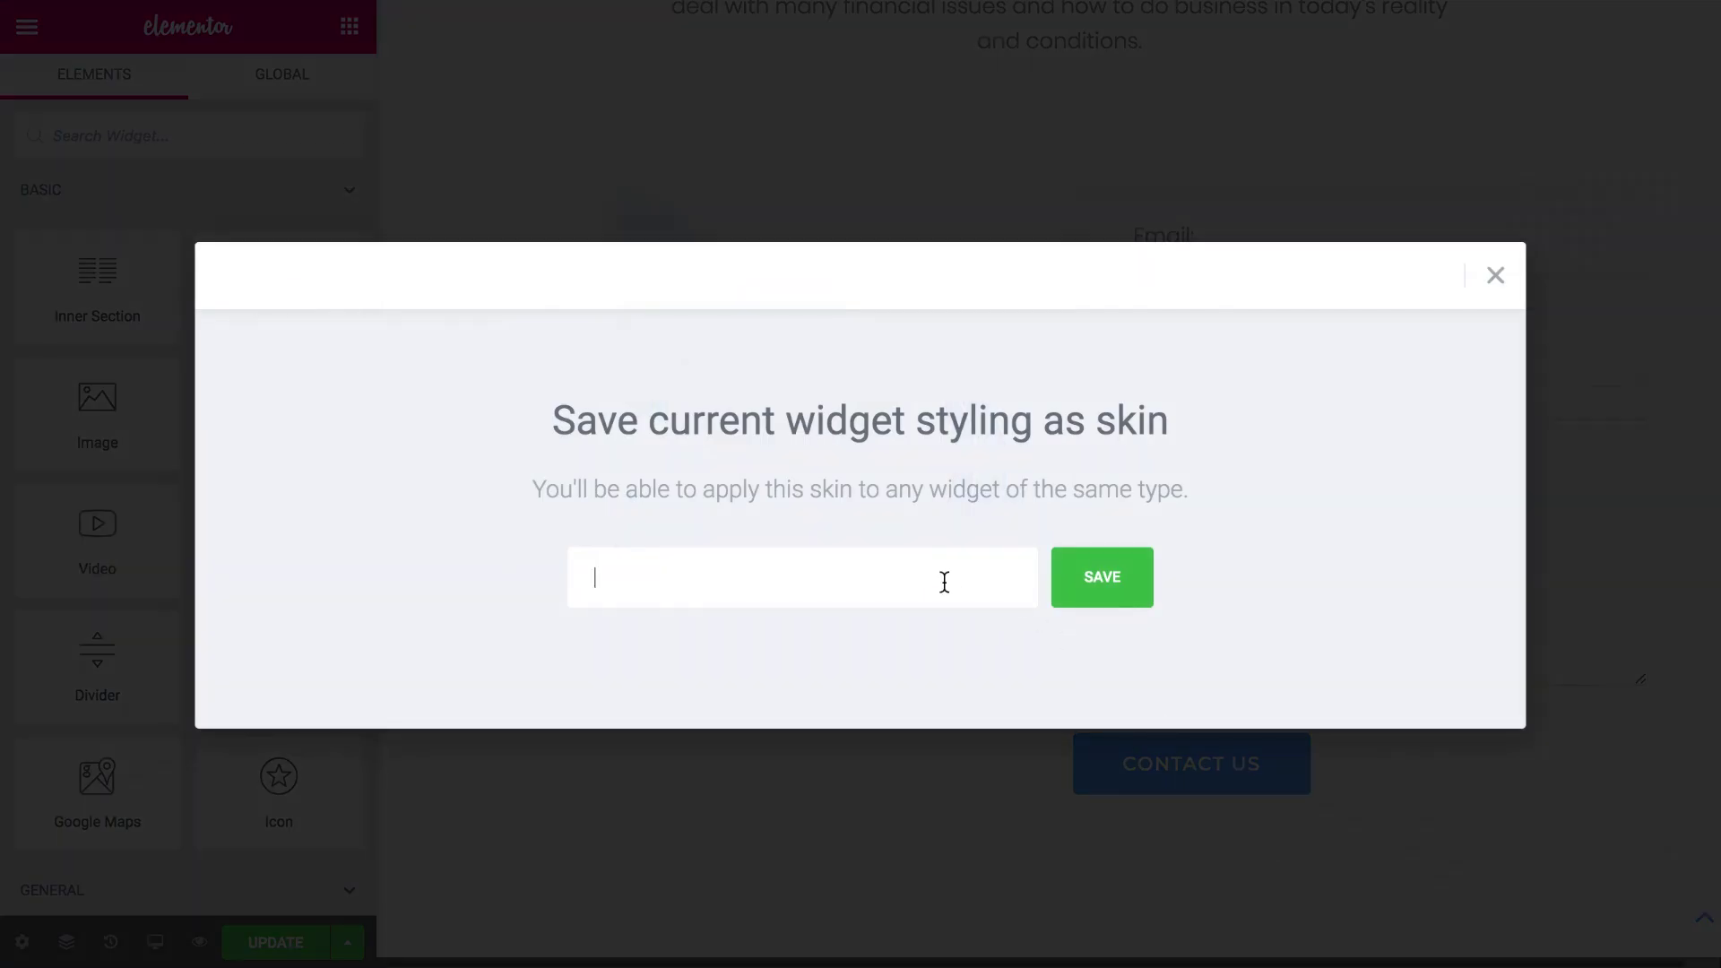
type("Contact Form Style 1")
left_click(1114, 583)
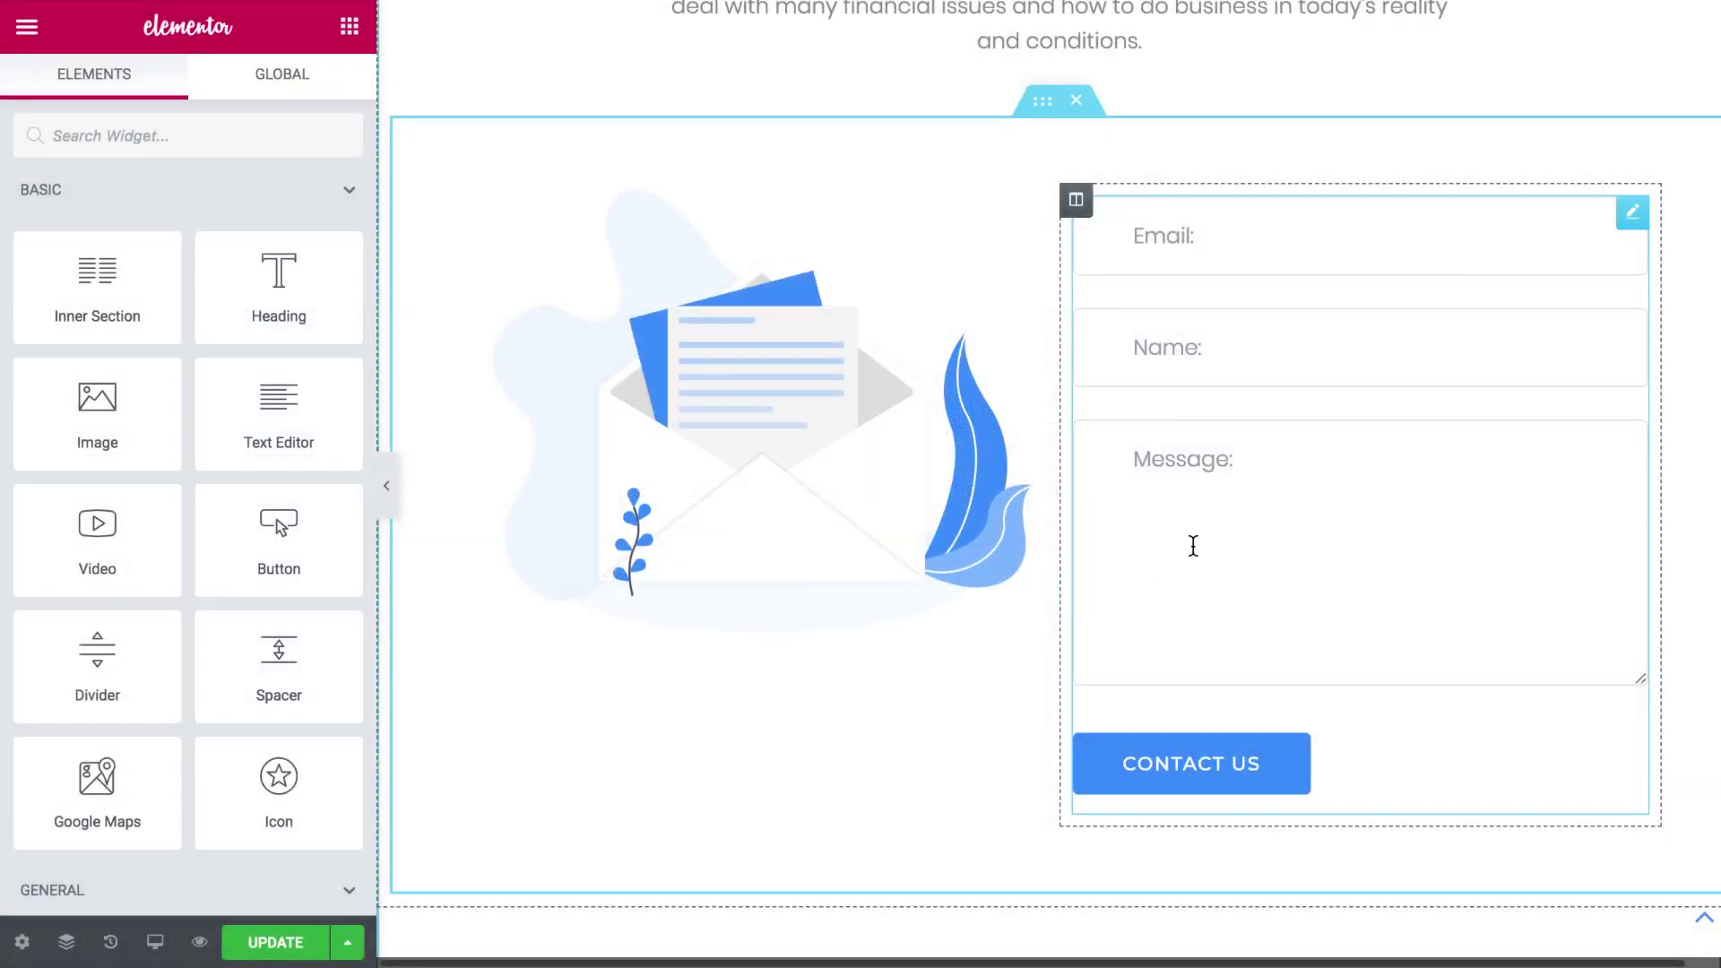
right_click(1200, 403)
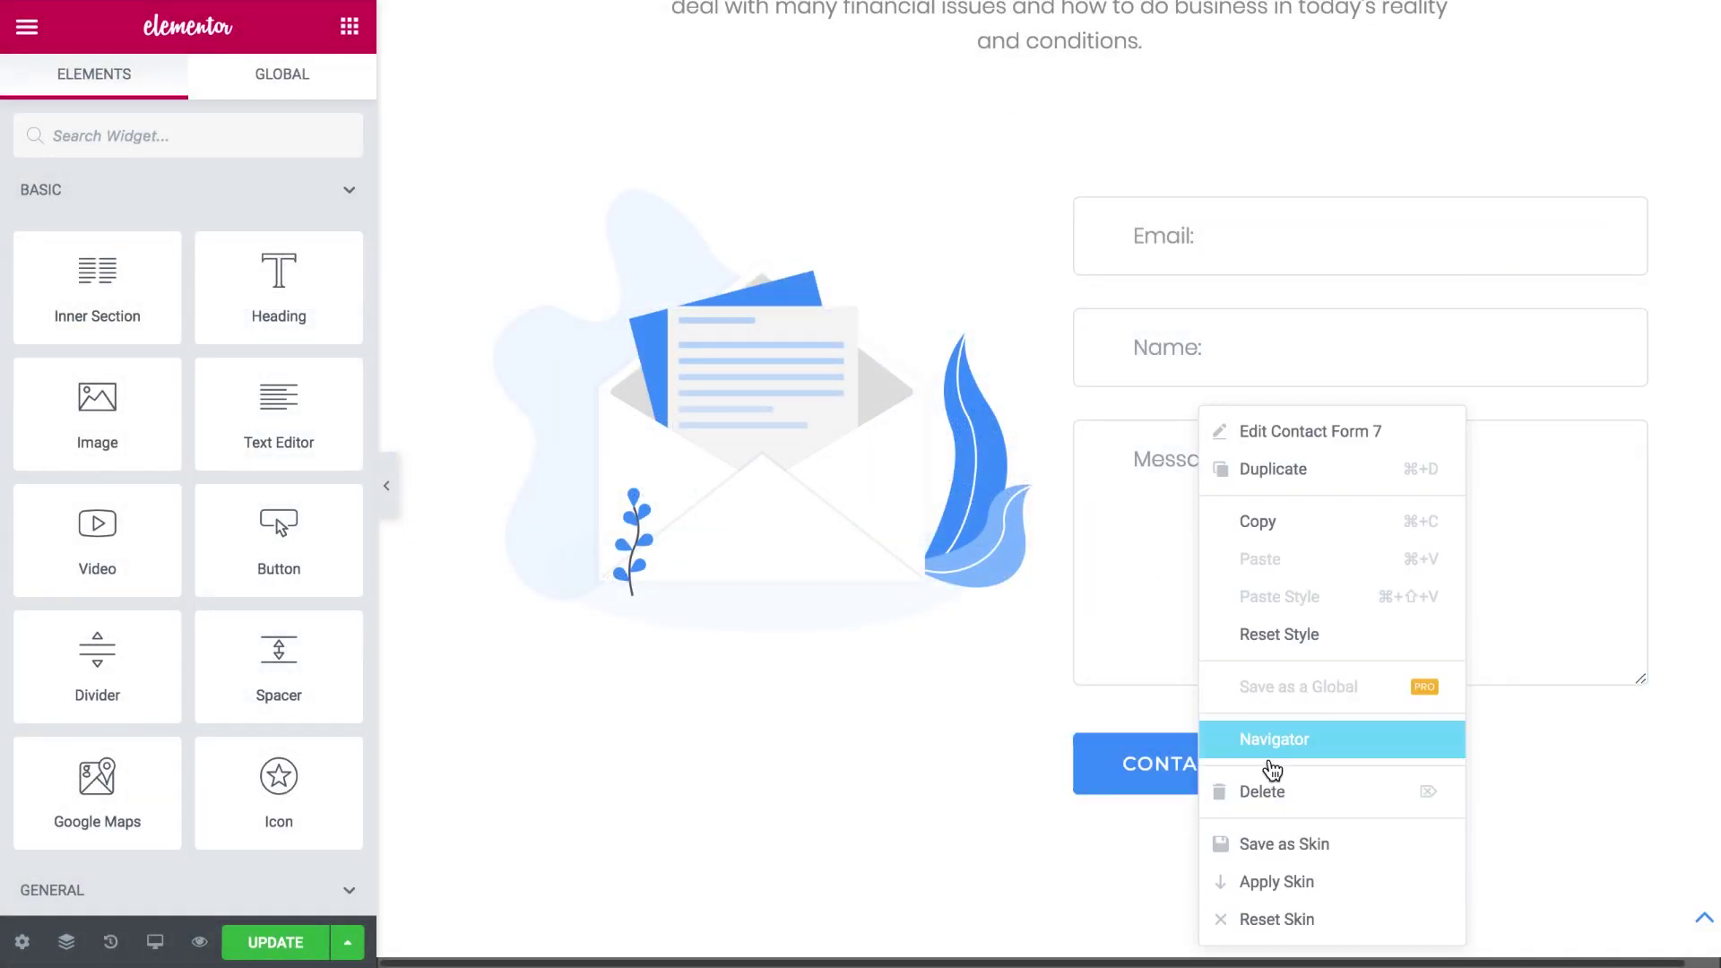
left_click(1282, 874)
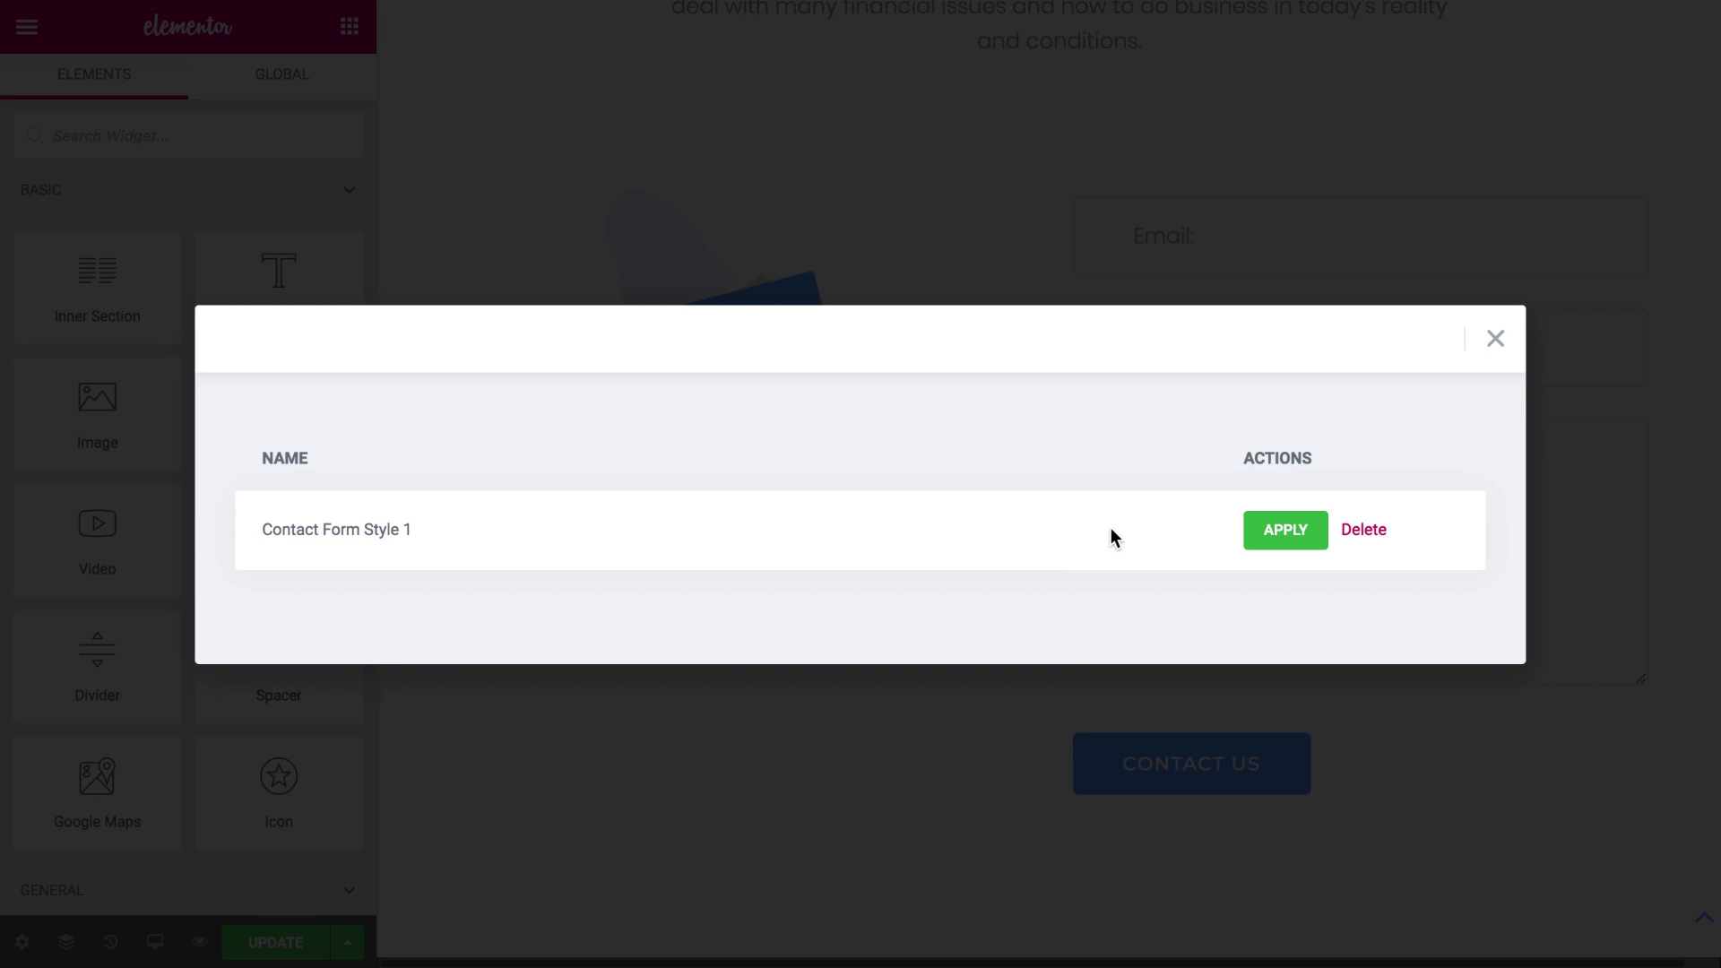
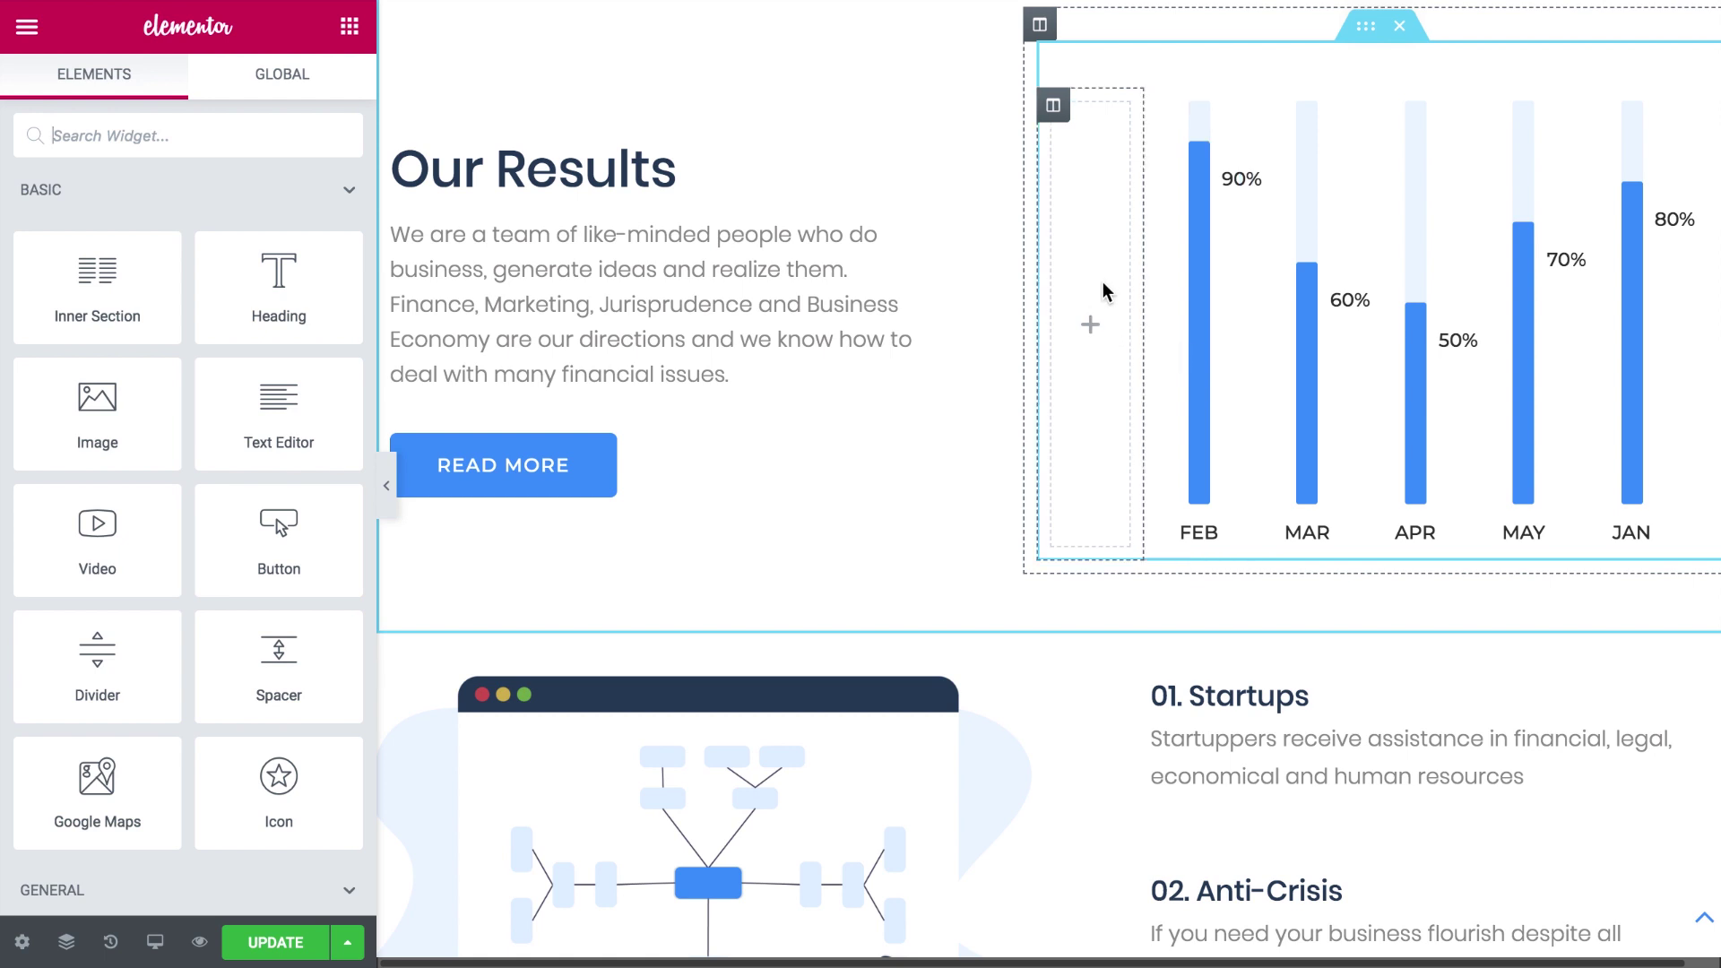
Place a duplicate of the Feb progress bar in the empty first column of the Our Results chart
right_click(1185, 284)
left_click(1215, 337)
left_click_drag(1211, 695, 1076, 324)
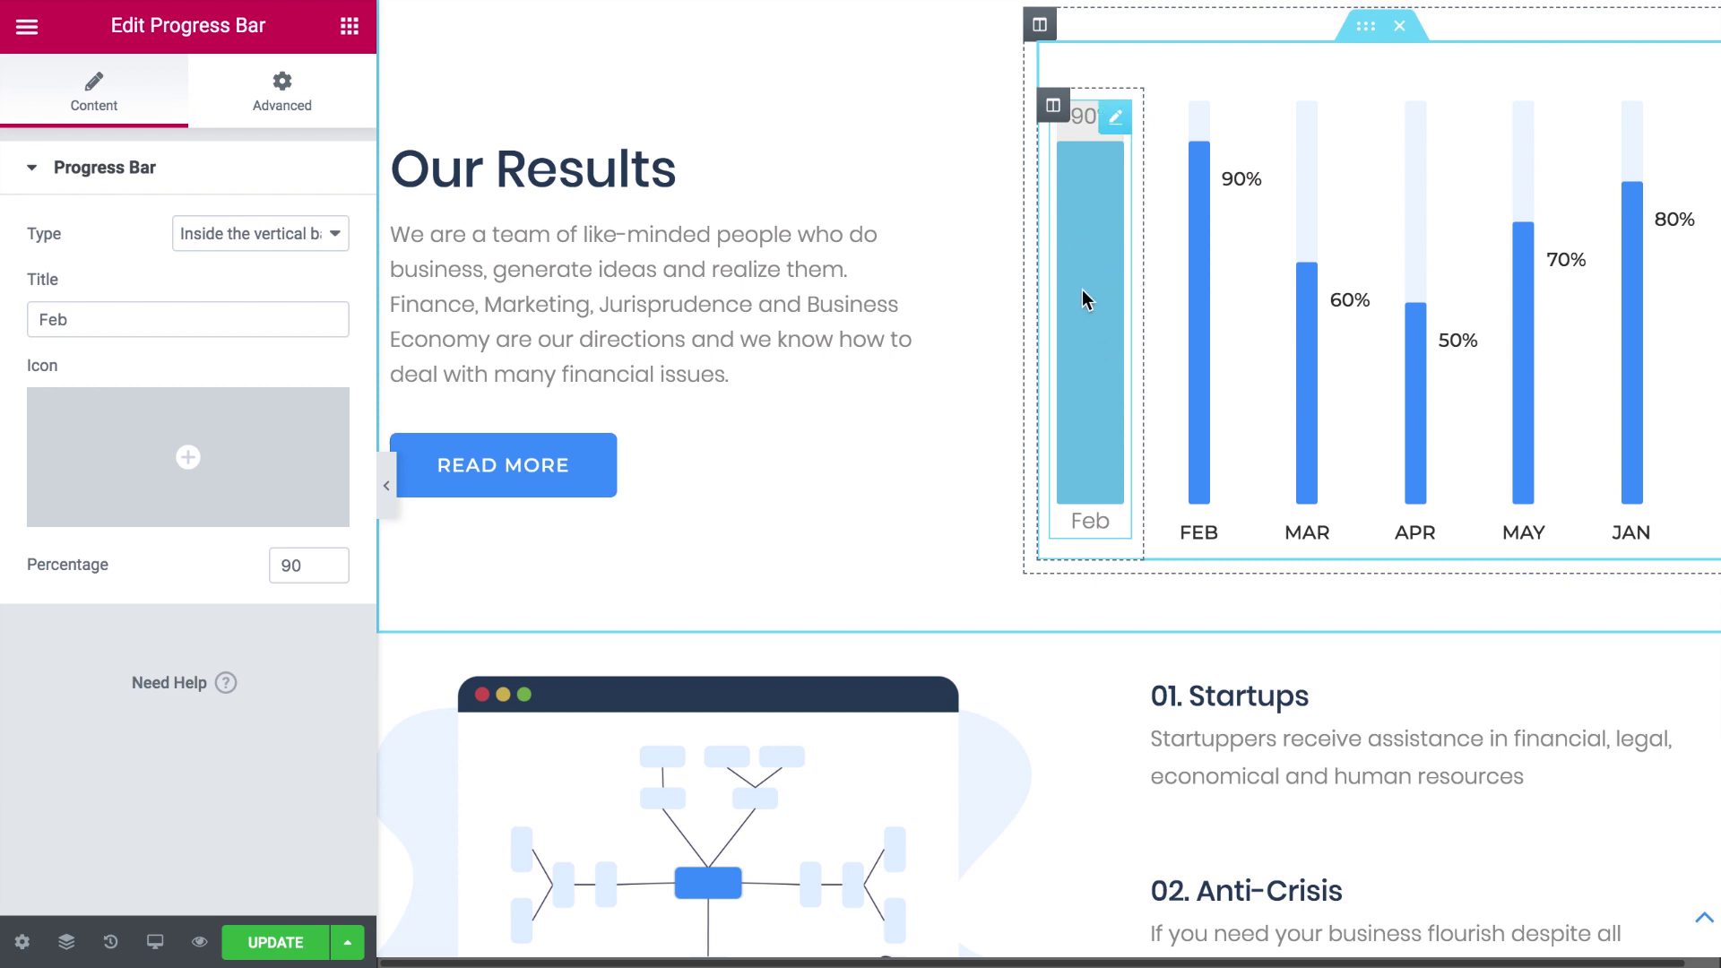
Apply the "Progress Bar Style 1" skin to the duplicated progress bar in the first column
right_click(1082, 289)
left_click(1181, 765)
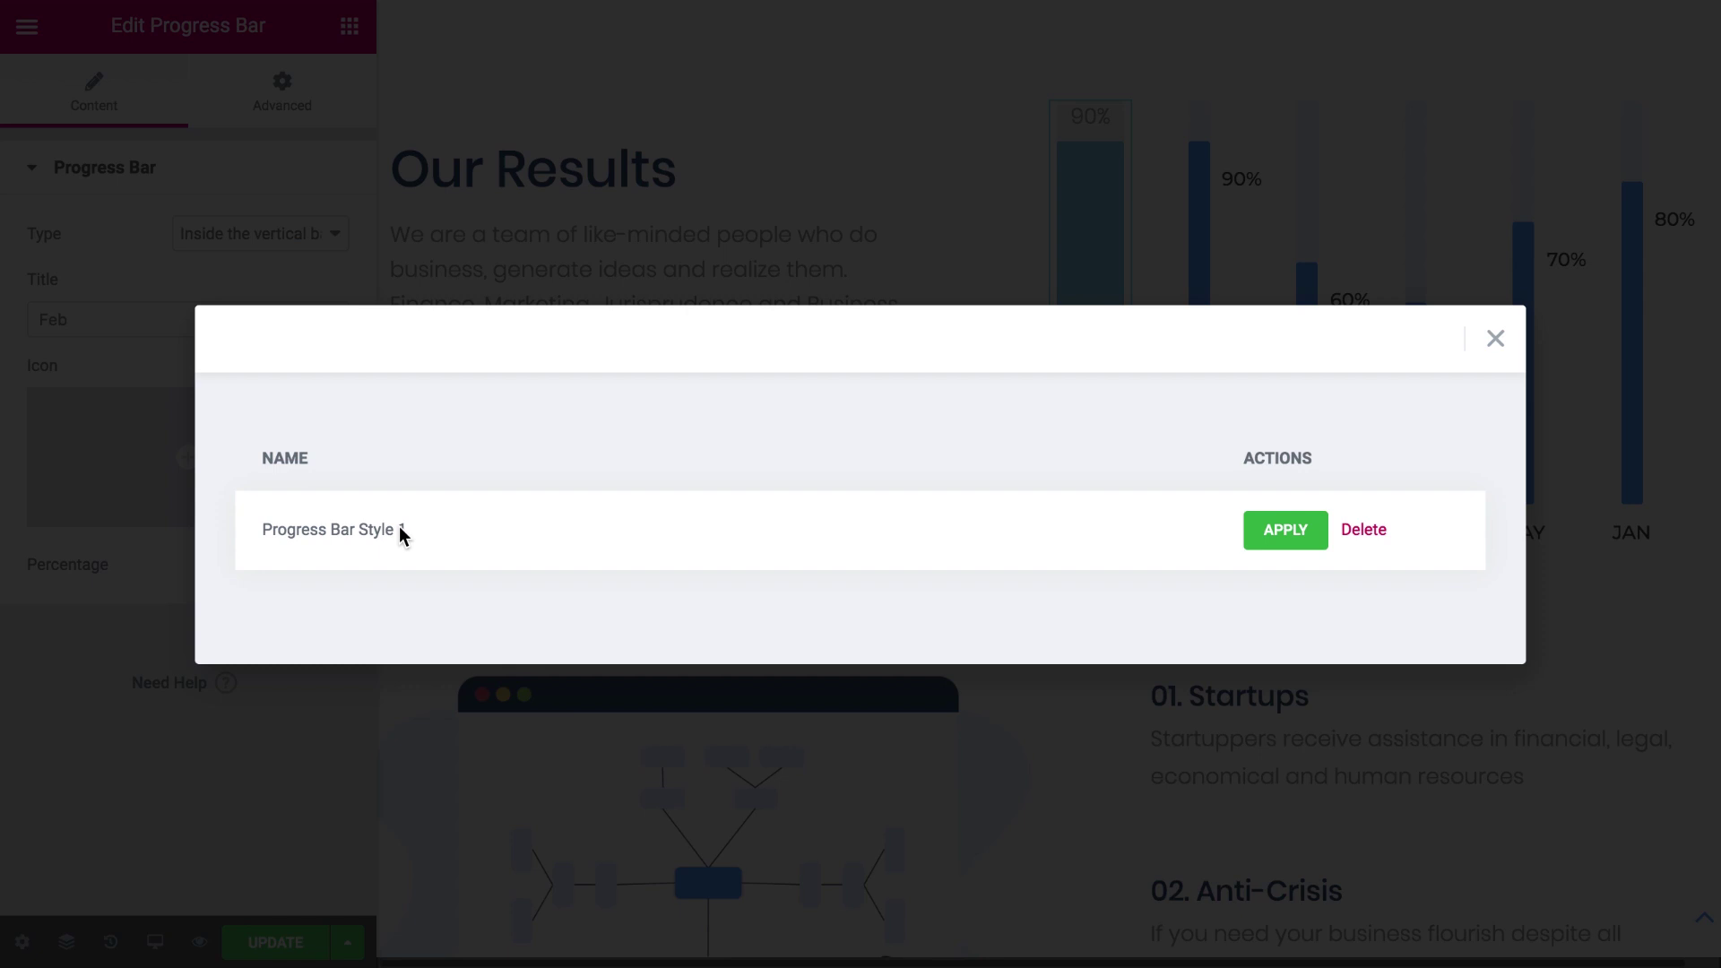
left_click(1279, 542)
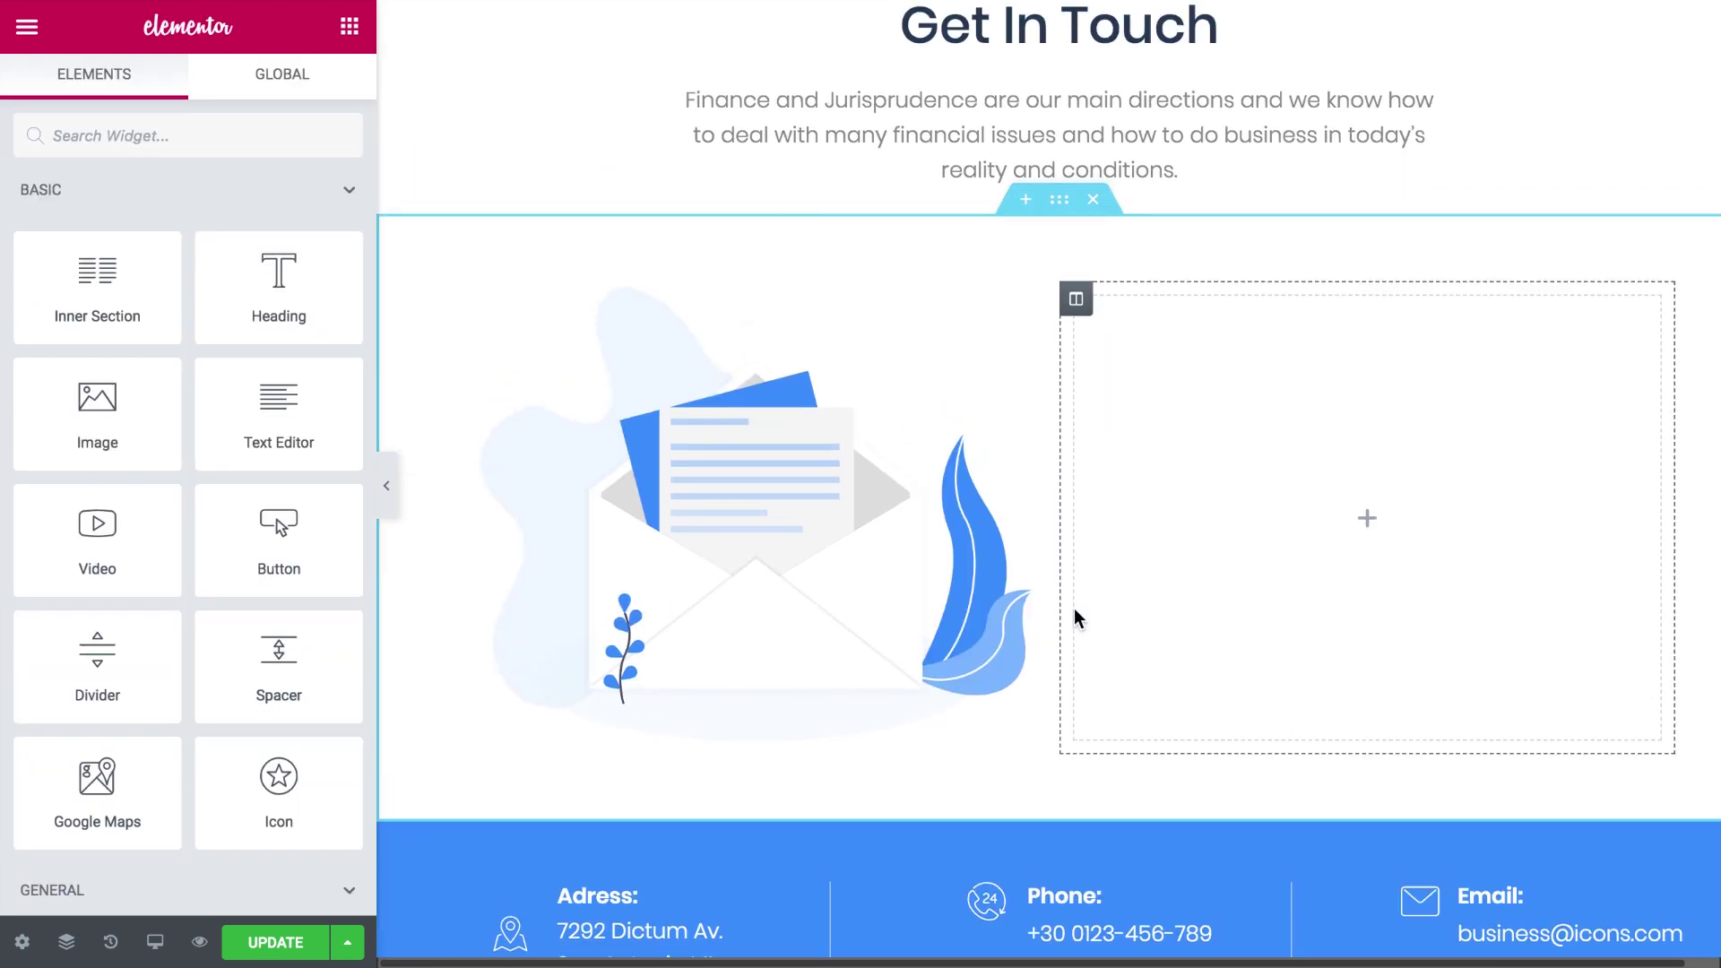
scroll(1075, 608, "up", 5)
scroll(1074, 609, "down", 5)
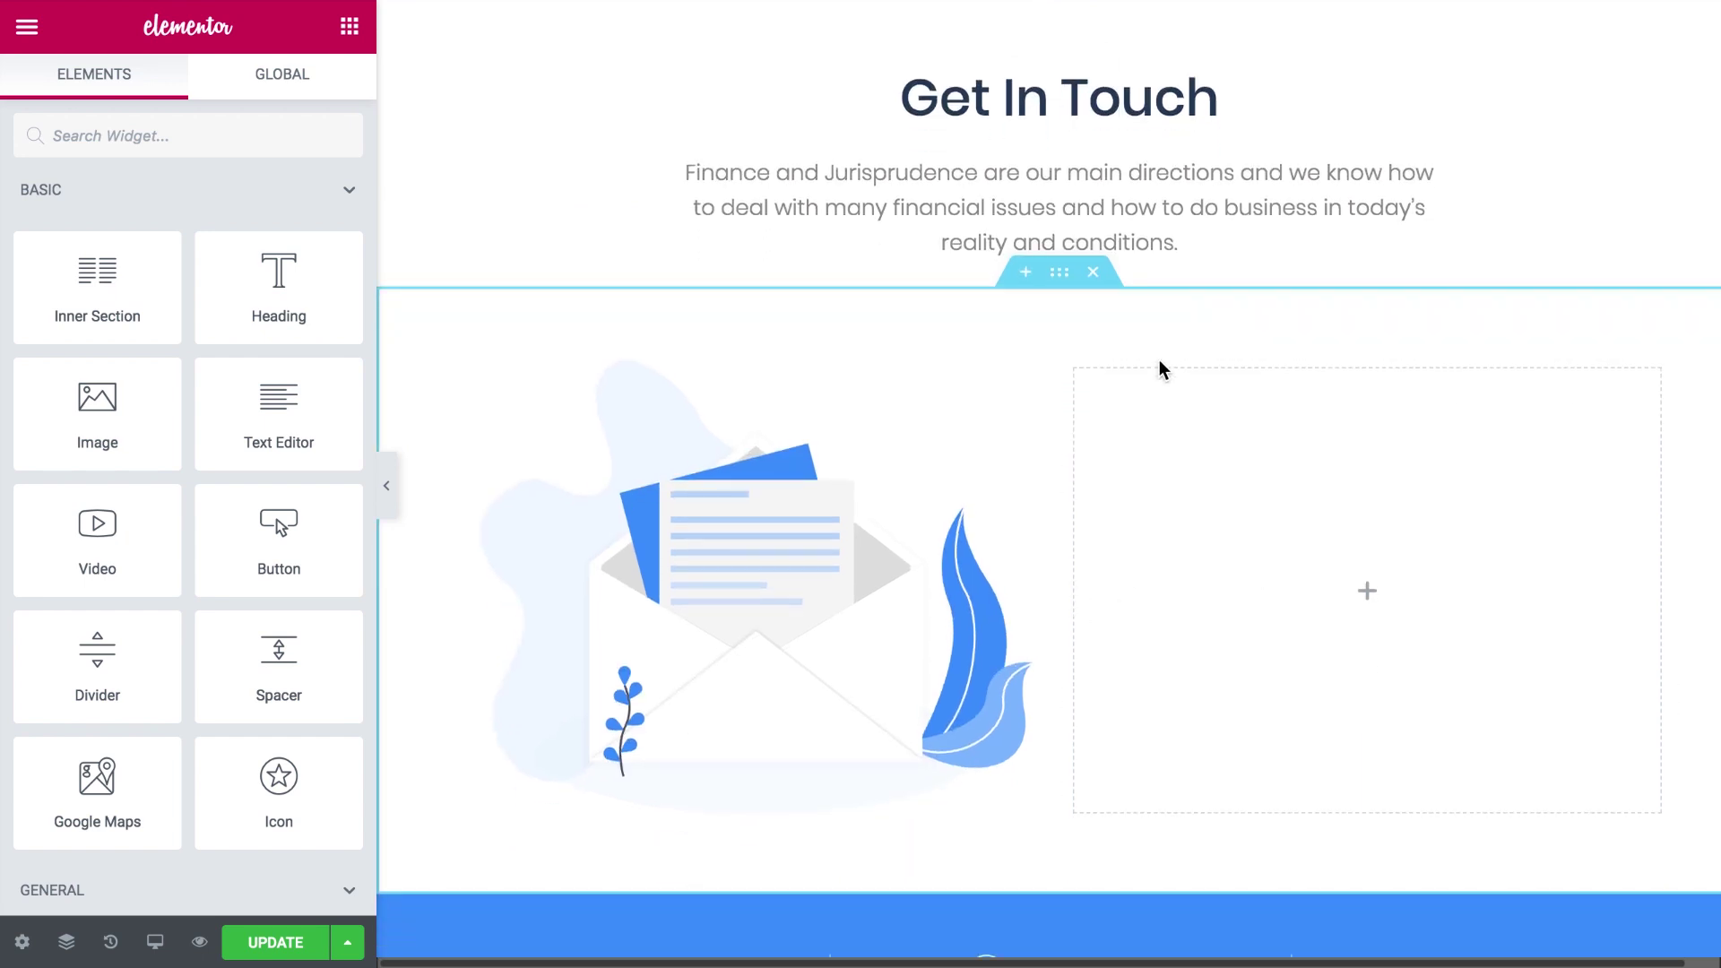
Find the Contact Form 7 widget and place it in the empty column beside the envelope illustration under Get In Touch
scroll(1119, 432, "down", 1)
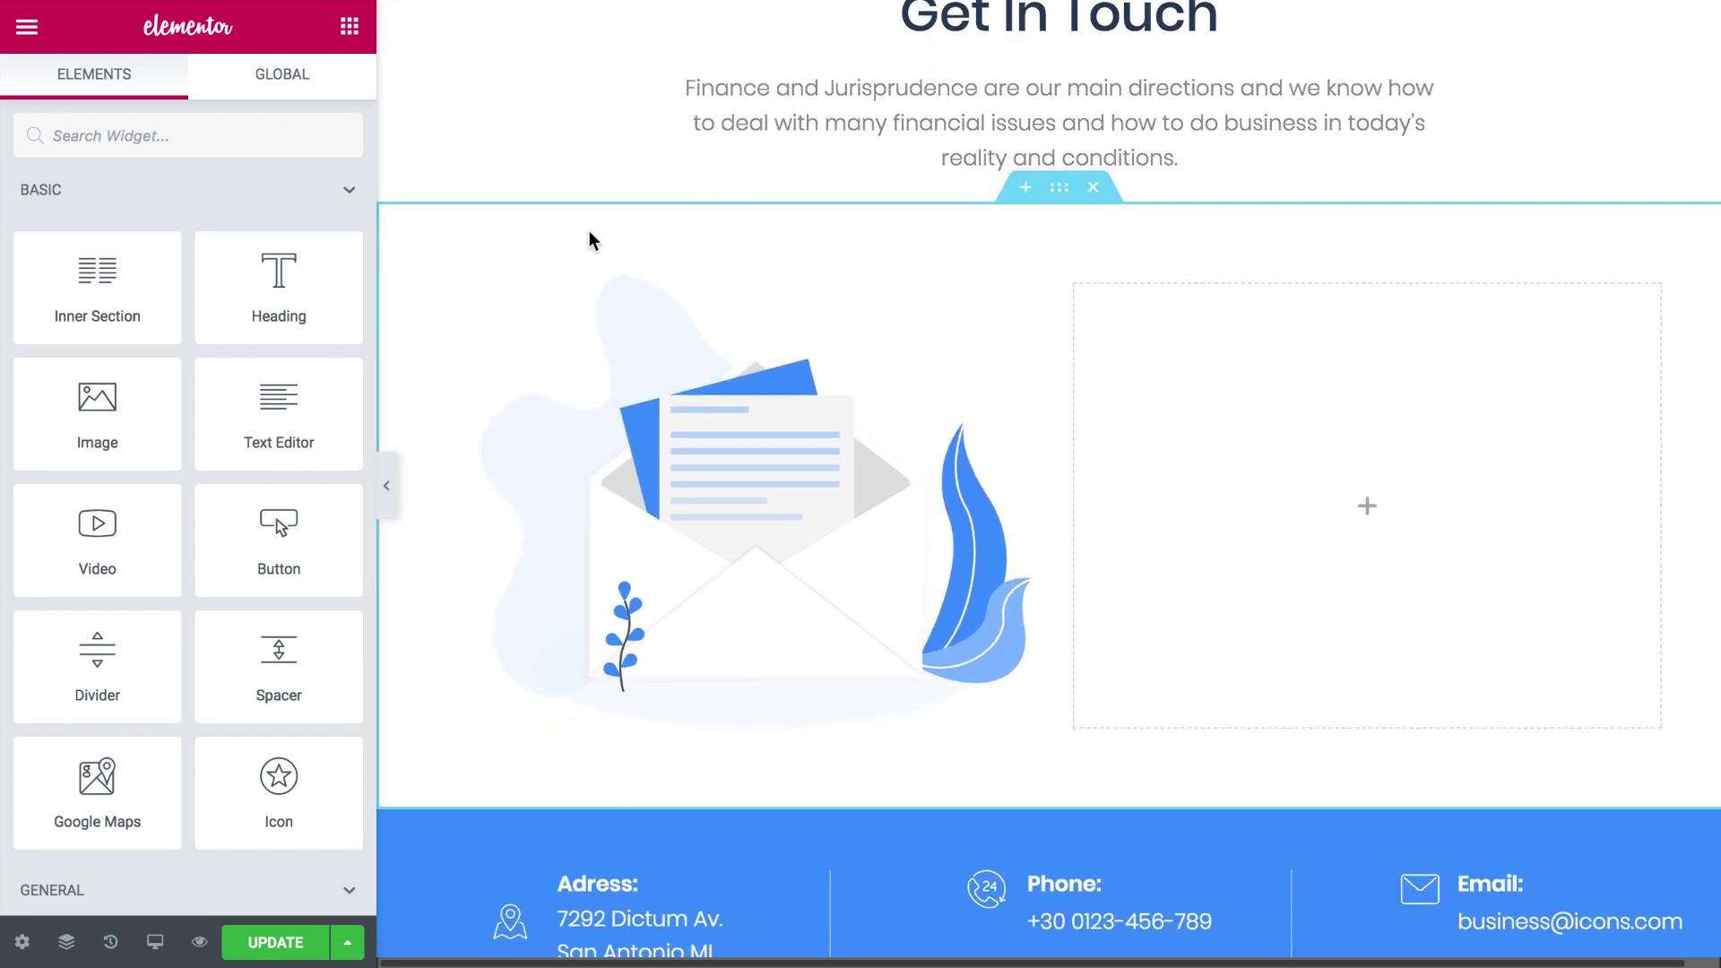
left_click(262, 139)
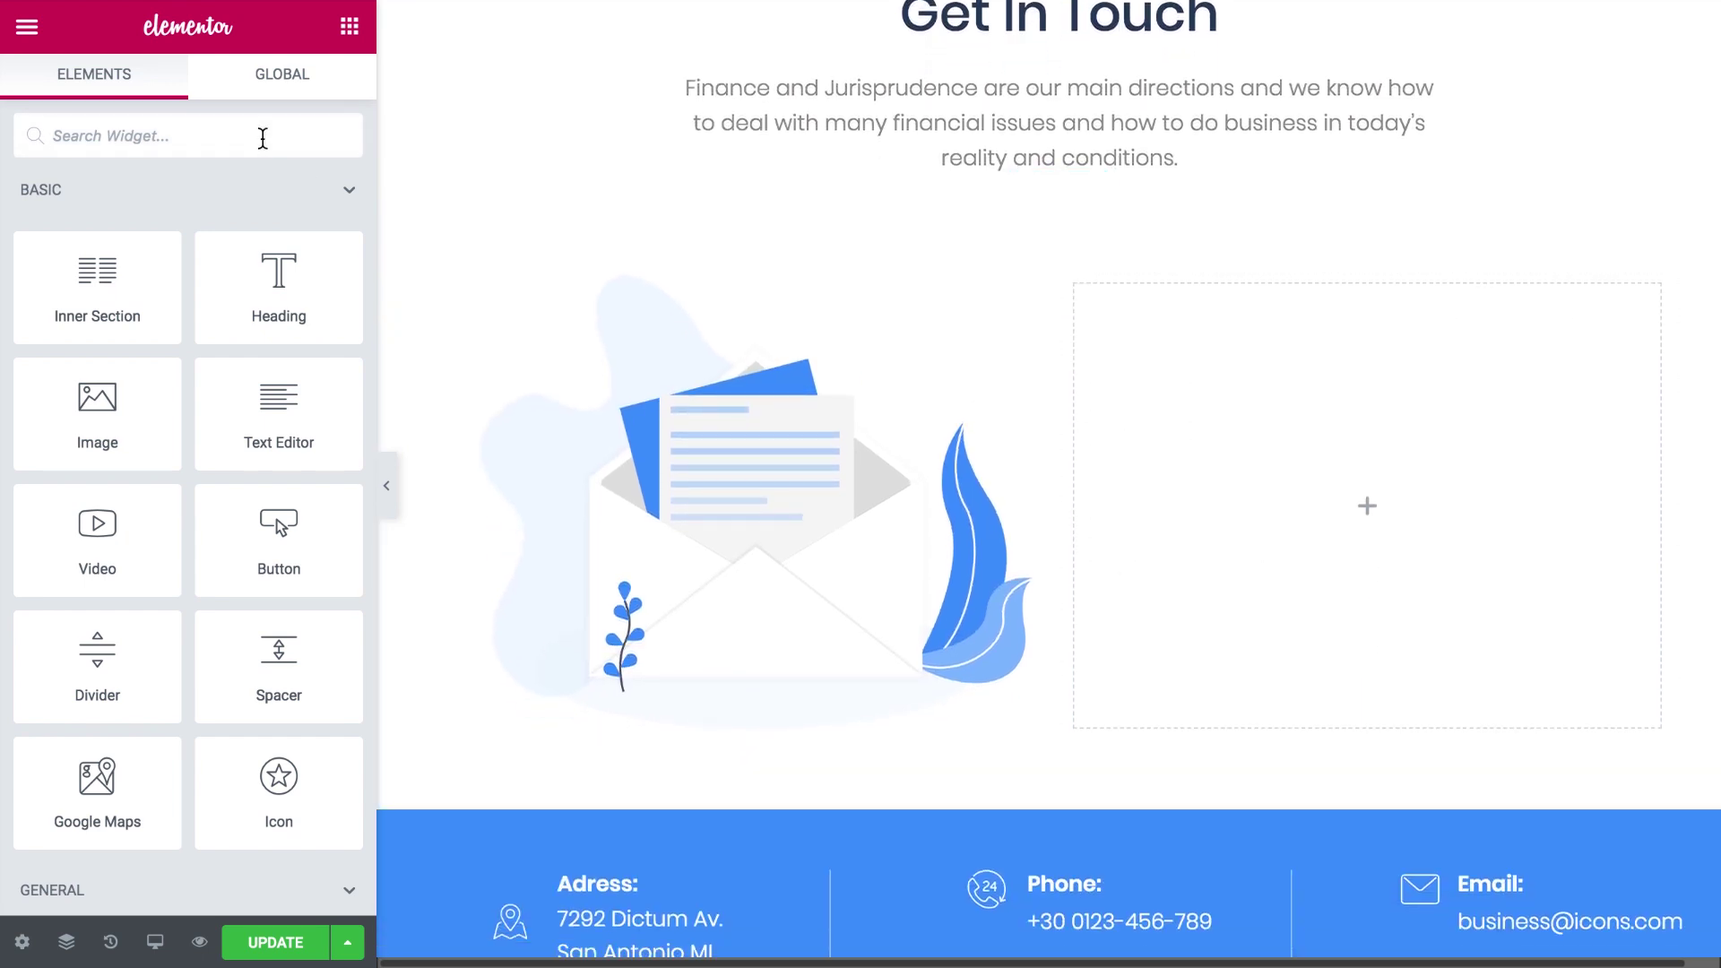
type("con")
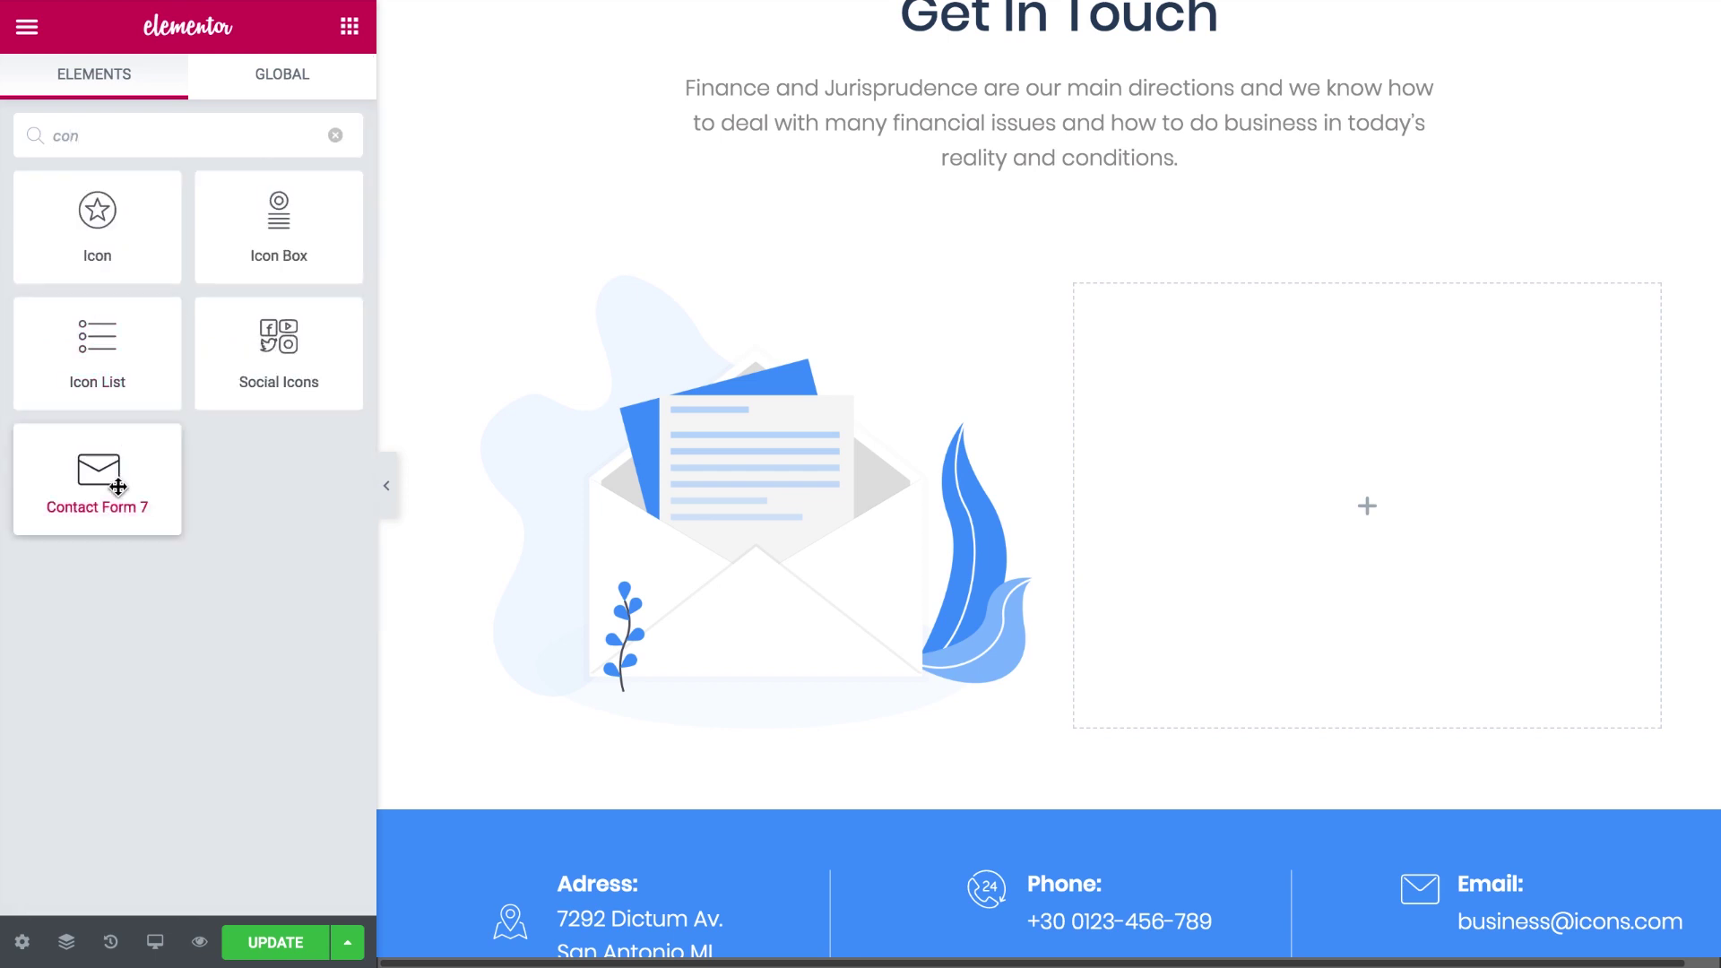
left_click_drag(95, 498, 1248, 527)
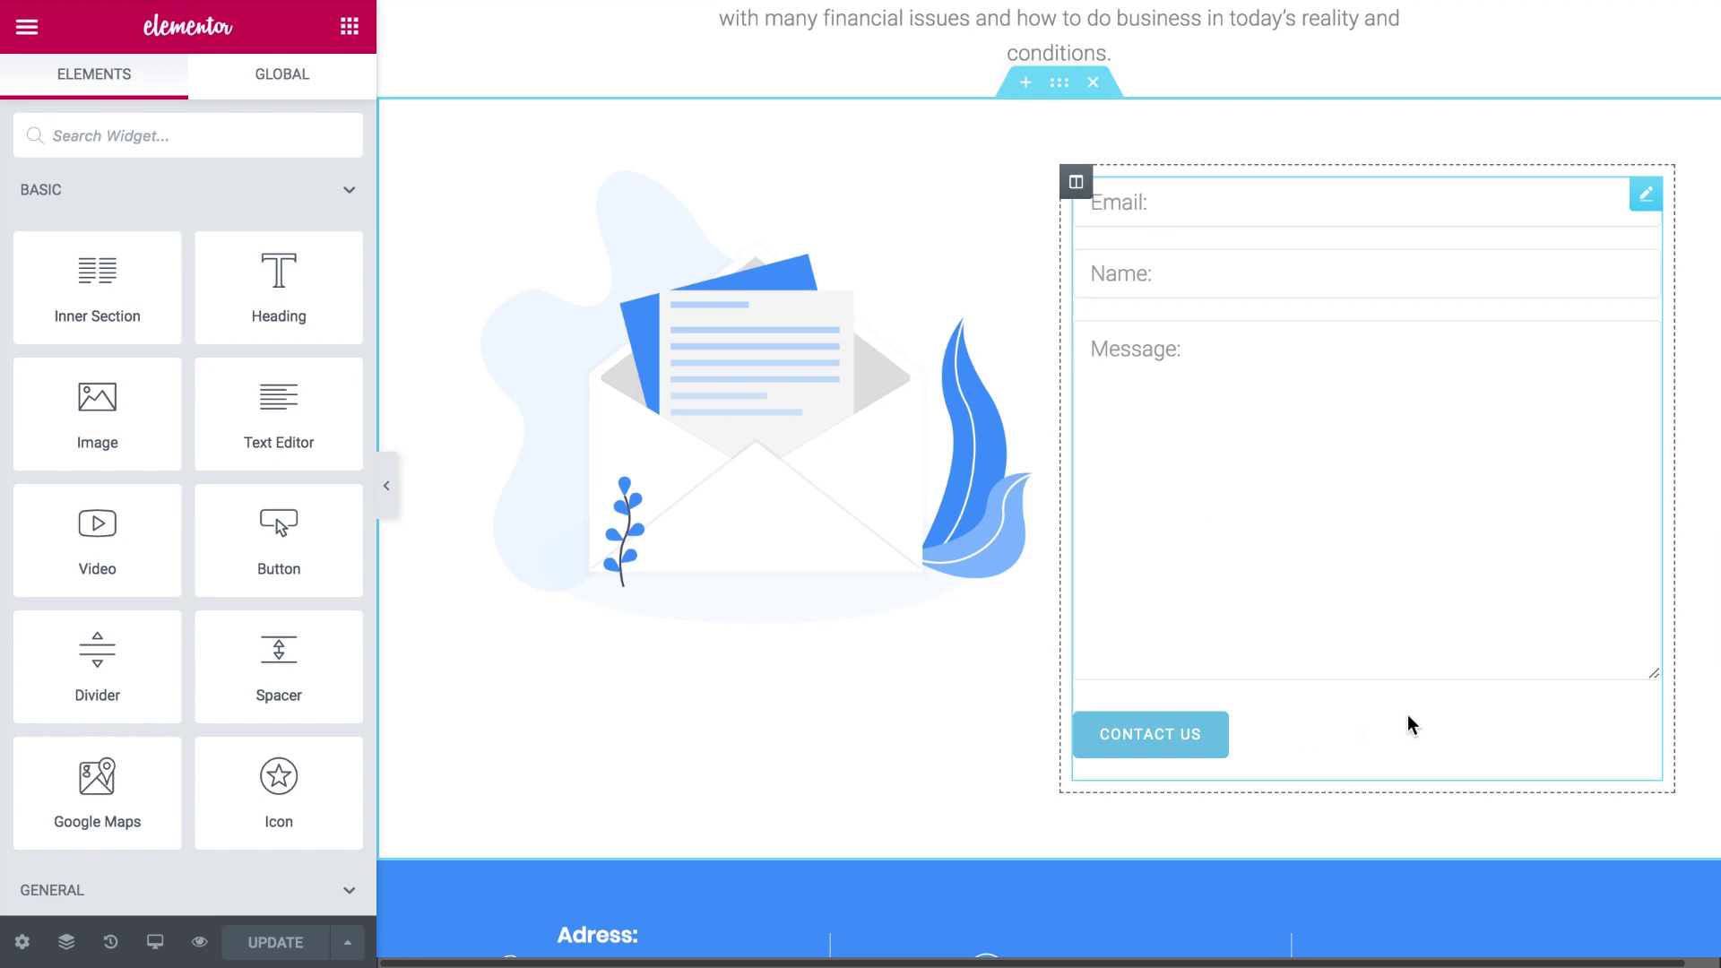
Apply the "Contact Form Style 1" skin to the contact form beside the envelope illustration
right_click(1377, 465)
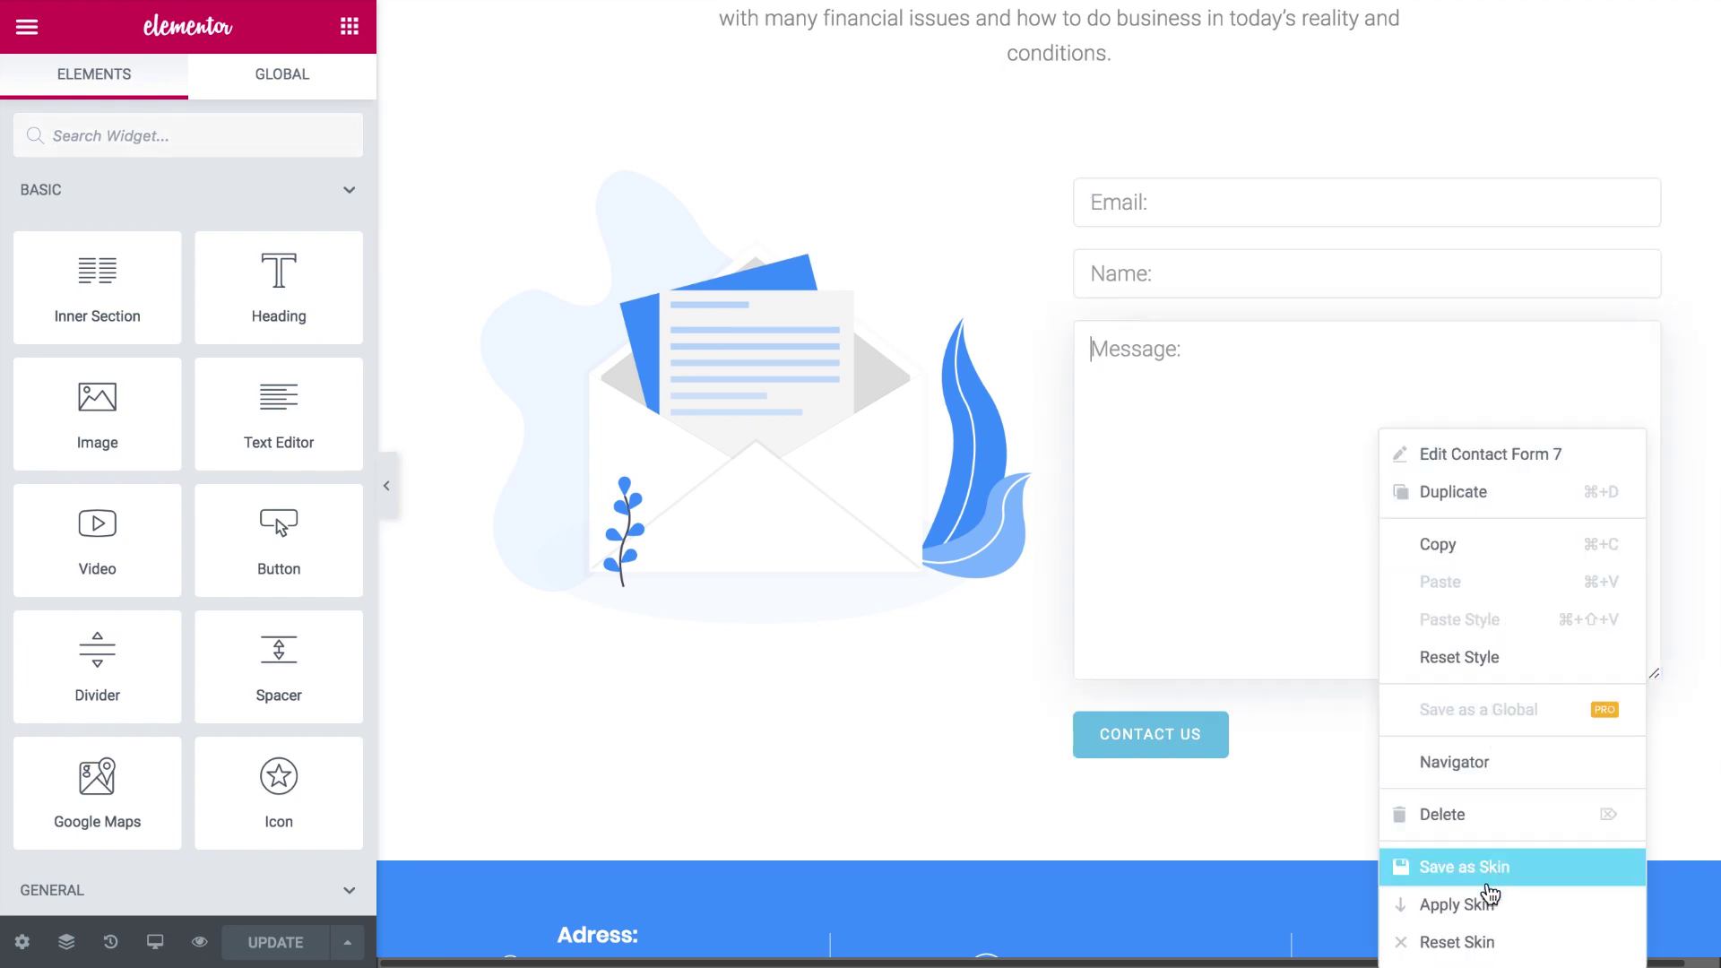
left_click(1460, 904)
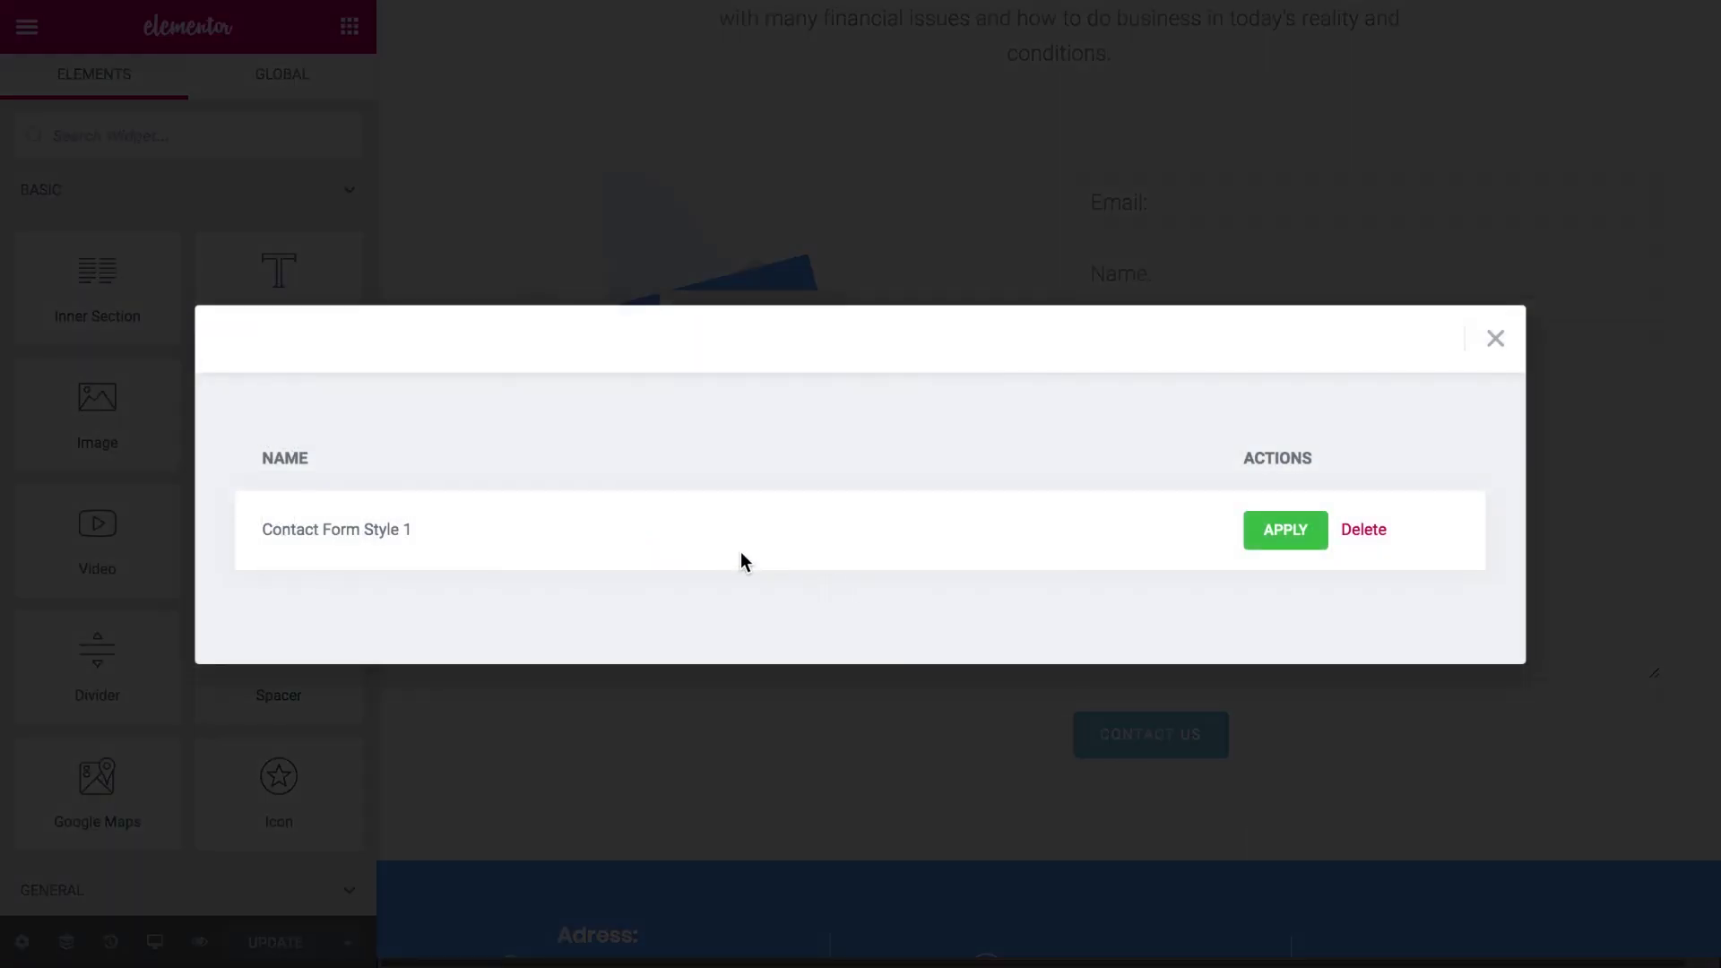
left_click(1252, 550)
left_click(1268, 531)
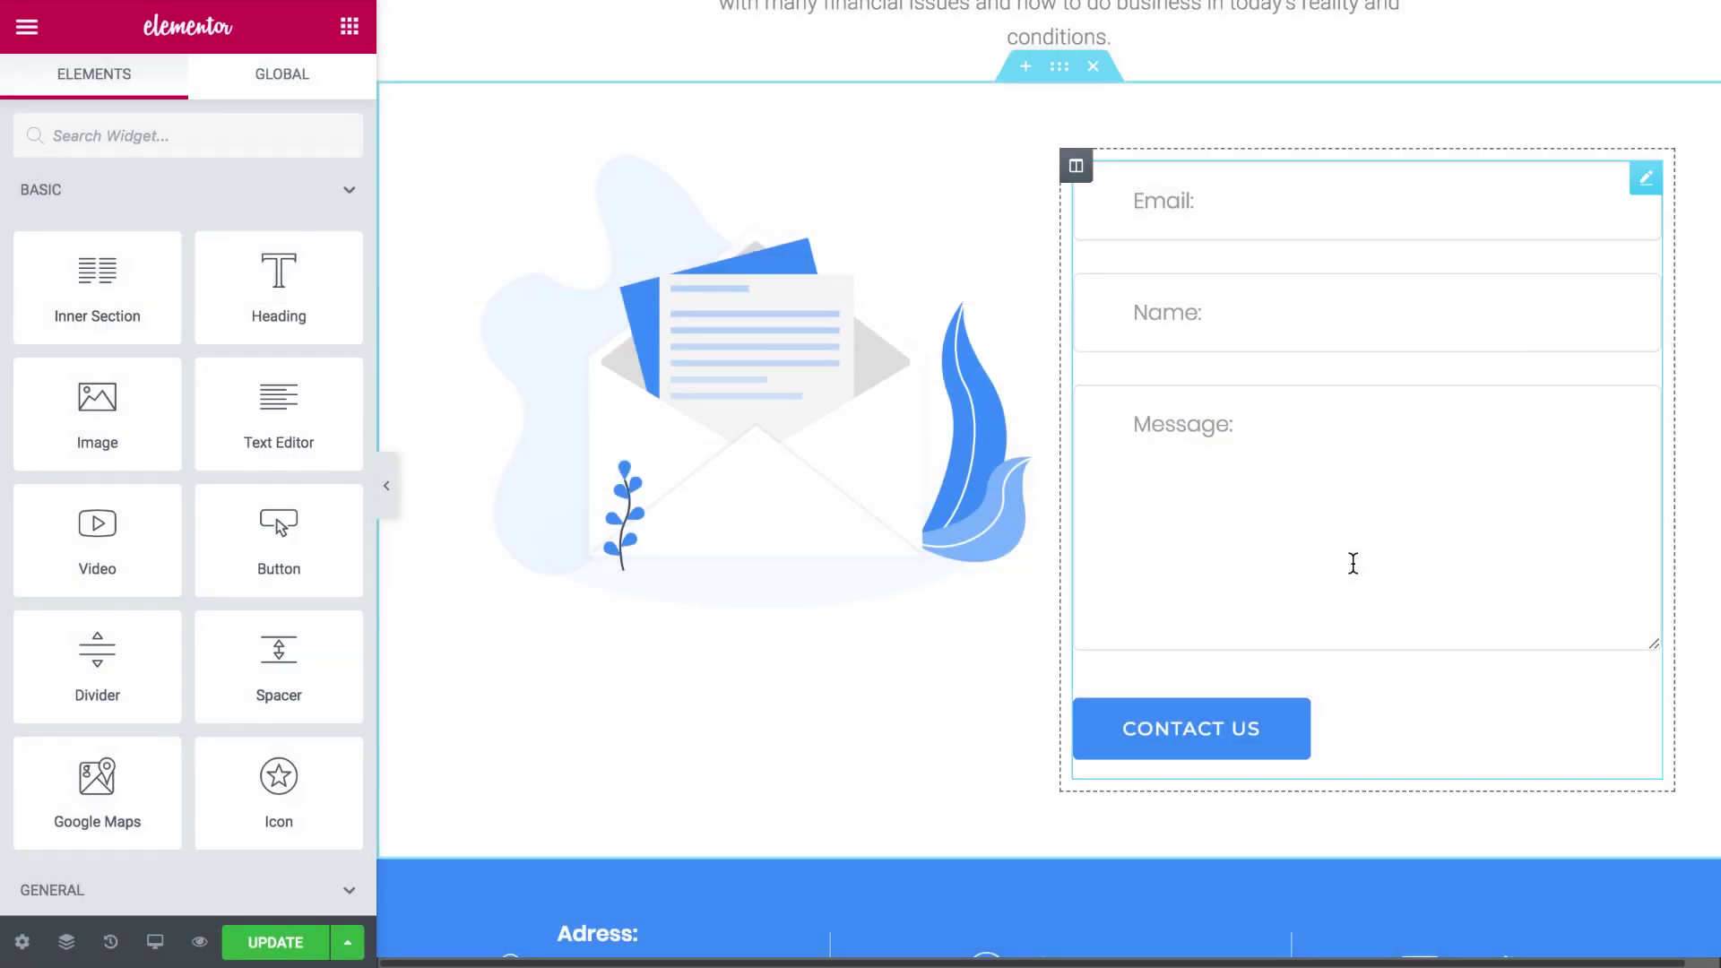